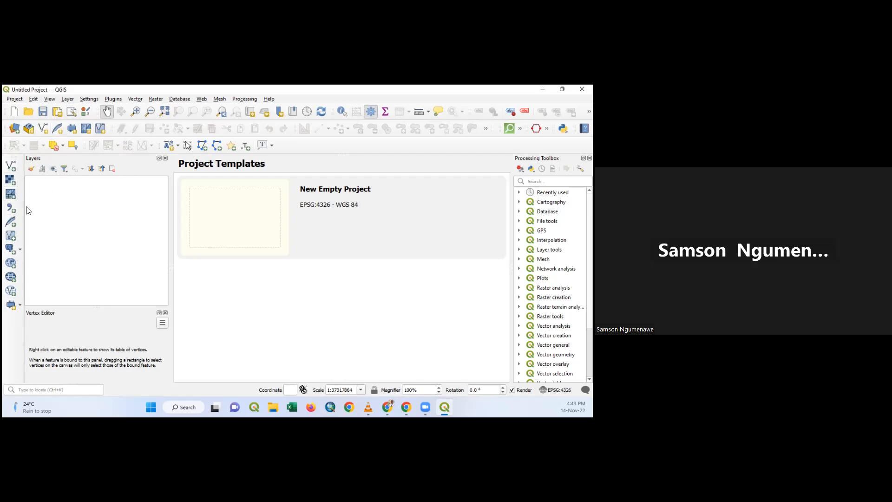
Browse for a vector dataset in D:\HOTOSM_working_wolder\data_quality\Data gaps analysis\South Sudan\Meta AI Roads and select the SSD_highways GeoJSON file.
left_click(10, 165)
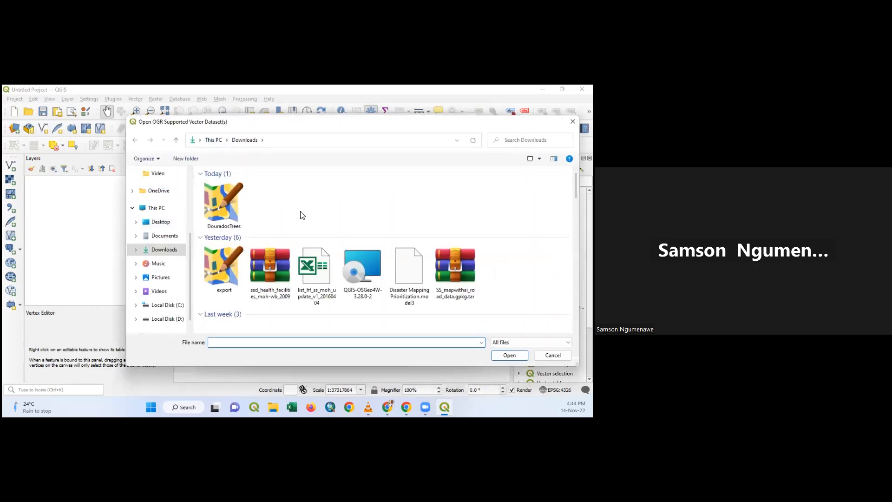
left_click(166, 319)
left_click(245, 292)
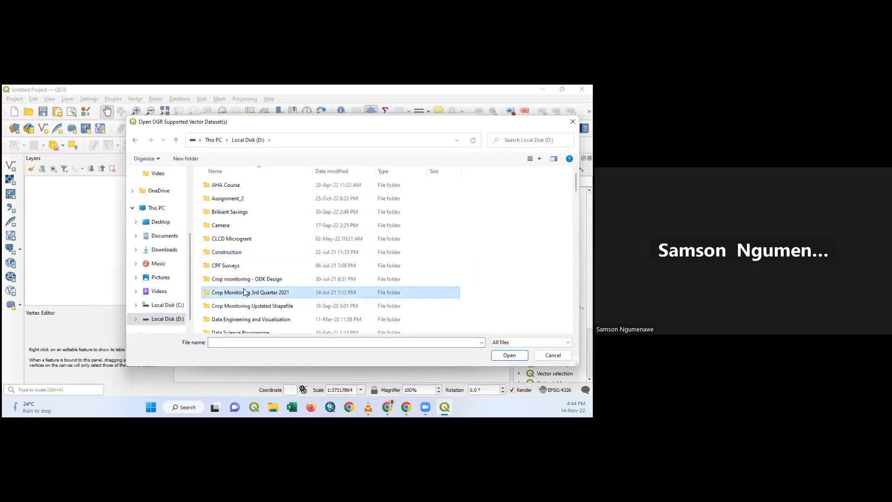
key("h")
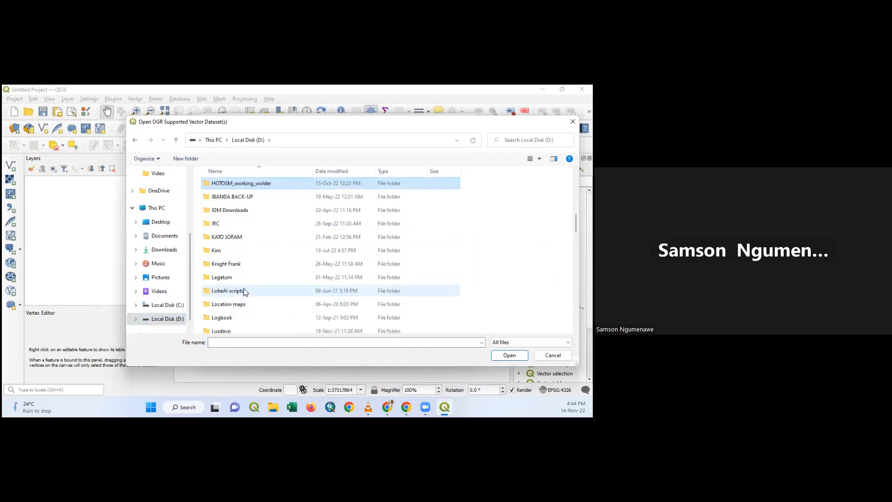
double_click(238, 186)
double_click(232, 190)
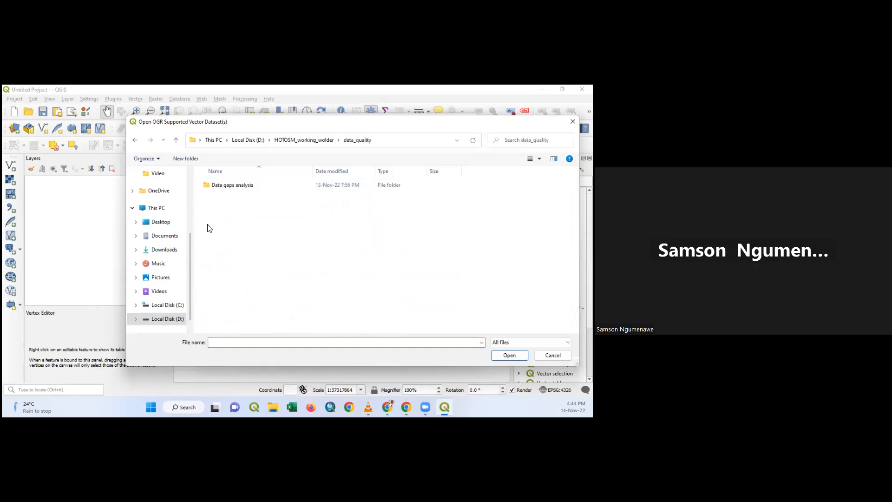
double_click(225, 185)
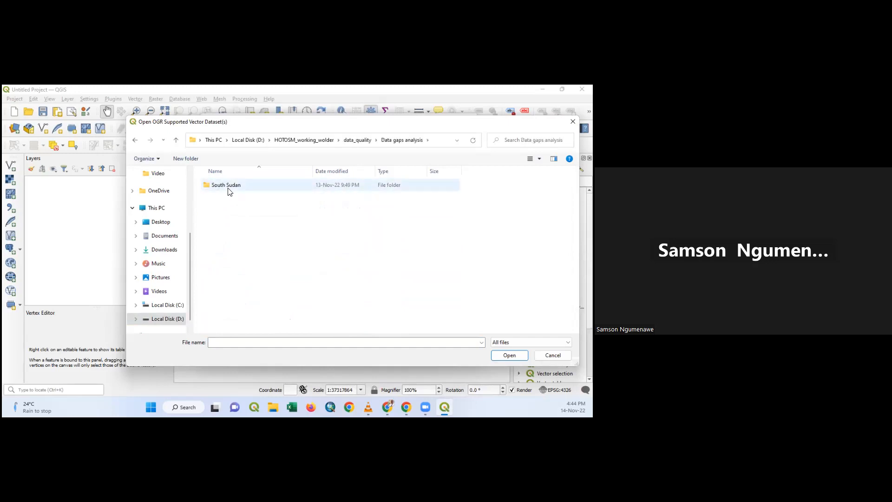
double_click(228, 186)
double_click(228, 185)
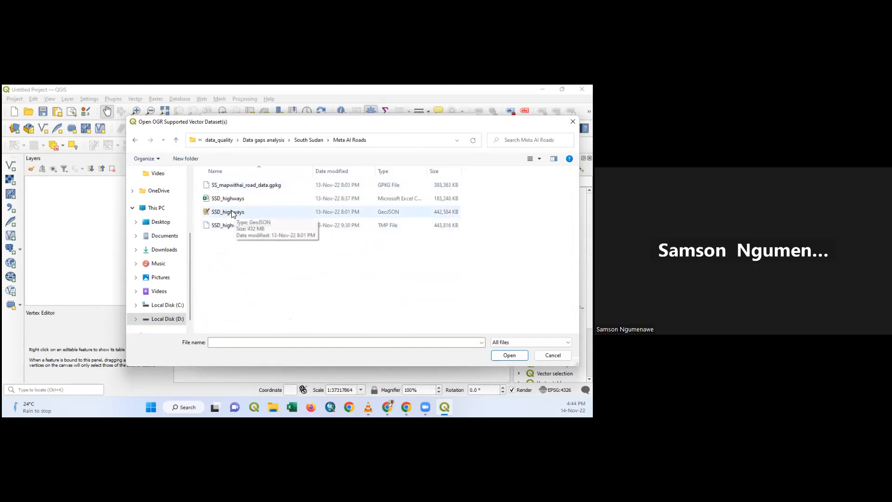
left_click(228, 213)
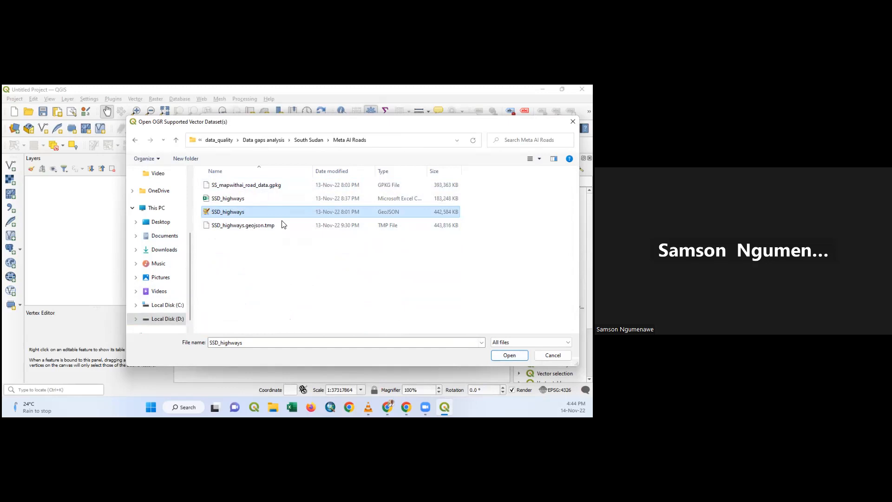
left_click_drag(310, 126, 261, 125)
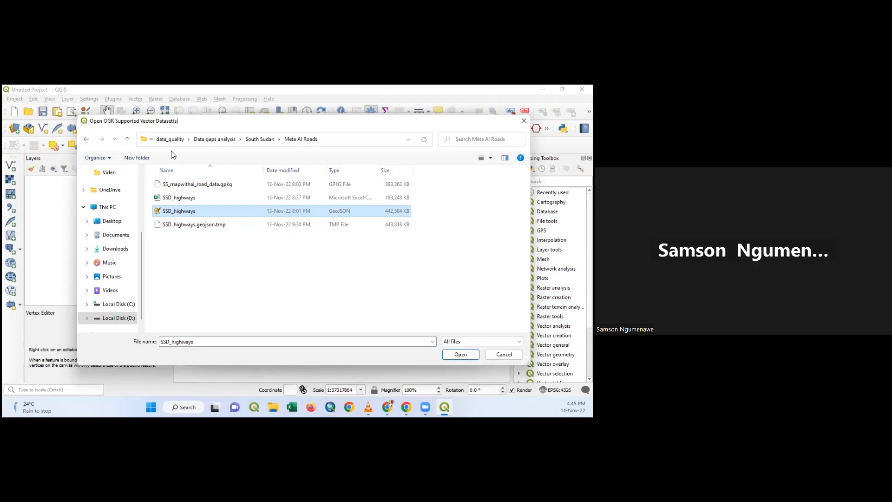
left_click_drag(245, 122, 259, 120)
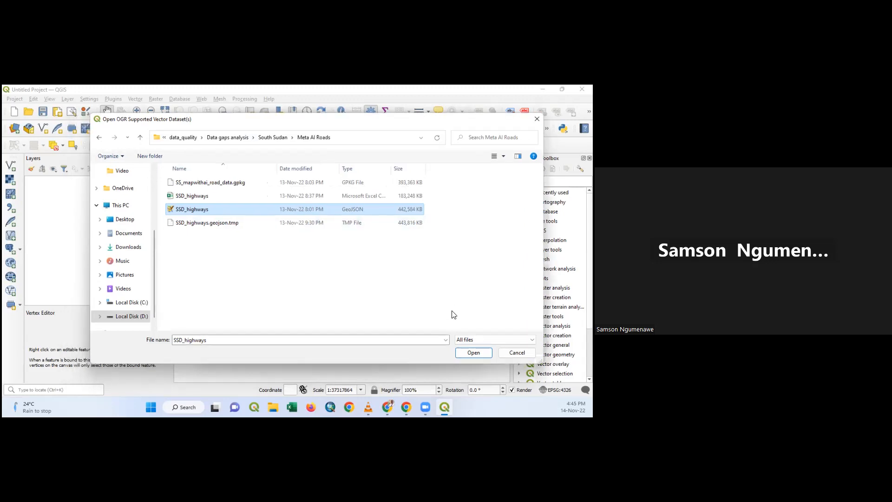
Examine the full list of vector file formats that can be opened as a vector dataset.
left_click(479, 343)
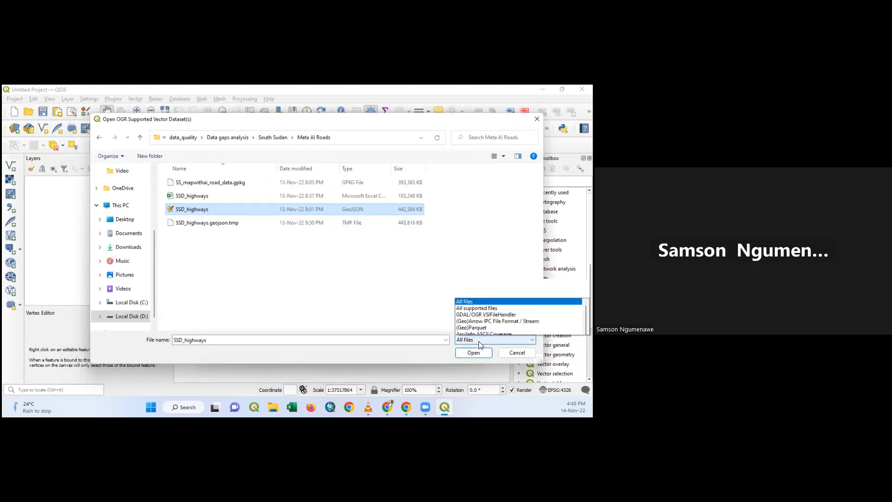
scroll(483, 288, "down", 3)
scroll(484, 293, "down", 5)
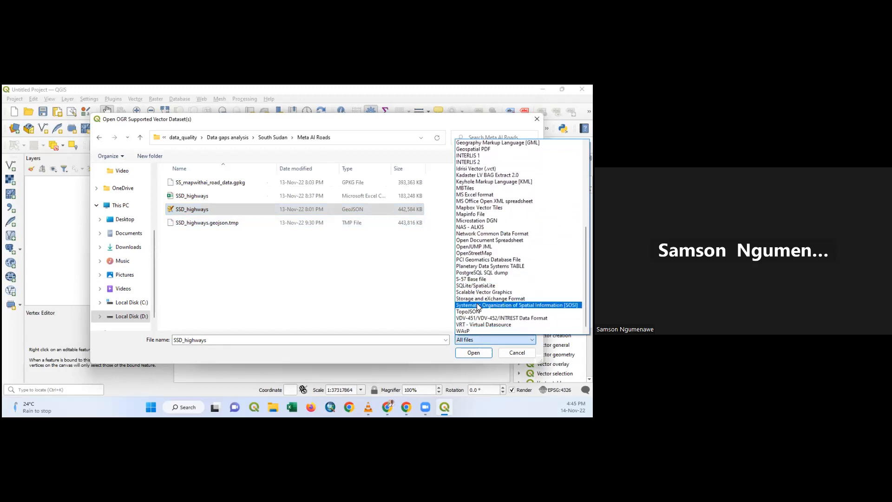
scroll(477, 302, "up", 5)
scroll(472, 248, "up", 3)
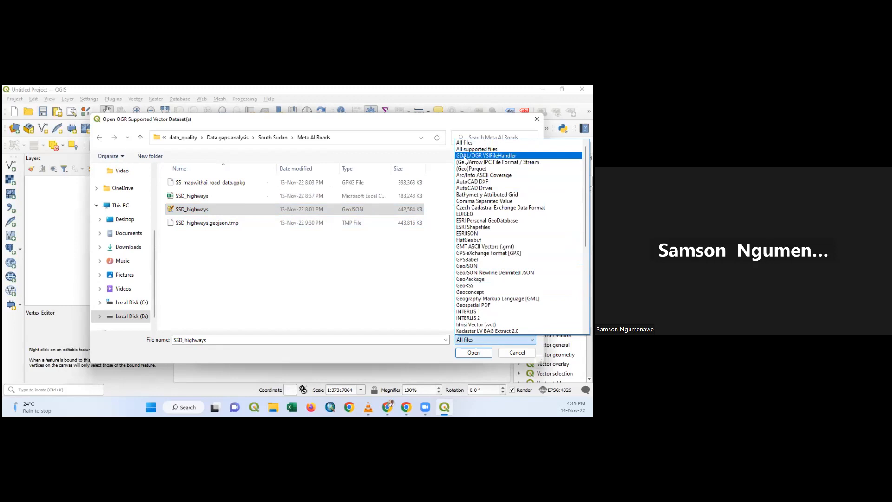
scroll(482, 275, "down", 2)
scroll(475, 295, "down", 3)
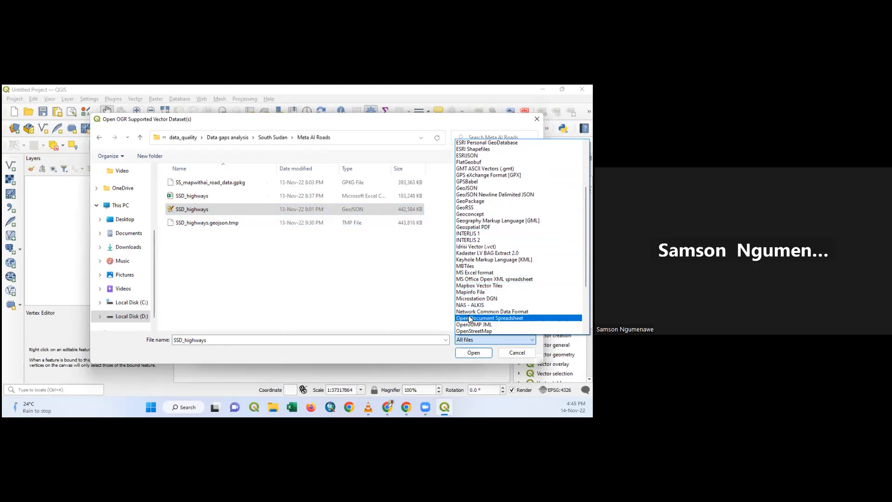
scroll(470, 319, "down", 1)
scroll(475, 237, "up", 5)
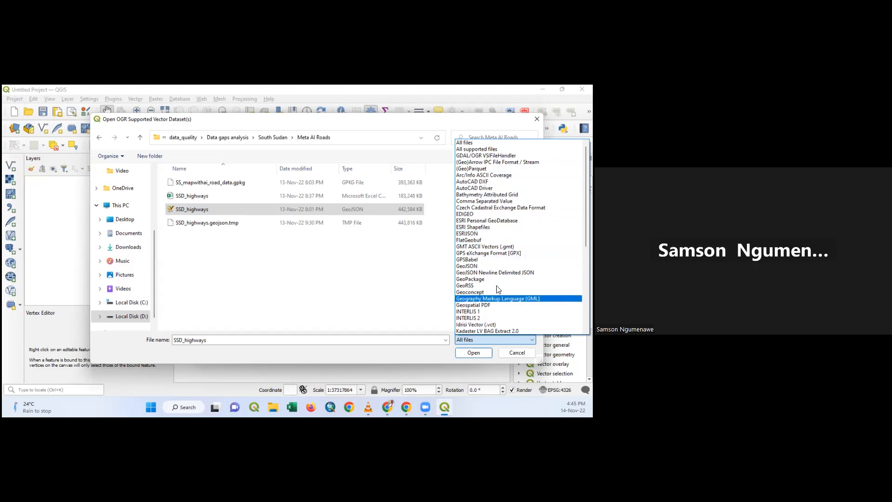
scroll(496, 286, "down", 2)
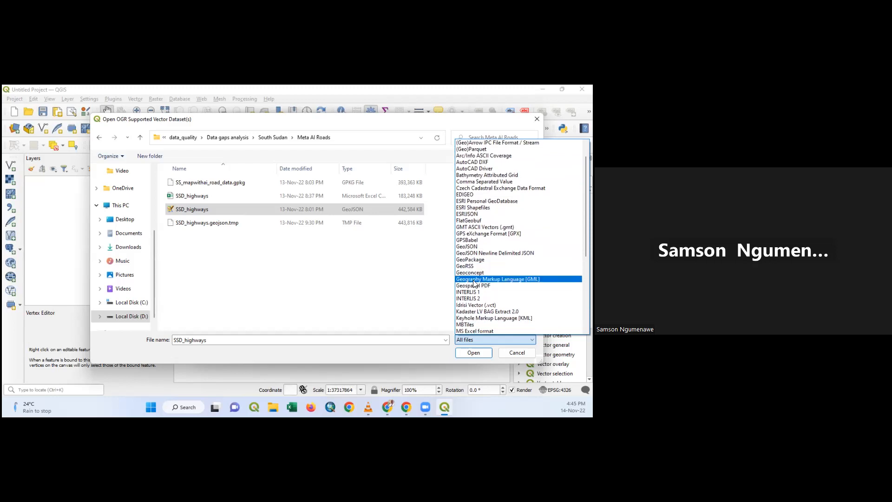
scroll(488, 297, "down", 2)
scroll(499, 314, "down", 2)
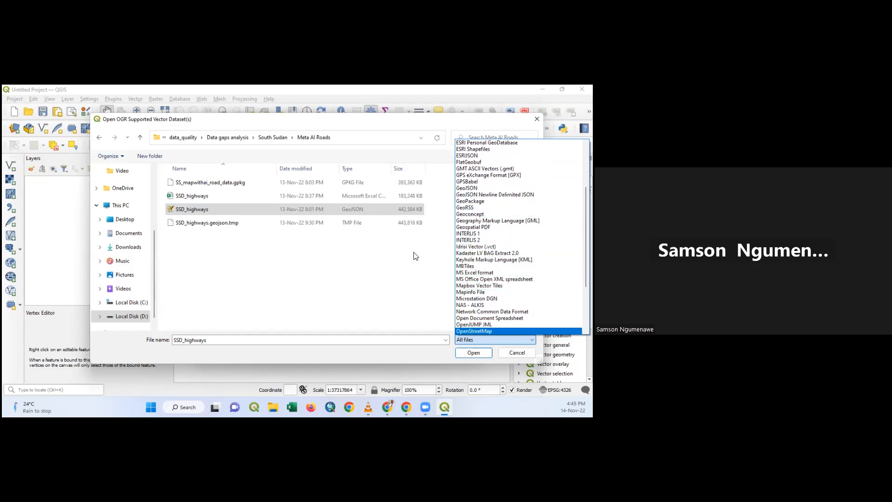
scroll(474, 303, "down", 2)
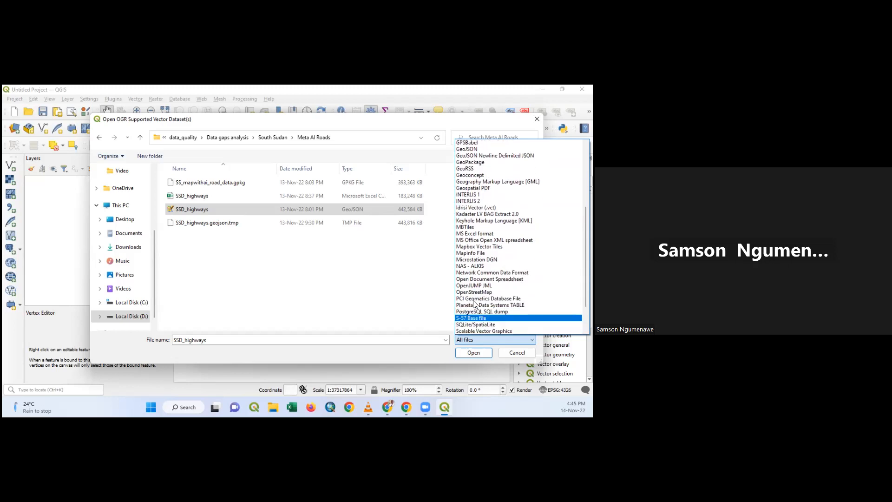
scroll(509, 301, "down", 2)
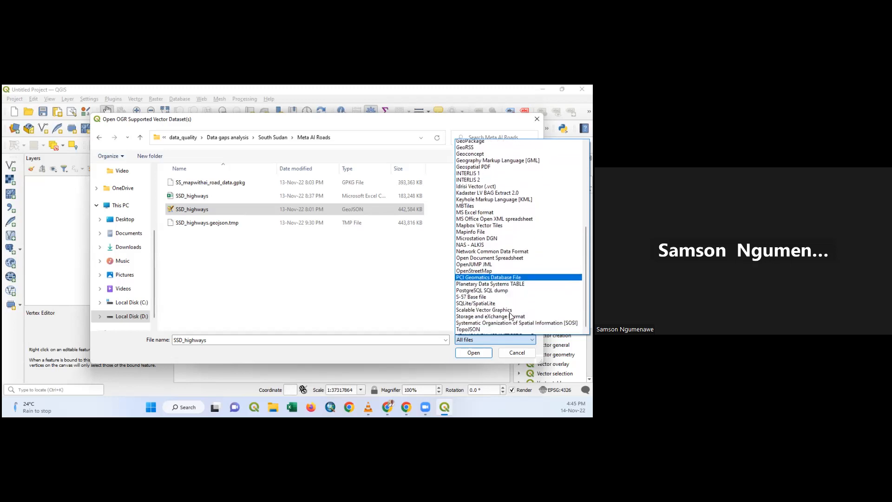
scroll(513, 327, "down", 1)
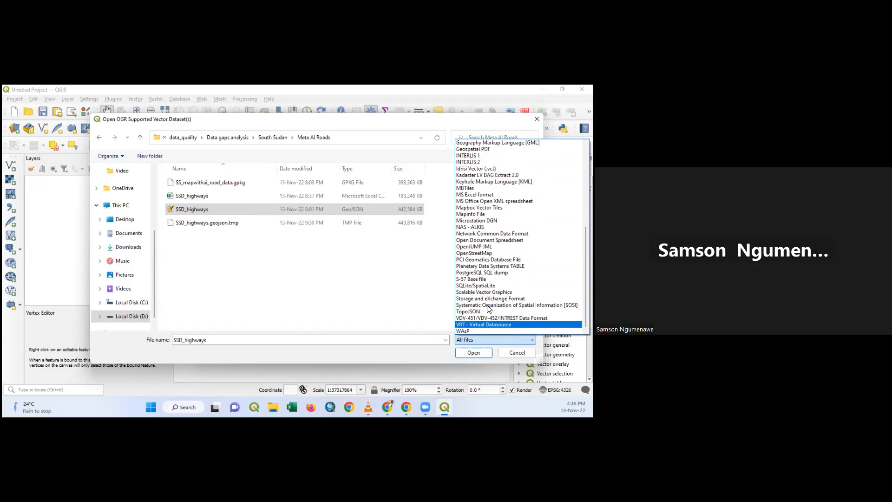
scroll(482, 294, "up", 3)
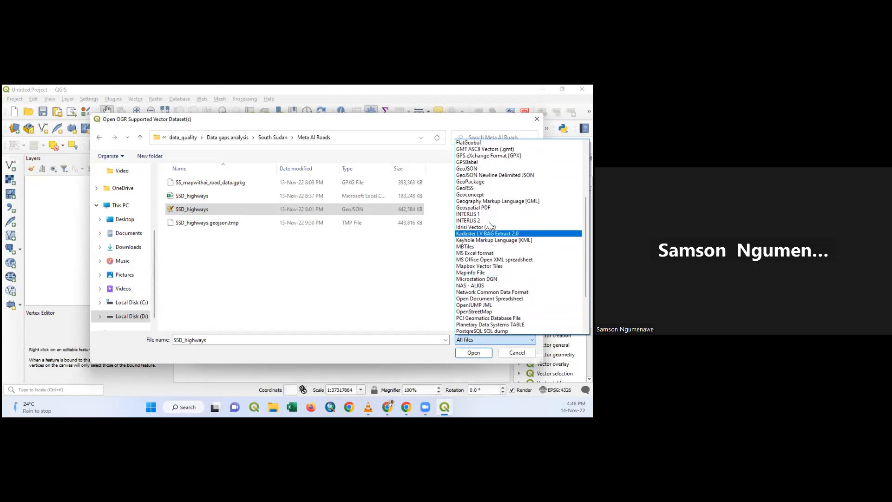
scroll(490, 226, "up", 5)
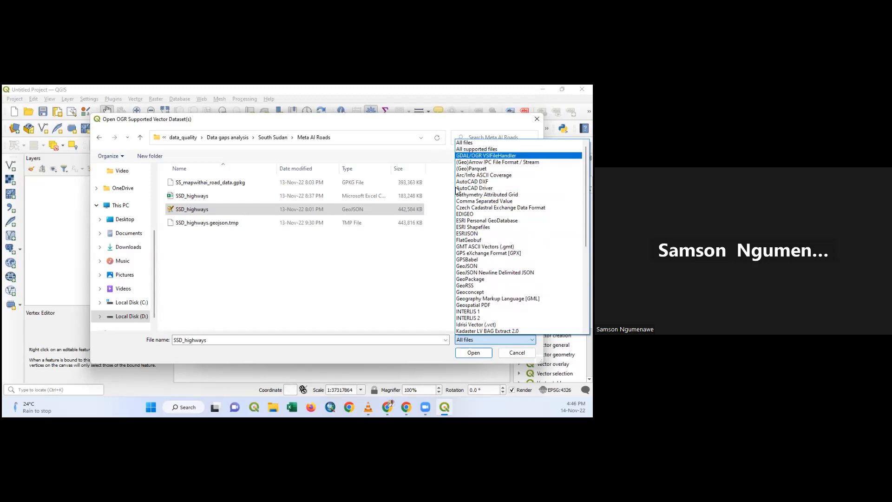
Load the SSD_highways GeoJSON file as the source of the new vector layer.
left_click(270, 284)
left_click(191, 209)
left_click(474, 354)
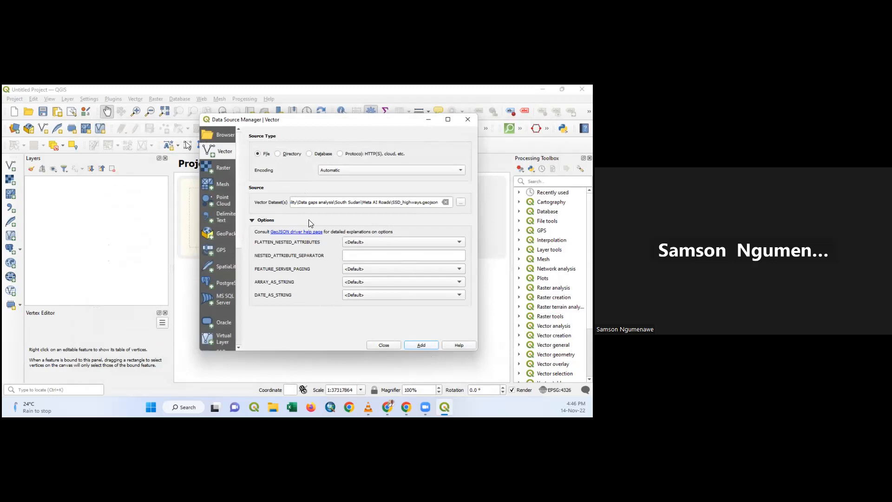
Open a fresh QGIS session with an empty project and start browsing for a vector dataset.
right_click(444, 417)
left_click(415, 355)
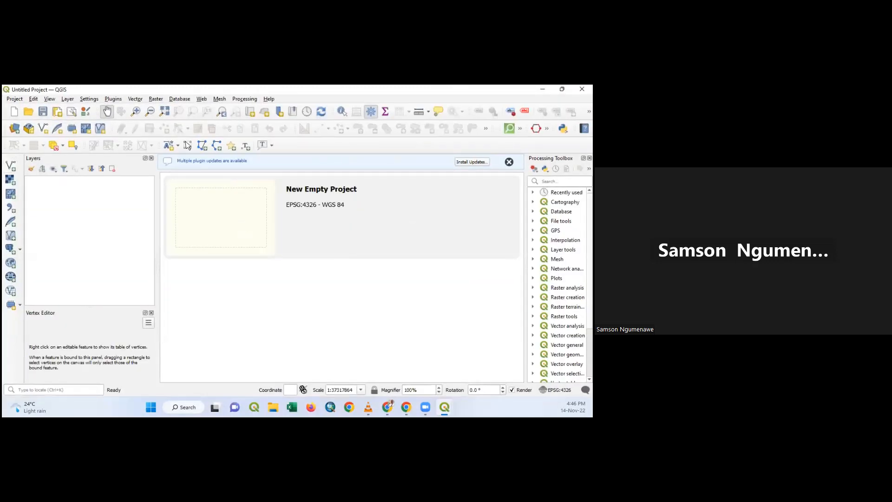
left_click(413, 216)
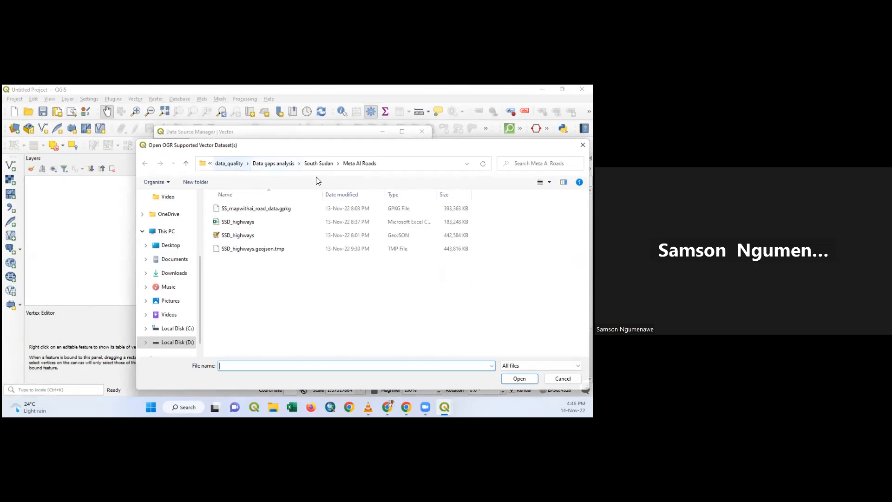
Go to the South Sudan folder under HOTOSM_working_wolder\Road metrics\Data and limit the listed files to ESRI Shapefiles.
left_click(229, 163)
double_click(225, 234)
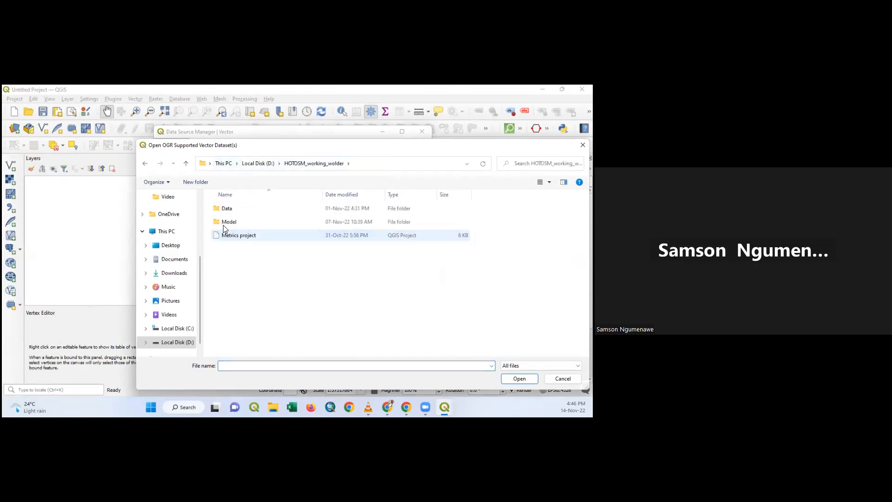
left_click(227, 208)
key("Return")
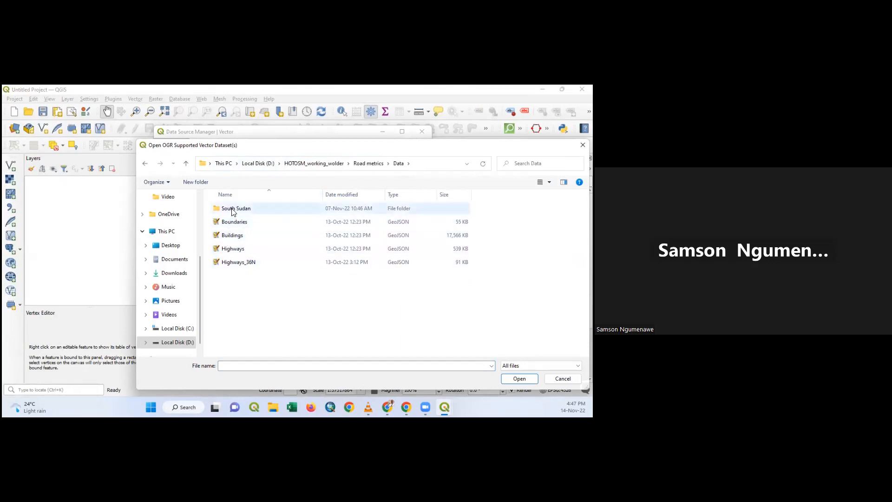
double_click(233, 210)
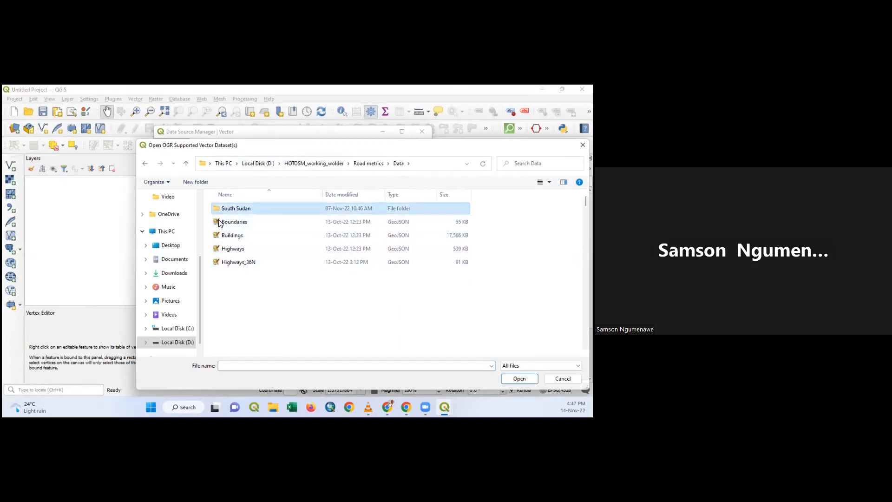
left_click(528, 368)
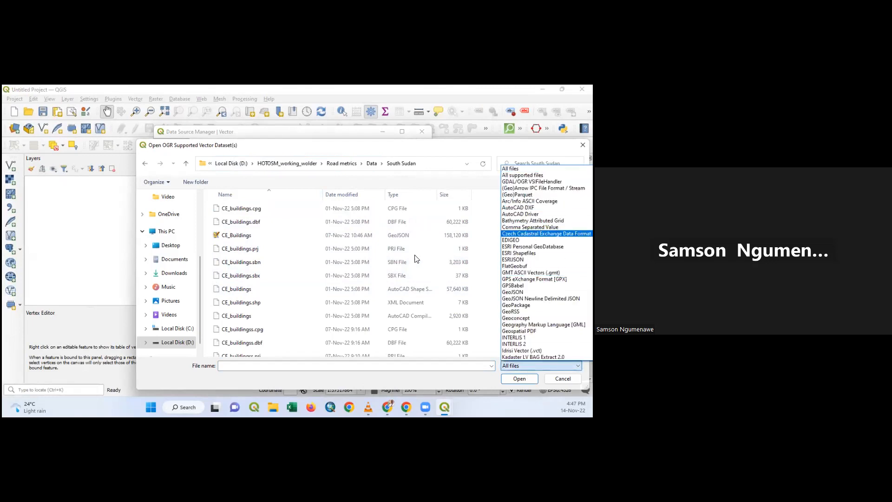
left_click(519, 252)
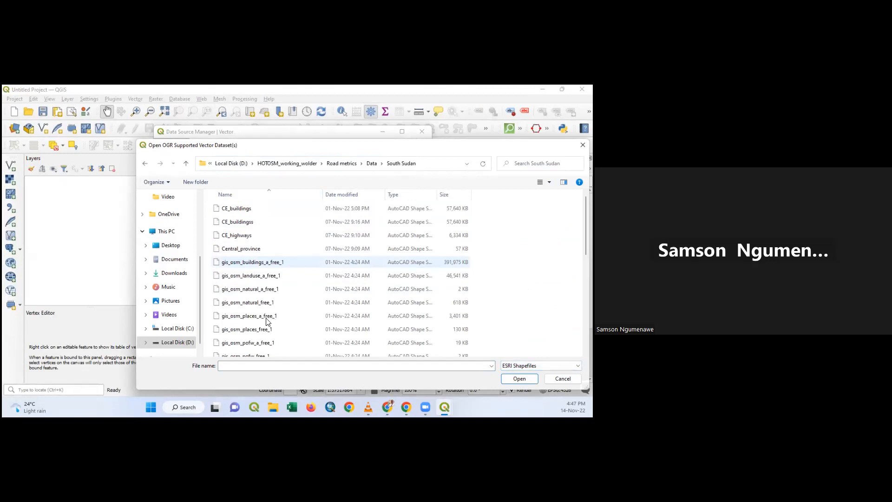
Select the gis_osm_pois_a_free_1 and gis_osm_roads_free_1 shapefiles together in the South Sudan folder.
scroll(268, 321, "down", 6)
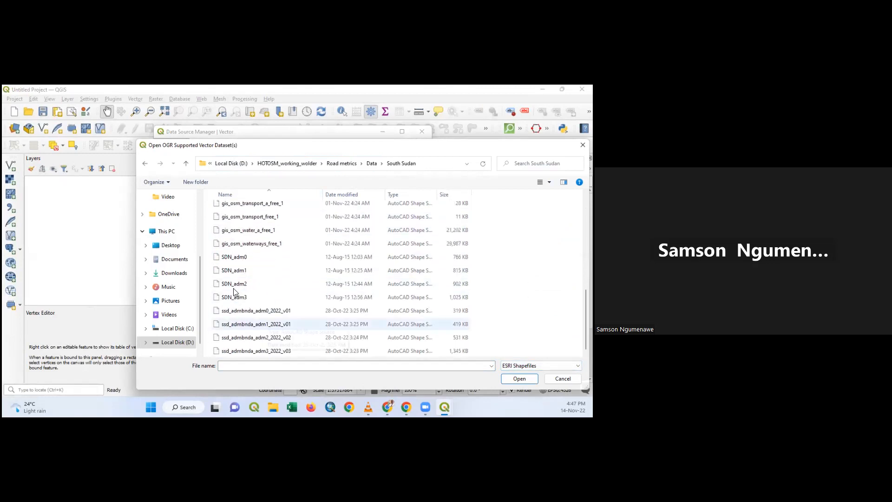
scroll(240, 271, "up", 4)
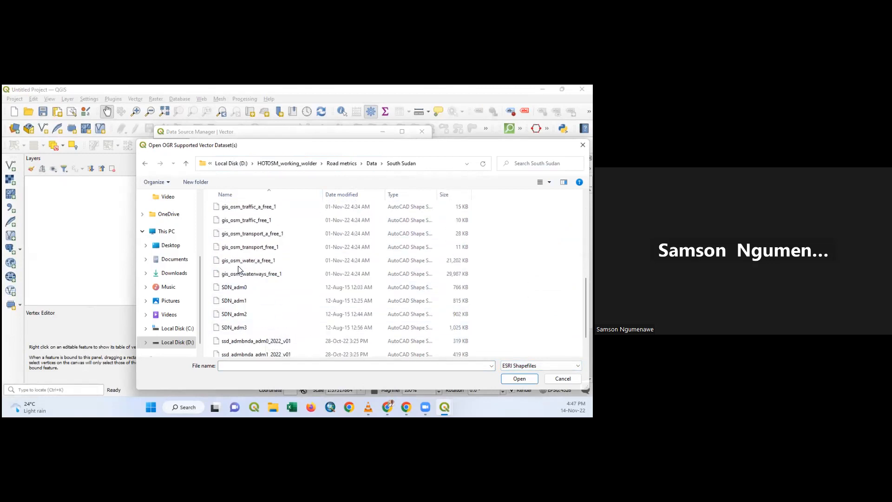
scroll(244, 316, "up", 1)
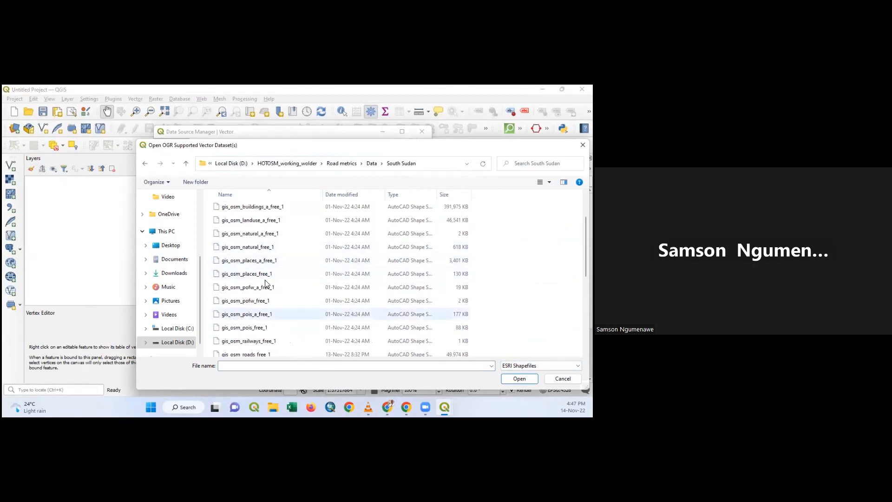
scroll(344, 308, "down", 1)
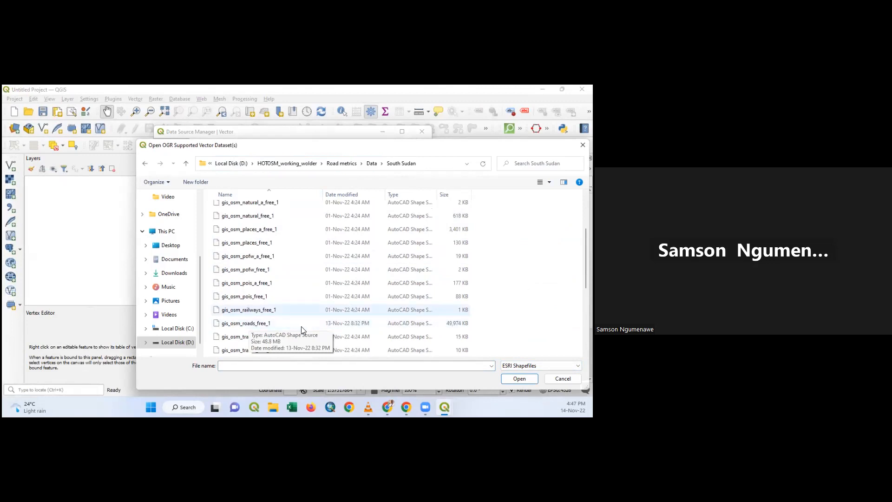
left_click(271, 282)
scroll(271, 316, "up", 2)
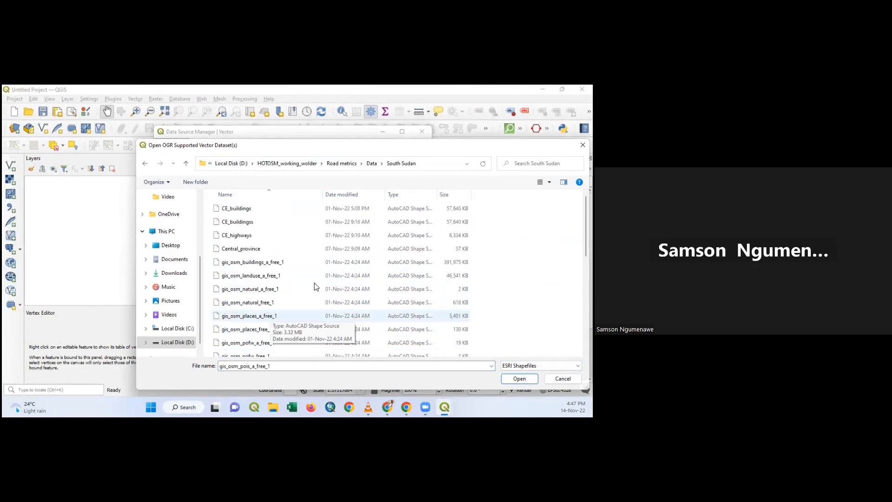
scroll(274, 302, "down", 2)
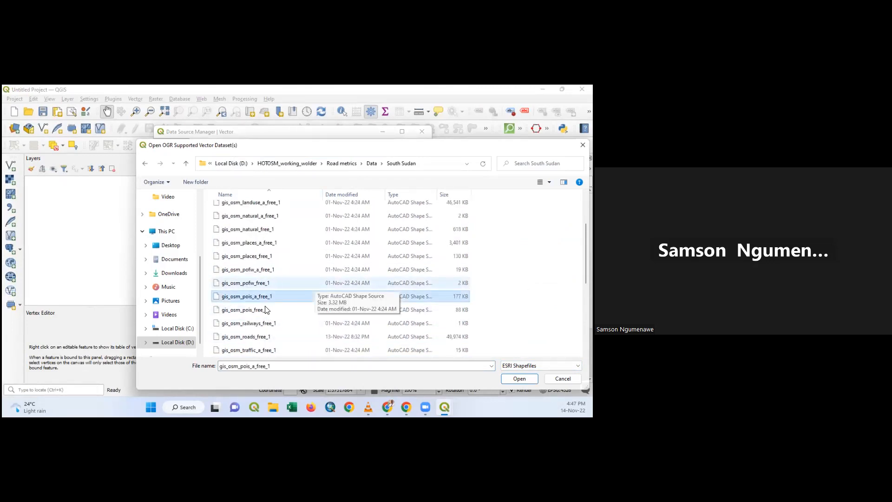
scroll(246, 261, "down", 3)
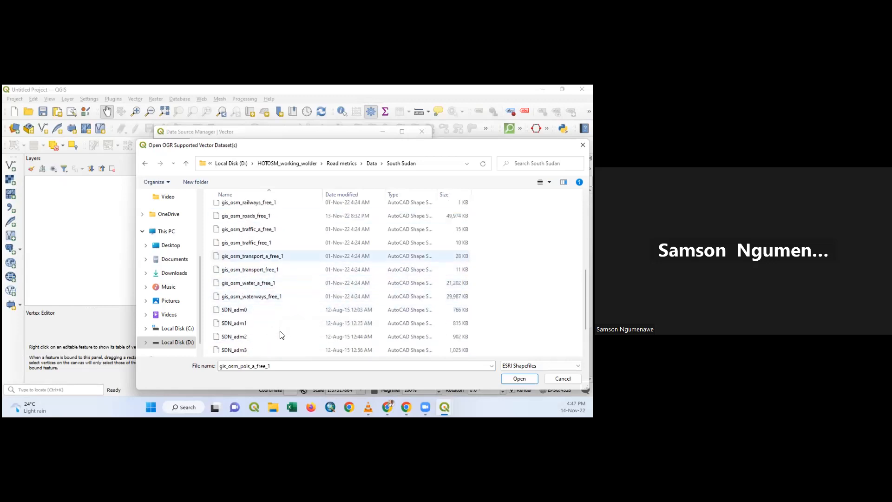
left_click(261, 215, "ctrl")
Include gis_osm_buildings_a_free_1 in the file selection and load all three shapefiles as layers.
scroll(278, 333, "up", 4)
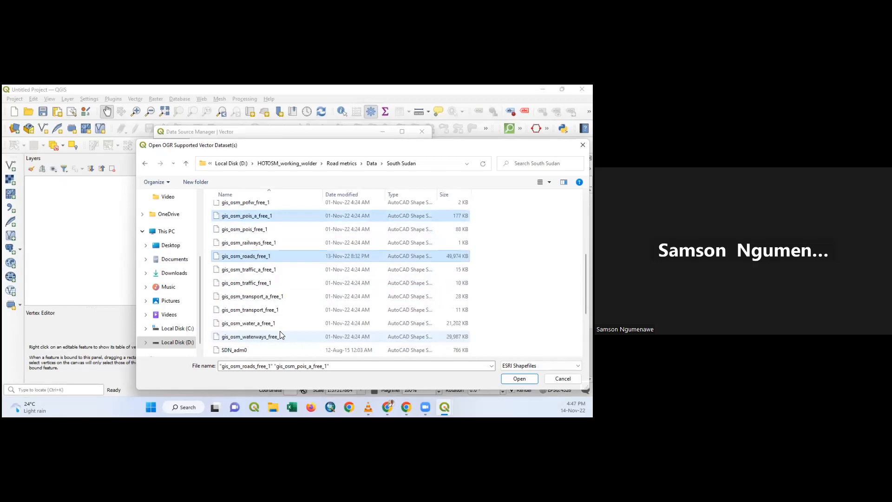
scroll(259, 296, "up", 1)
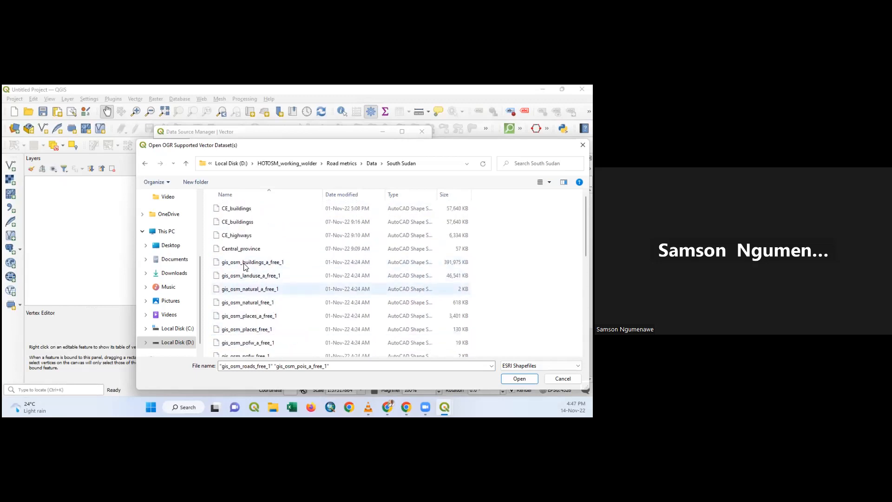
scroll(259, 302, "down", 1)
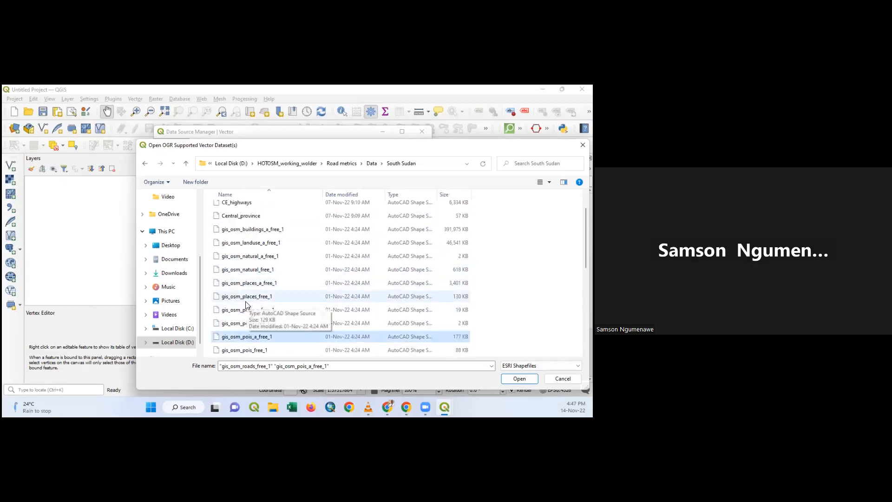
left_click(253, 230, "ctrl")
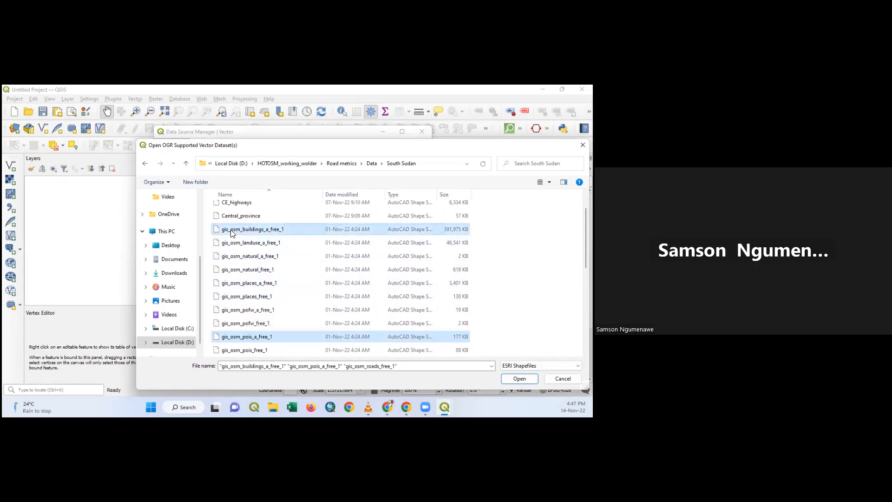
left_click(520, 378)
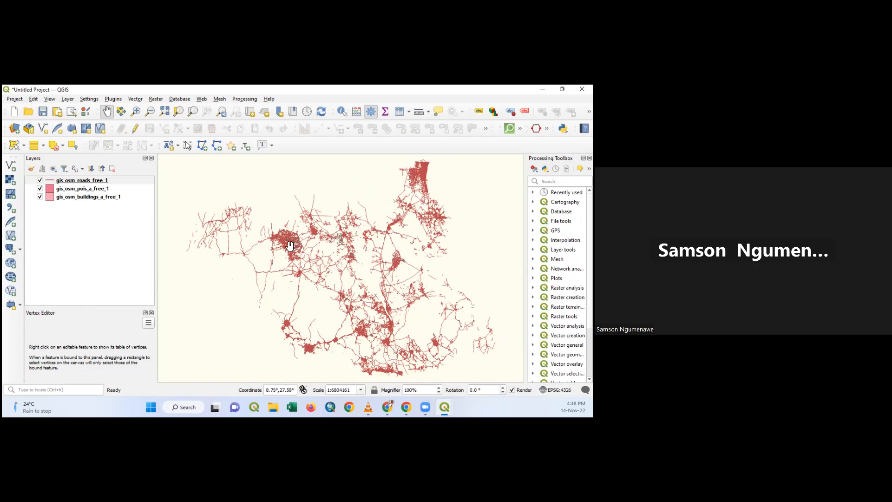
Examine the loaded roads, POI and building features up close around a densely mapped town.
scroll(290, 245, "up", 3)
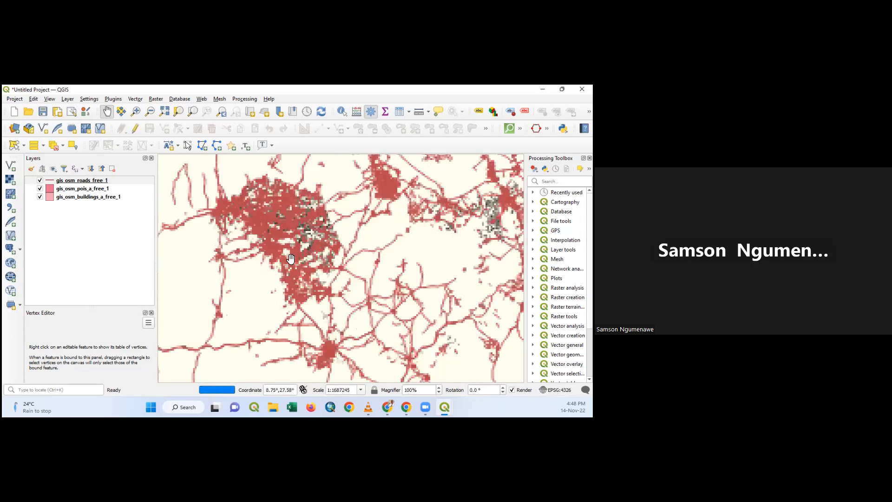
scroll(284, 246, "up", 1)
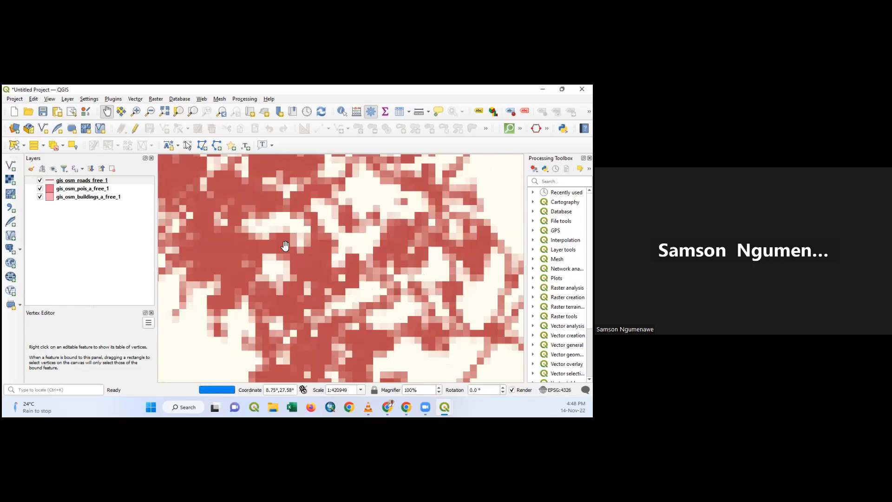
scroll(291, 239, "down", 1)
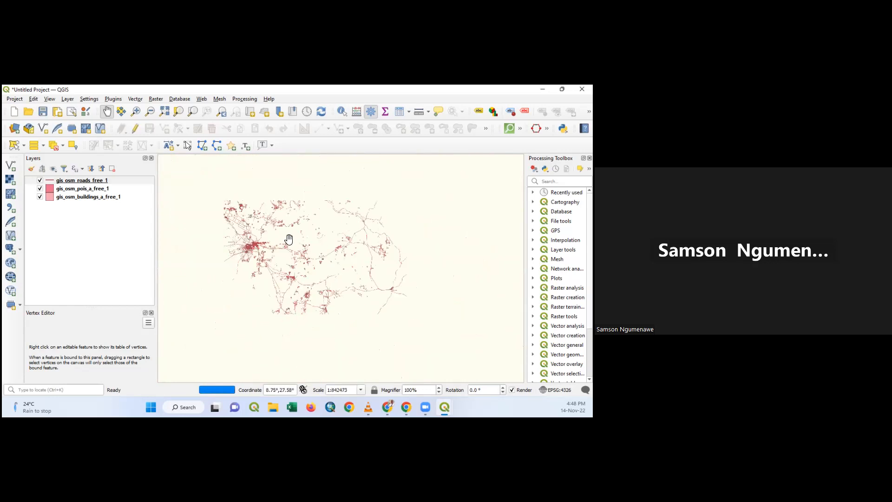
scroll(315, 238, "up", 1)
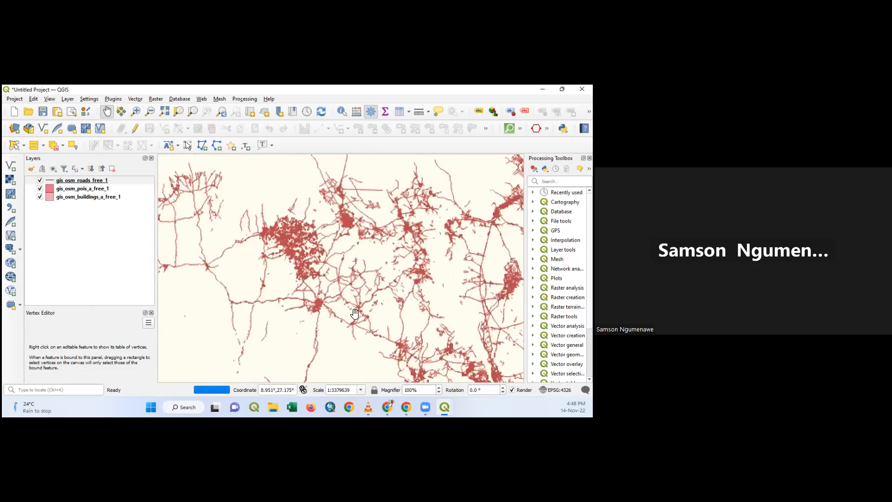
scroll(359, 264, "up", 1)
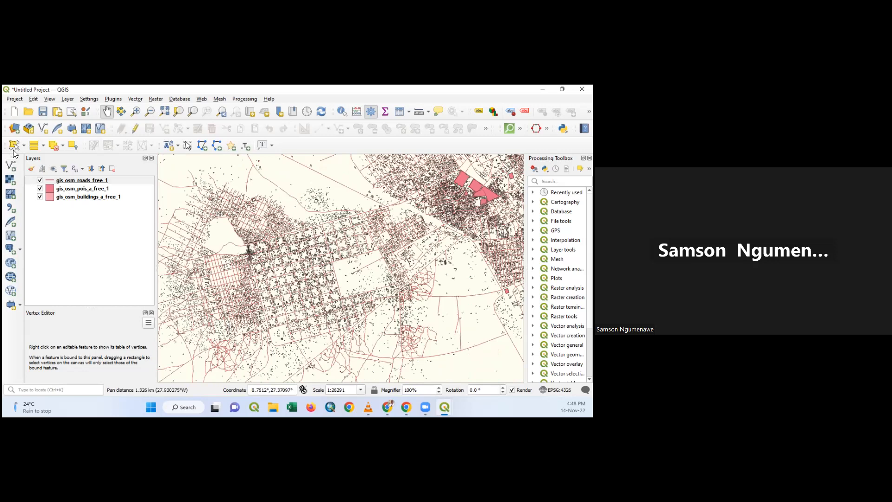
scroll(308, 228, "up", 1)
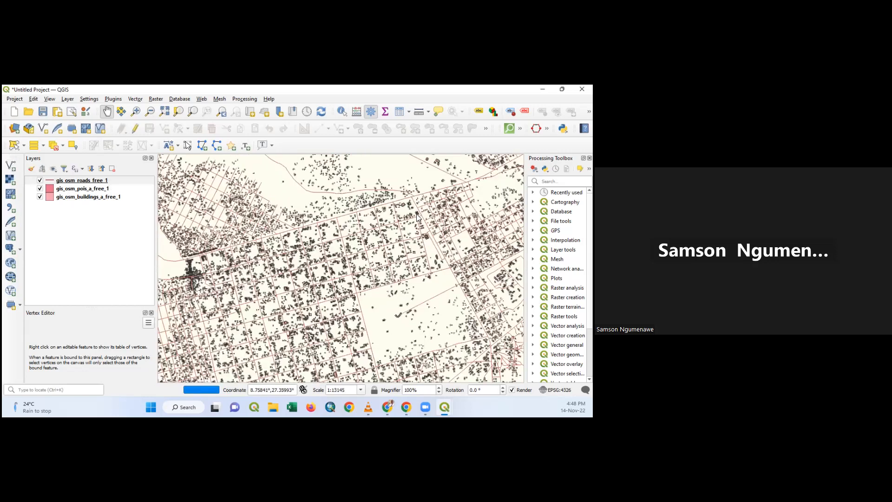
Add the gis_osm_places_a_free_1 shapefile from the South Sudan folder as a vector layer.
key("ctrl+shift+v")
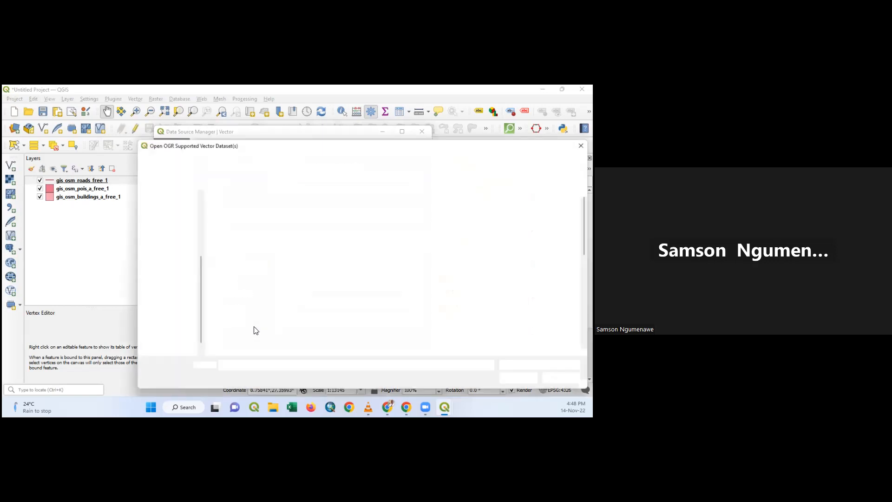
scroll(258, 293, "down", 5)
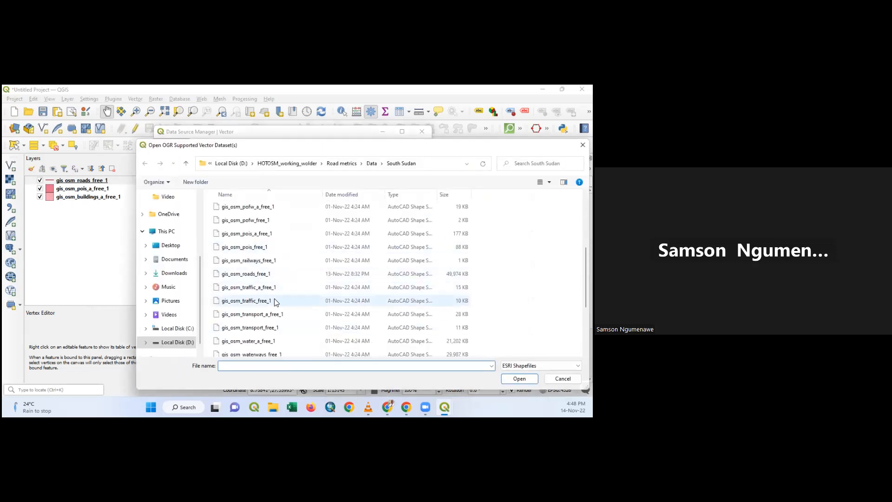
scroll(251, 290, "down", 1)
scroll(250, 290, "up", 1)
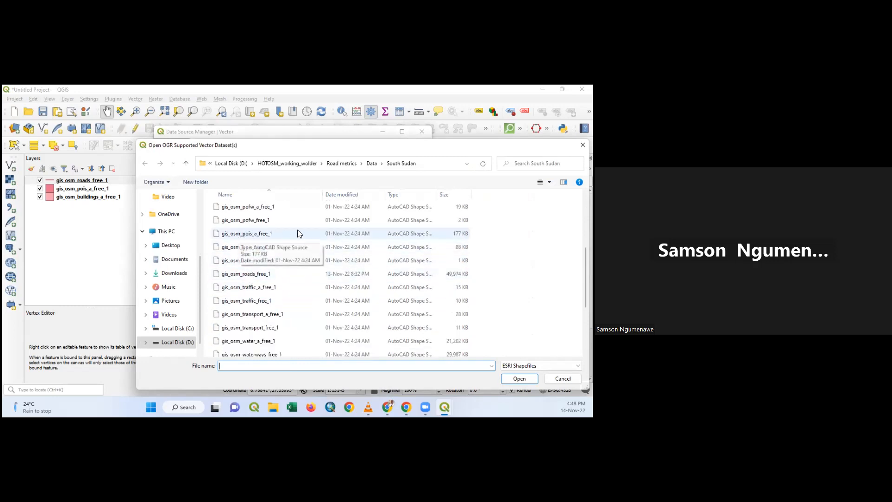
scroll(307, 246, "up", 3)
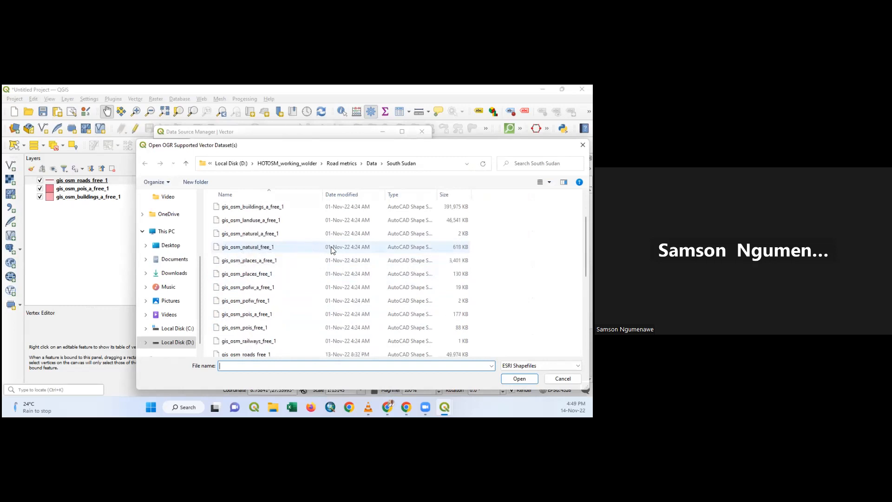
left_click(243, 262)
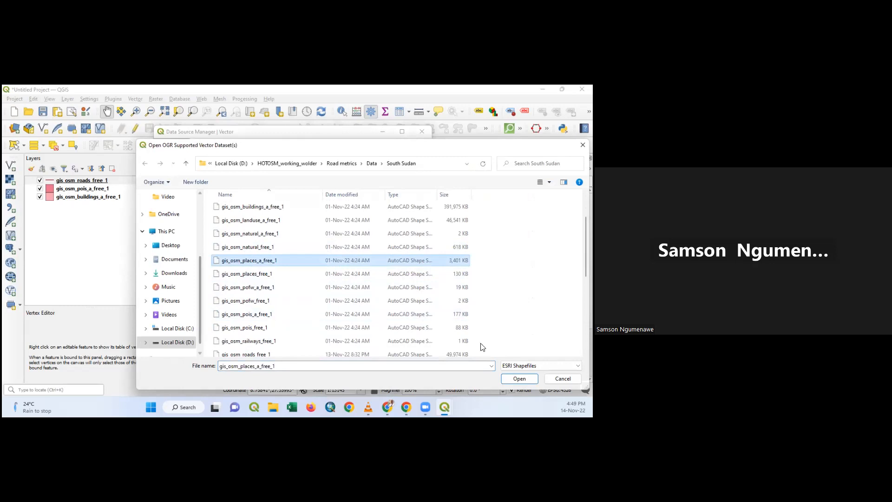
left_click(520, 379)
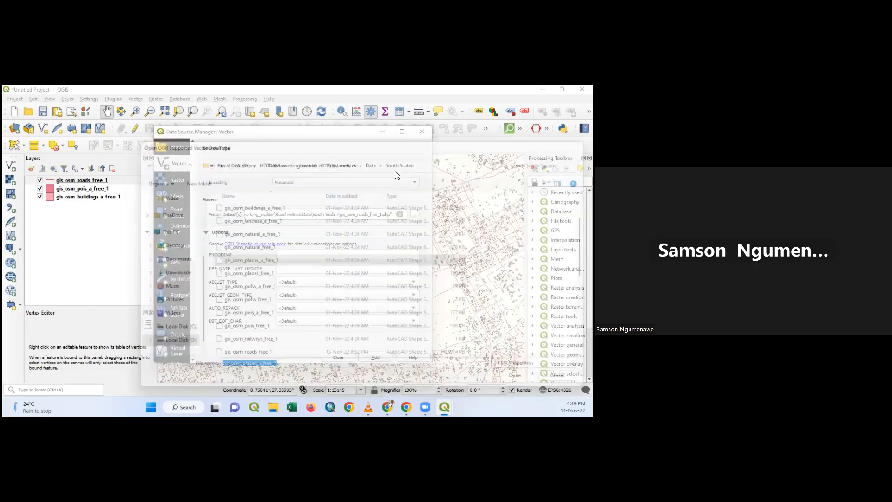
key("Return")
Add the gis_osm_pois_free_1 and gis_osm_pois_a_free_1 shapefiles as vector layers and close the Data Source Manager.
left_click(413, 215)
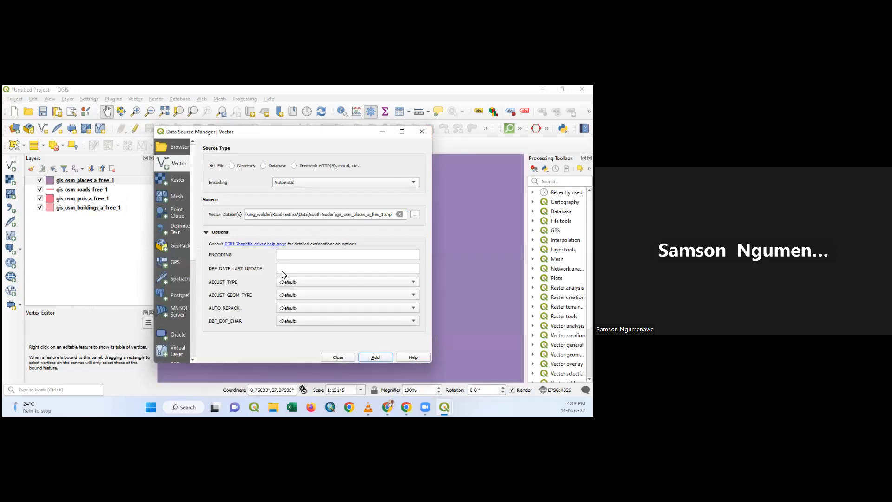
scroll(272, 331, "down", 5)
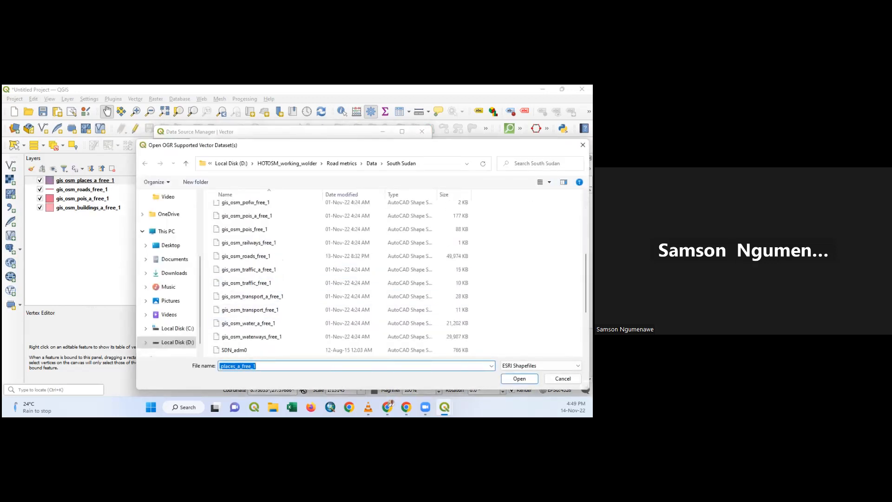
scroll(241, 227, "up", 1)
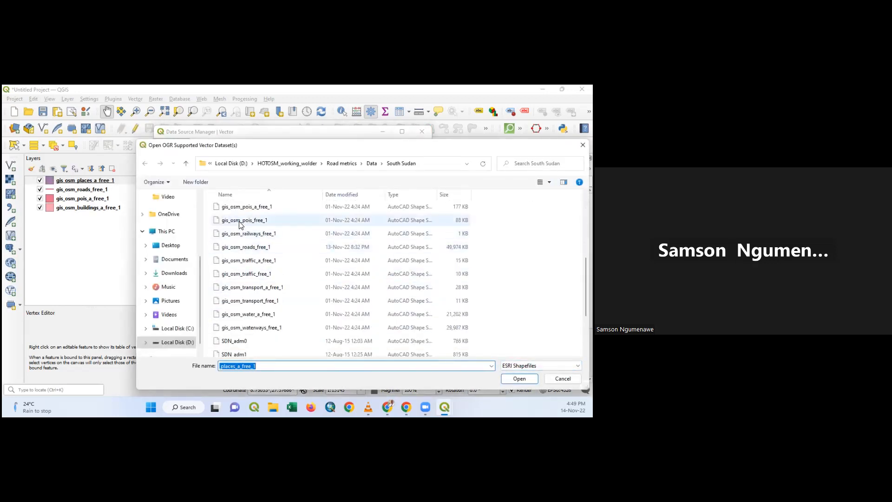
left_click(264, 222)
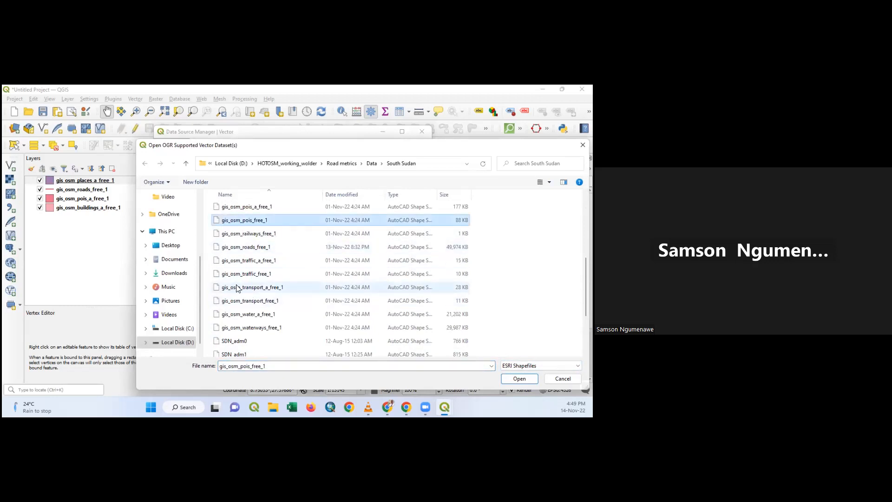
left_click(243, 207, "ctrl")
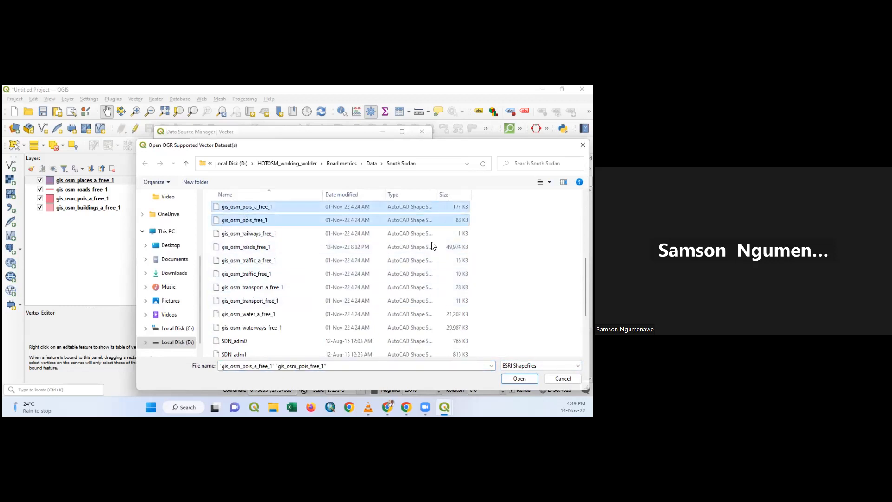
left_click(513, 378)
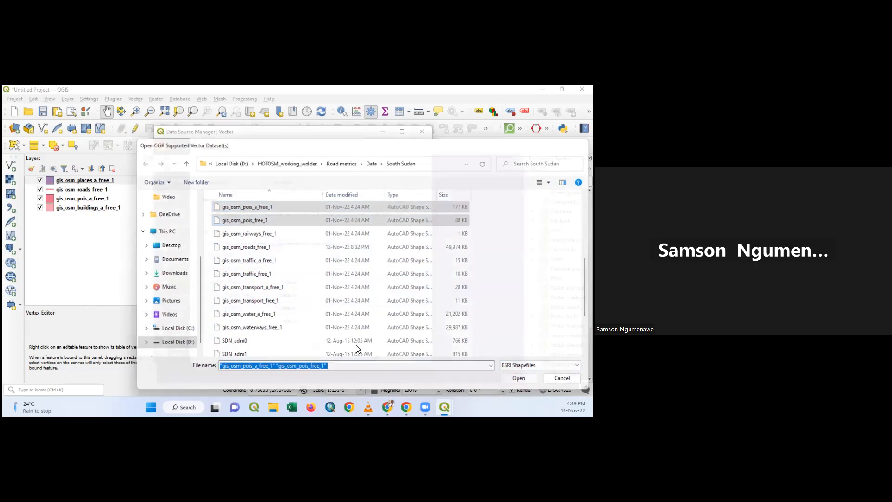
left_click(376, 357)
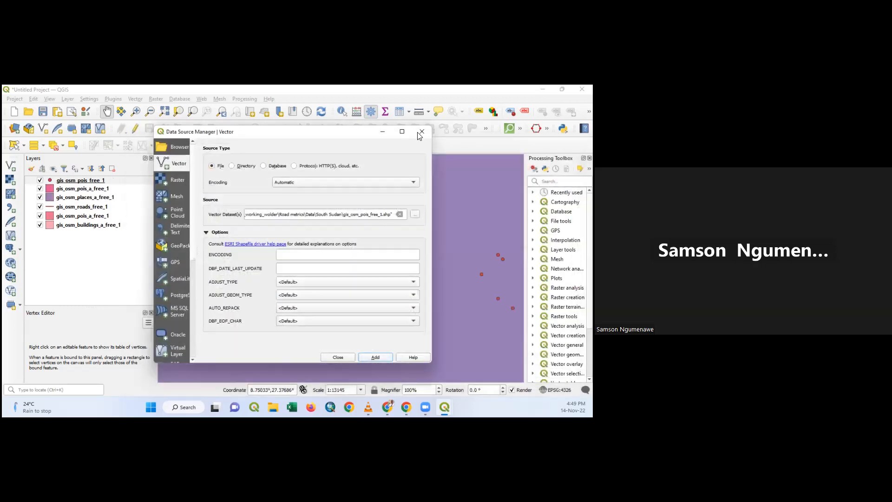
left_click(421, 133)
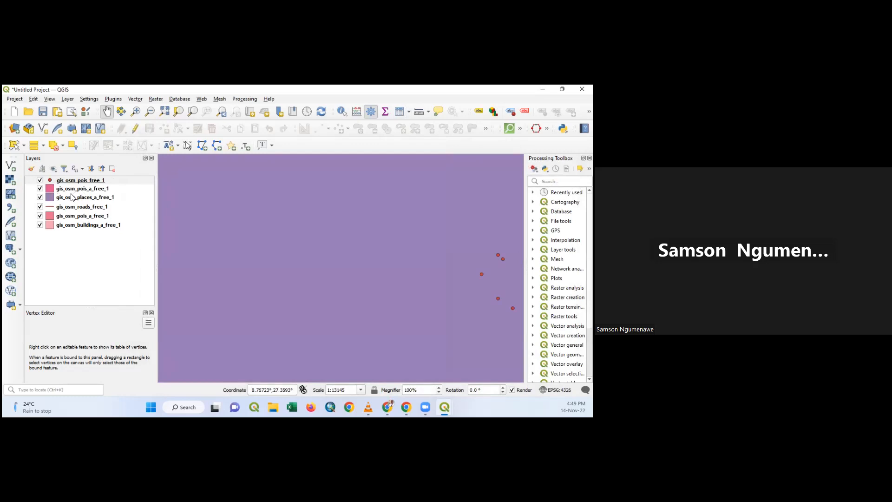
Remove the upper gis_osm_pois_a_free_1 layer and the gis_osm_places_a_free_1 layer from the project.
left_click(70, 189)
left_click(70, 197, "shift")
right_click(70, 197)
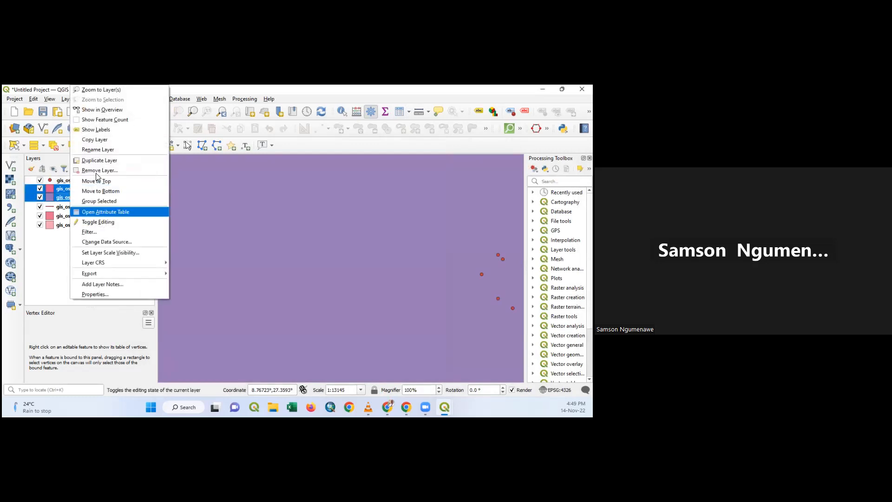
key("Return")
left_click(297, 258)
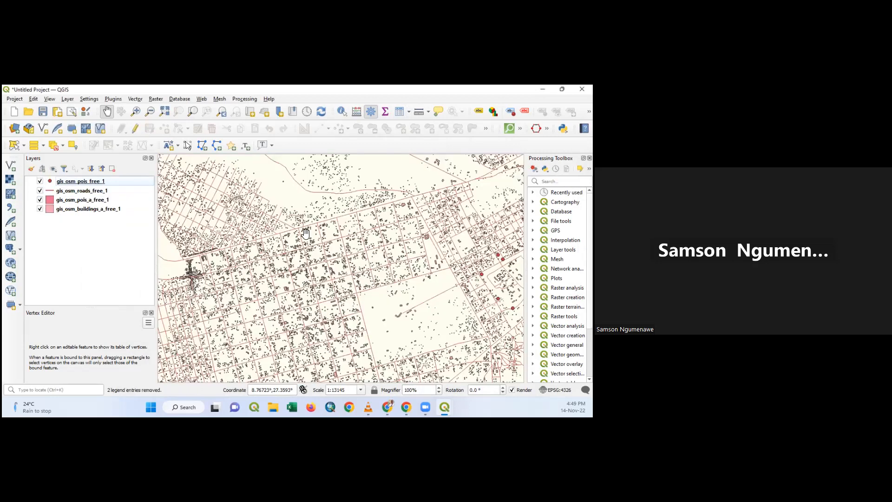
scroll(333, 291, "down", 1)
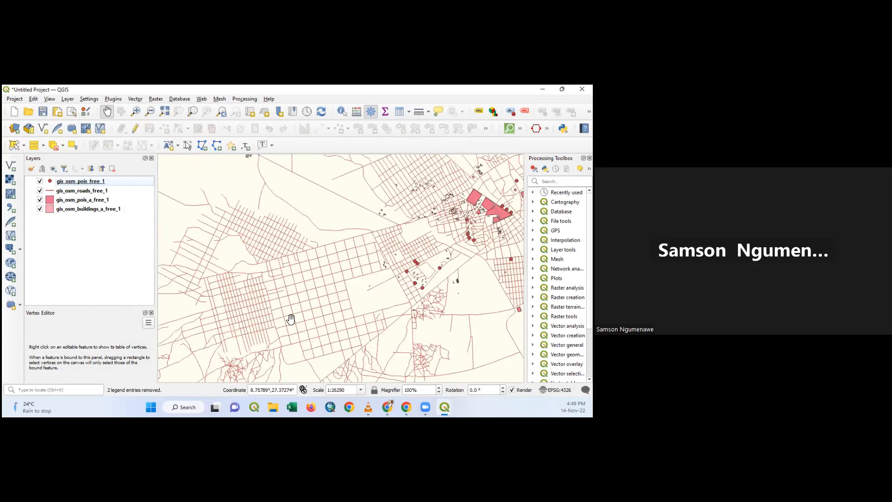
Remove the gis_osm_pois_a_free_1 layer from the project.
left_click_drag(356, 257, 364, 203)
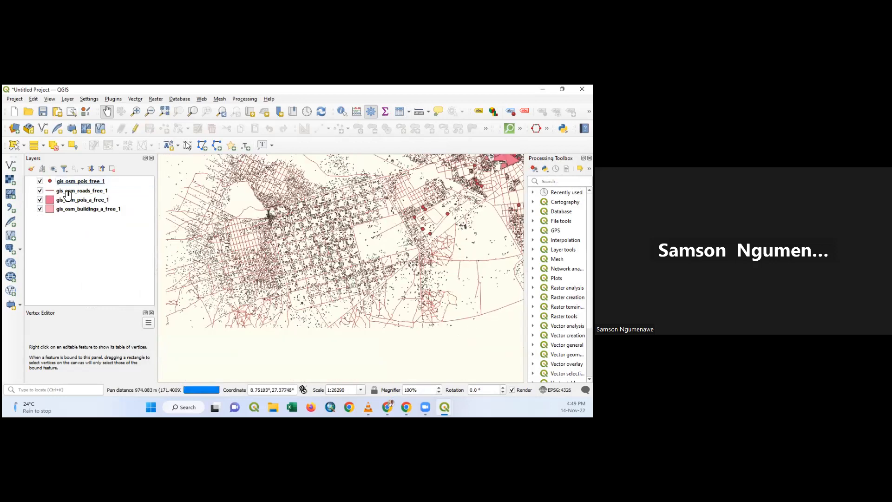
scroll(448, 212, "up", 3)
right_click(63, 200)
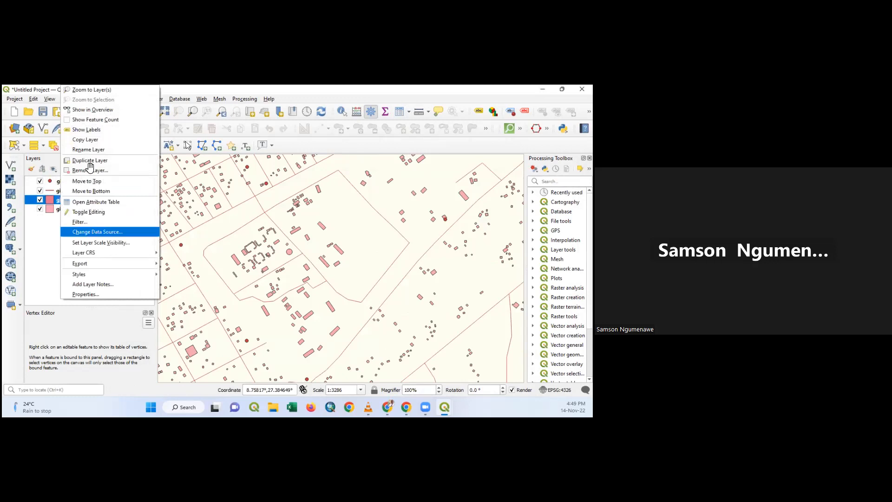
left_click(86, 170)
left_click(286, 256)
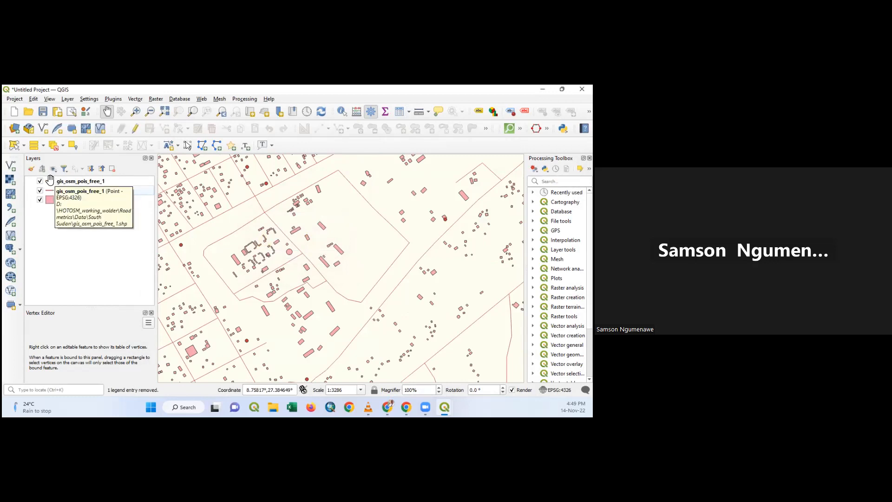
Examine the point, road and building features of the remaining layers up close and at street-block level.
scroll(451, 216, "up", 4)
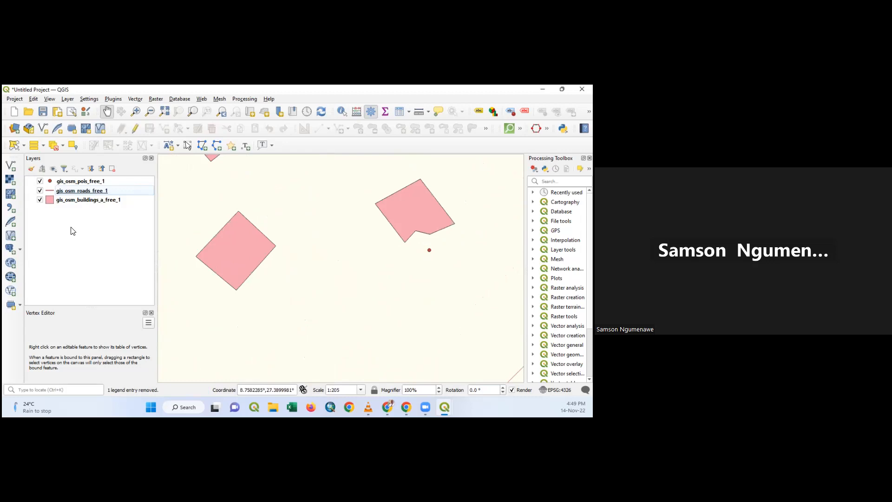
left_click(53, 192)
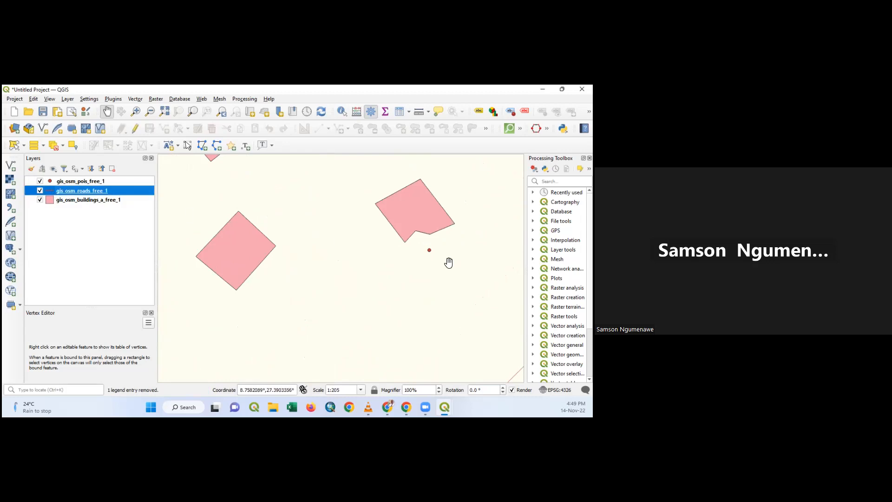
scroll(406, 297, "down", 3)
left_click_drag(406, 300, 357, 268)
scroll(357, 268, "down", 2)
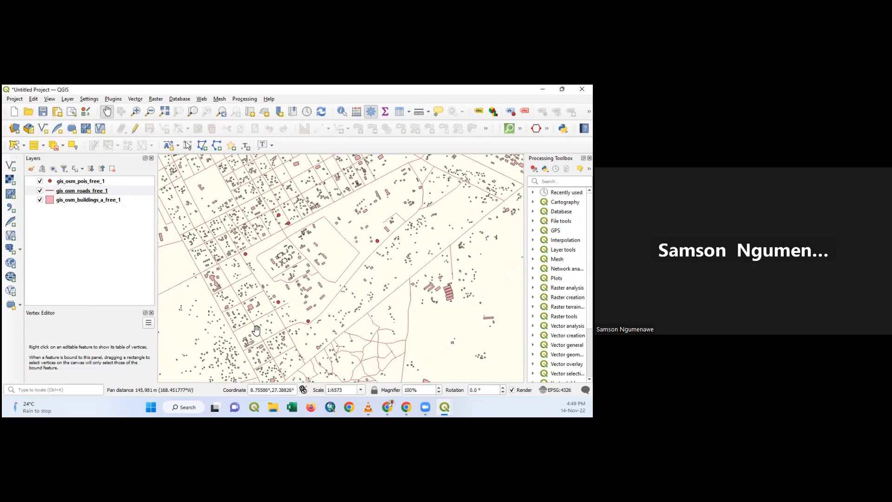
left_click(57, 201)
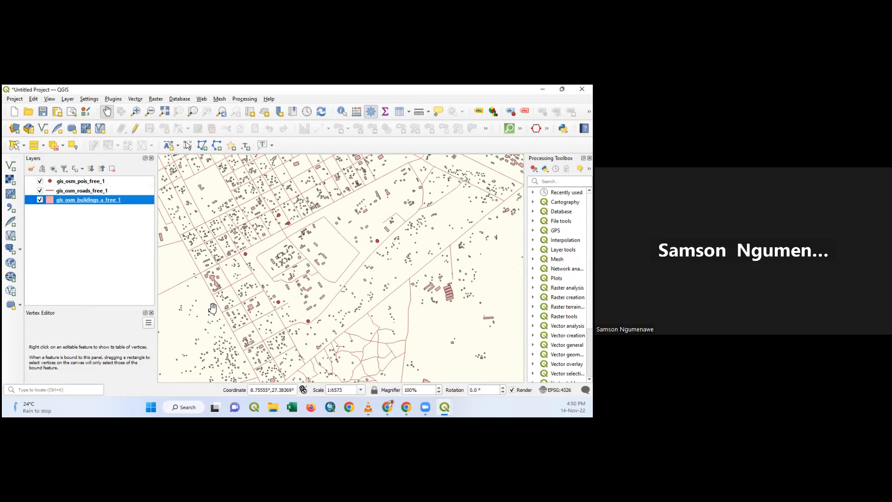
scroll(258, 266, "up", 2)
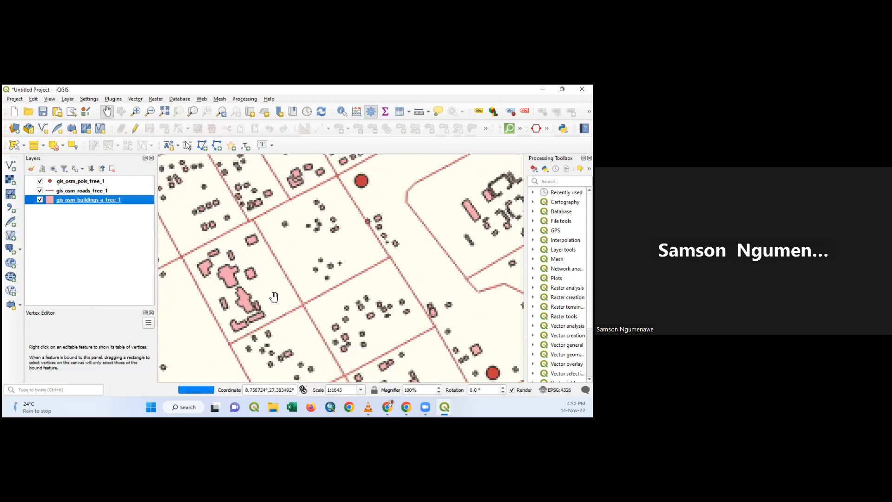
scroll(246, 274, "up", 1)
scroll(252, 281, "up", 1)
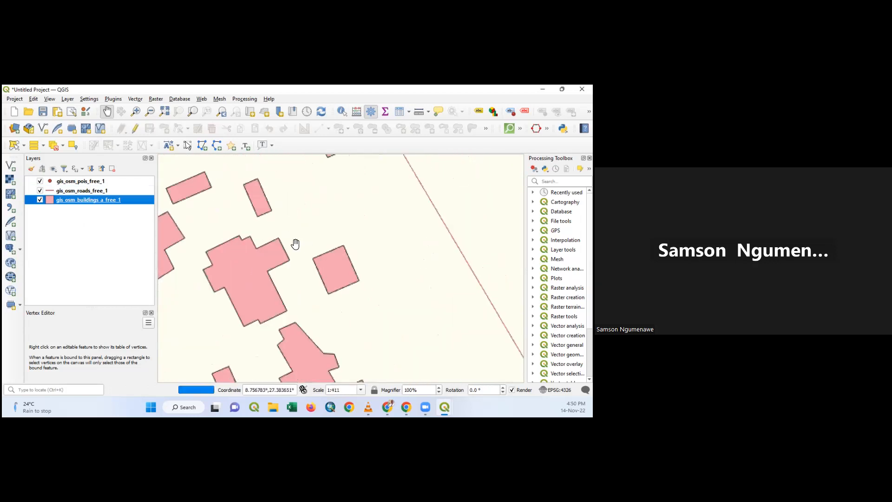
left_click_drag(286, 233, 332, 183)
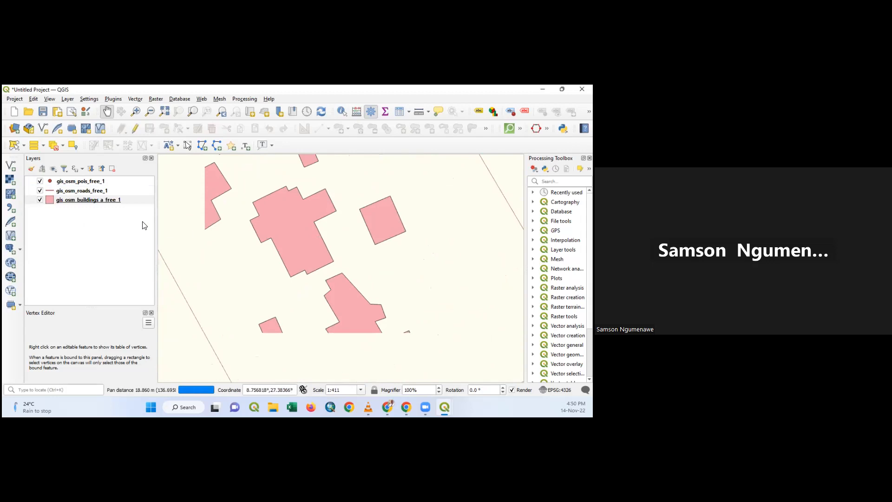
Review the attribute table of gis_osm_pois_free_1, select the Banana Market kiosk record, and close the table.
left_click(67, 183)
right_click(67, 183)
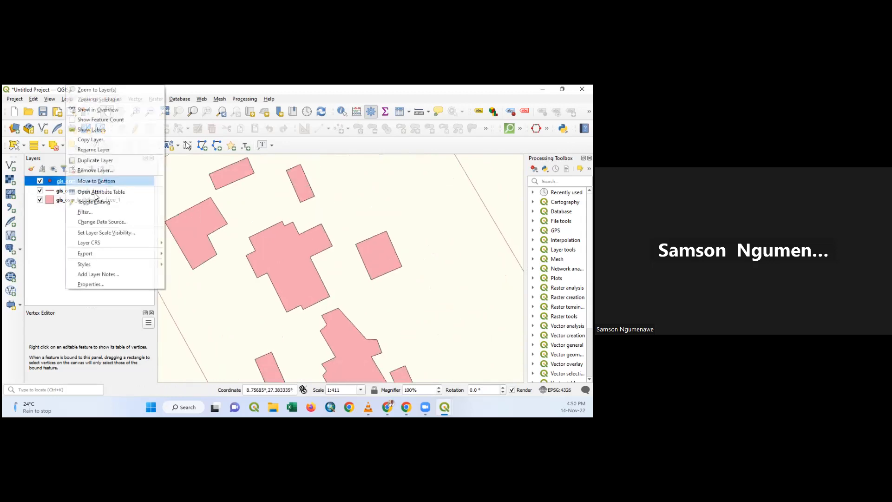
left_click(95, 193)
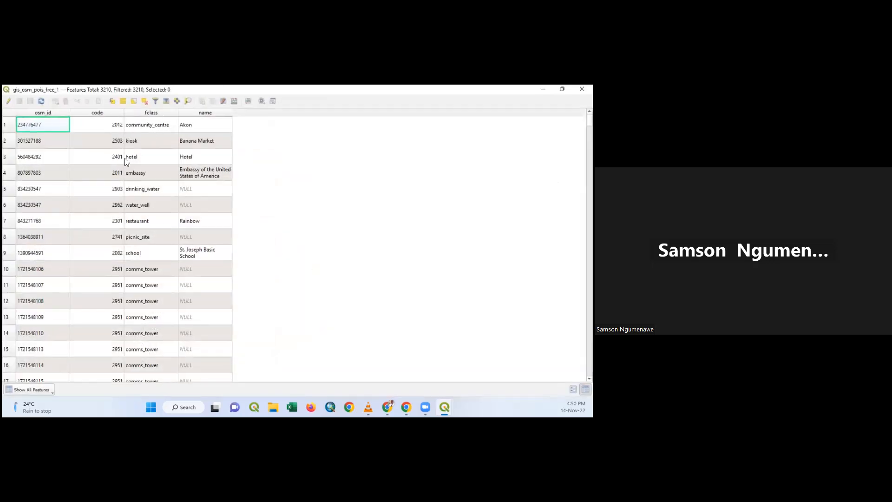
left_click(122, 169)
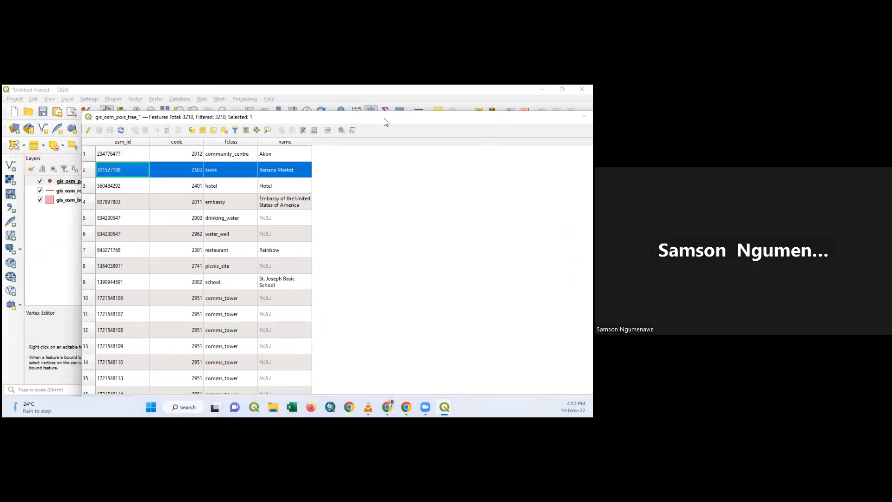
left_click_drag(481, 116, 346, 113)
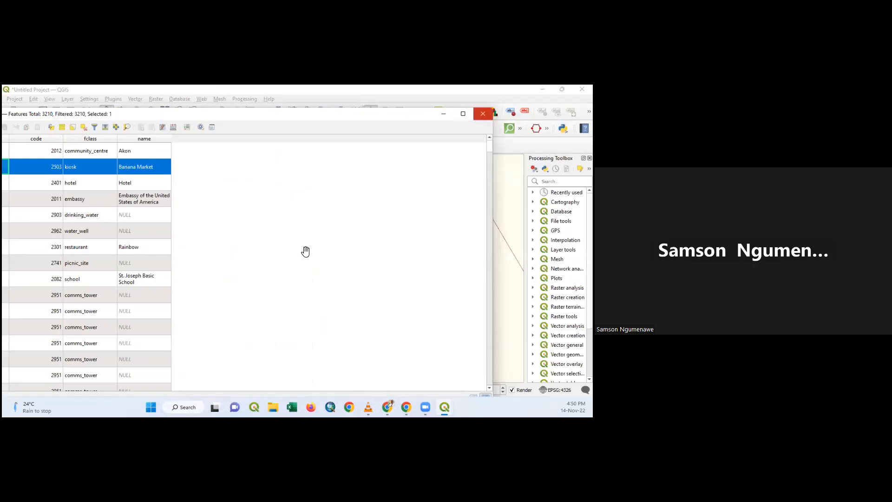
key("alt+F4")
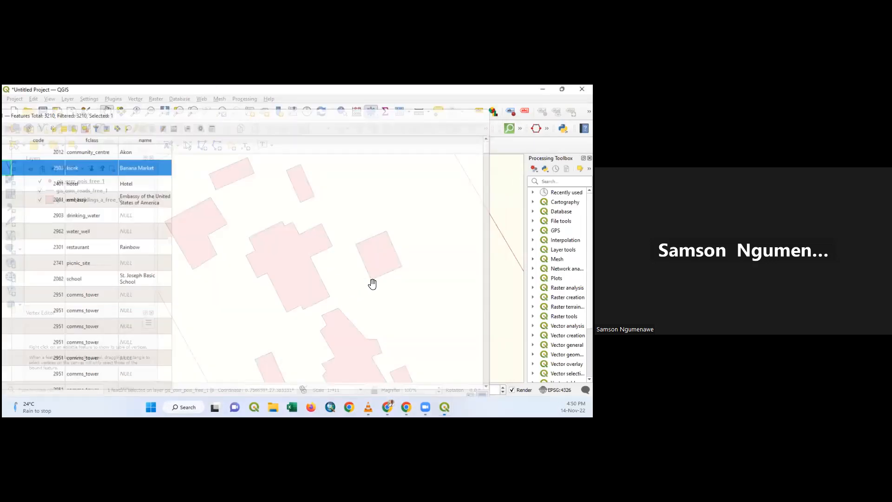
Open the fill color selection for the Simple Fill symbol in the gis_osm_buildings_a_free_1 layer's symbology.
scroll(384, 293, "down", 5)
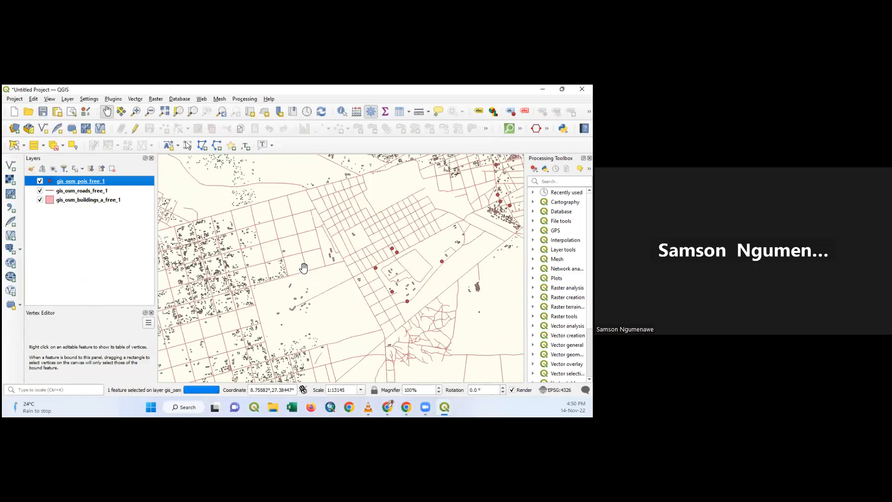
scroll(303, 261, "down", 1)
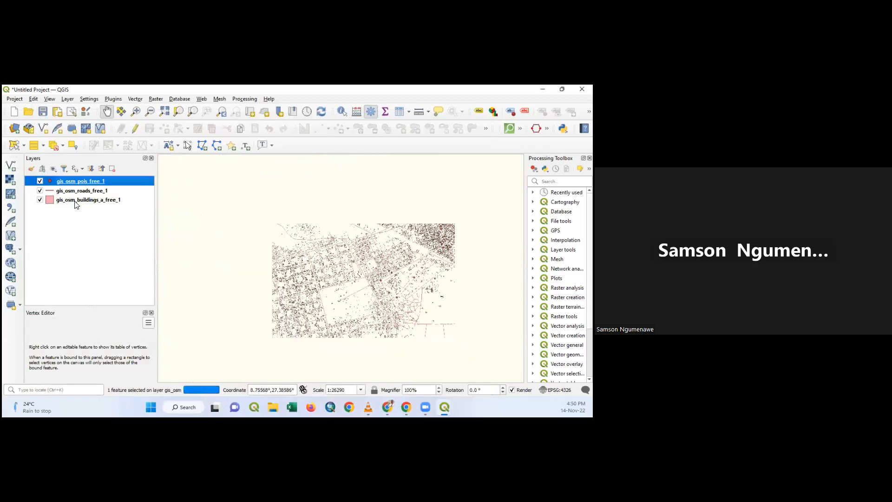
left_click_drag(341, 243, 333, 263)
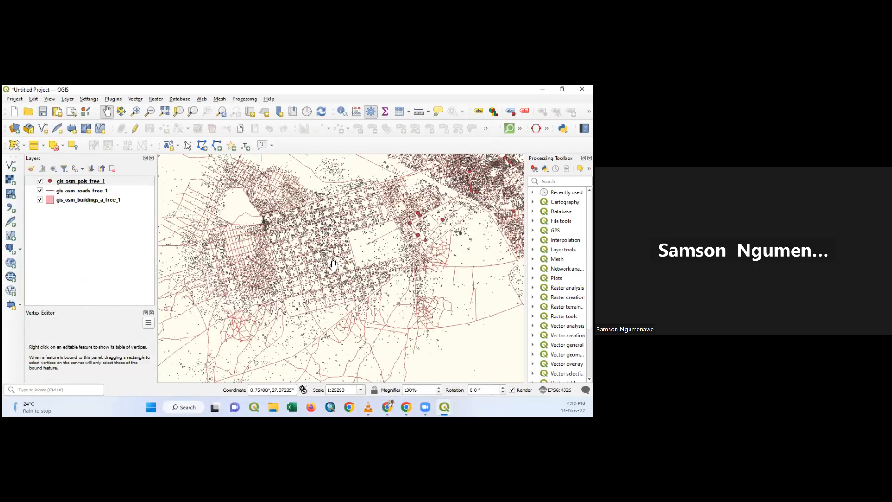
scroll(344, 247, "up", 6)
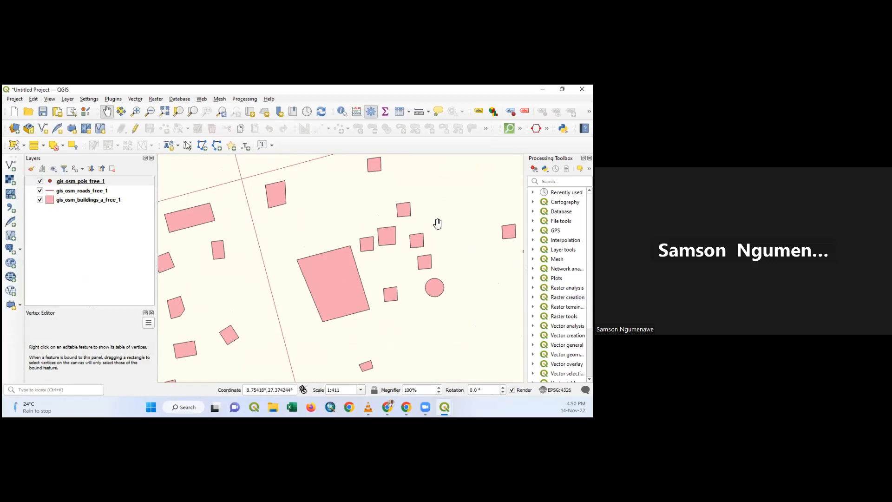
left_click(71, 199)
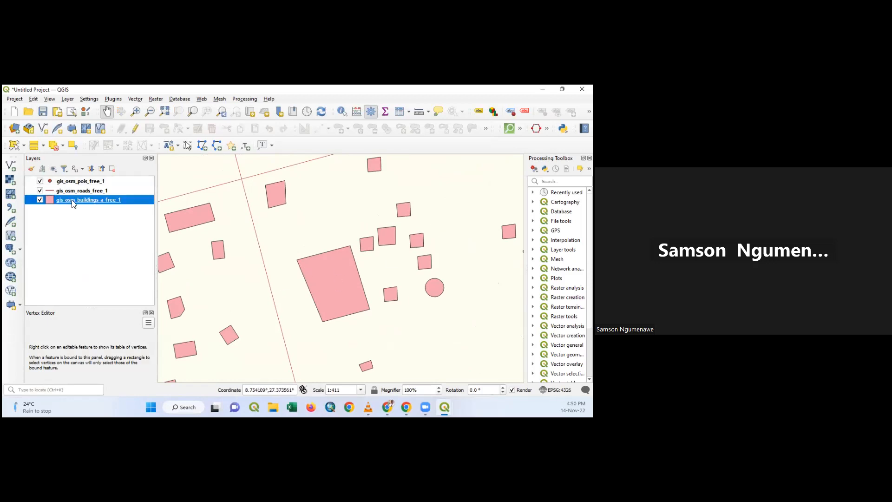
right_click(71, 200)
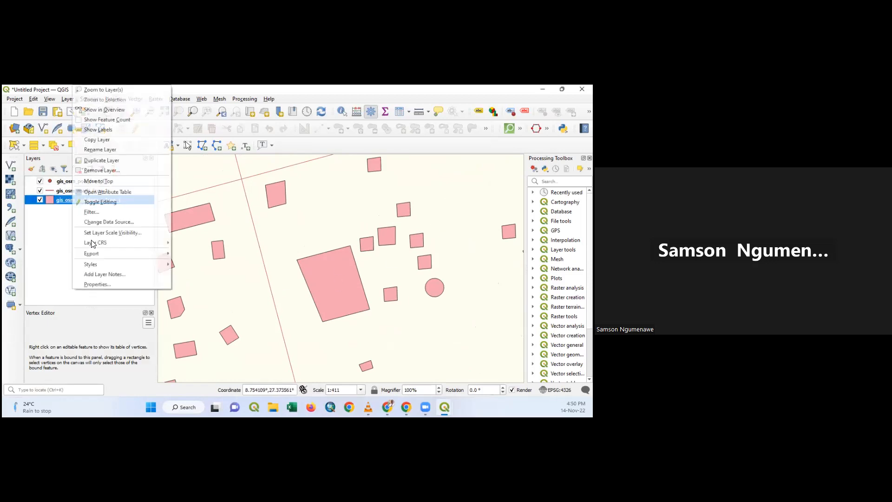
left_click(89, 283)
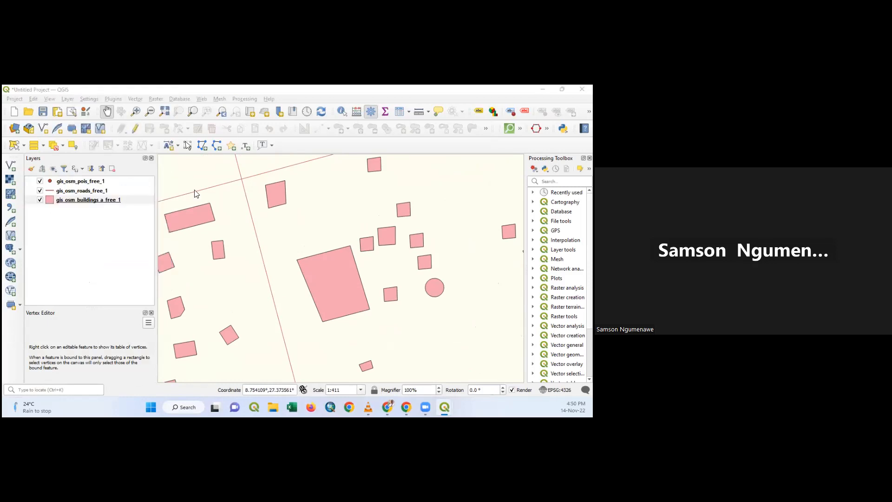
left_click(157, 160)
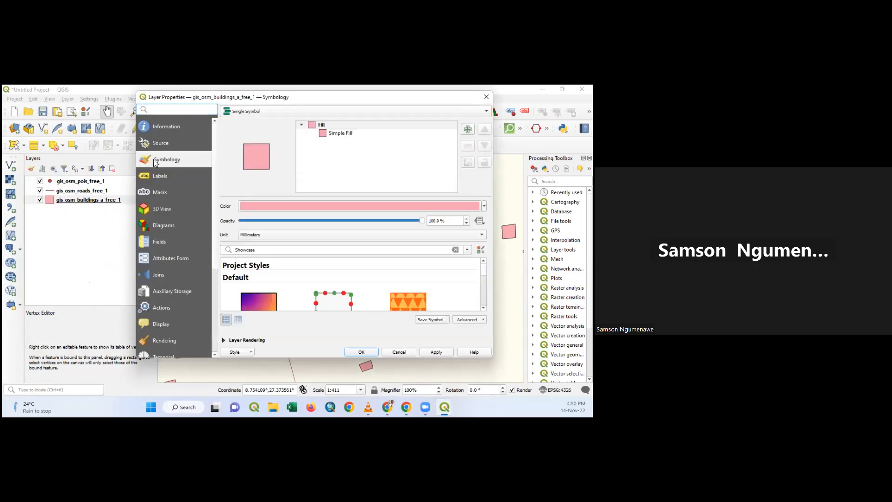
left_click(338, 134)
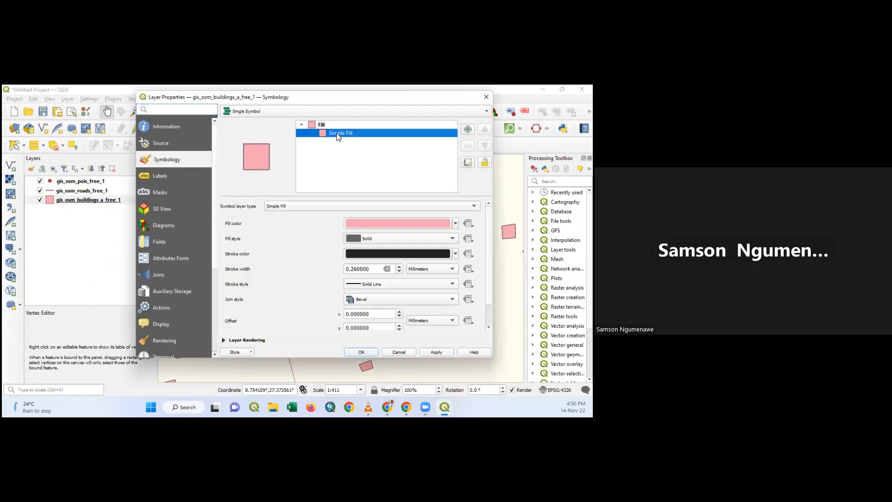
left_click(372, 224)
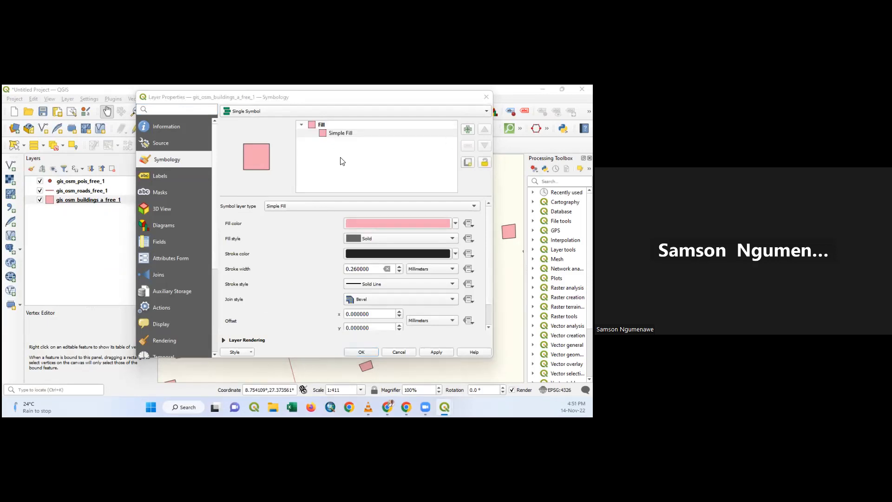
Try blue, orange, green and pink shades as the fill color of the buildings.
left_click(279, 203)
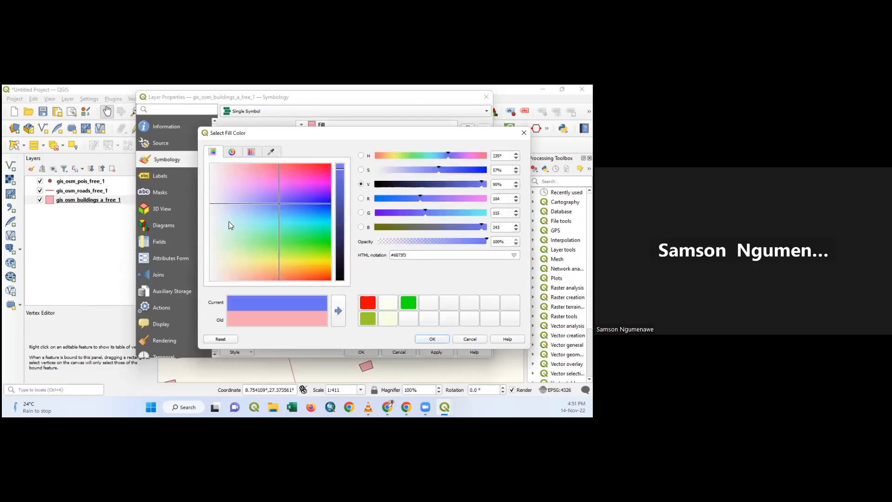
left_click(321, 276)
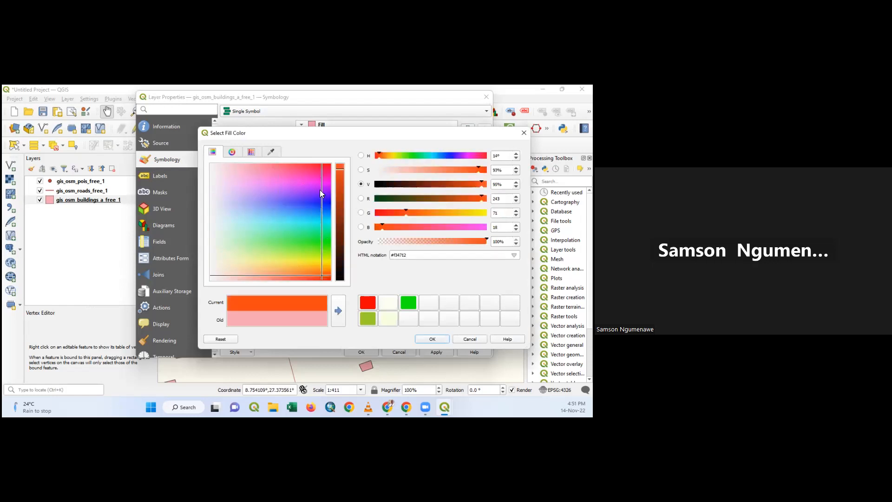
left_click(314, 236)
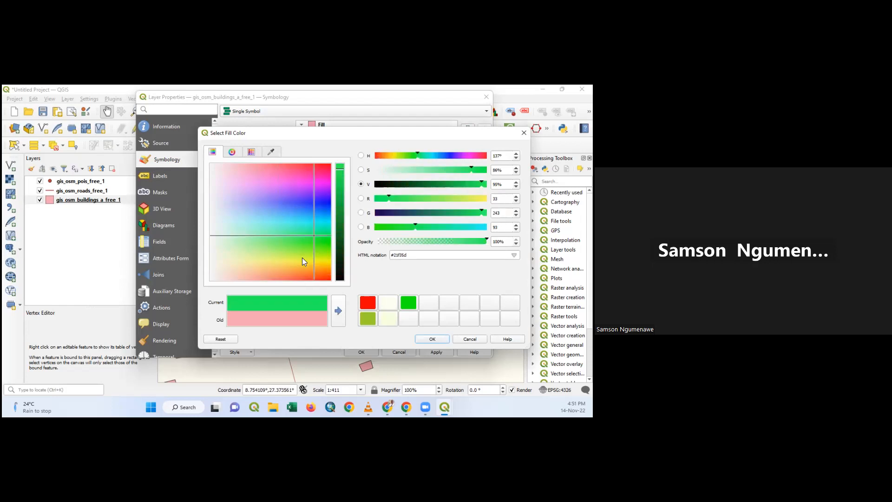
left_click(320, 202)
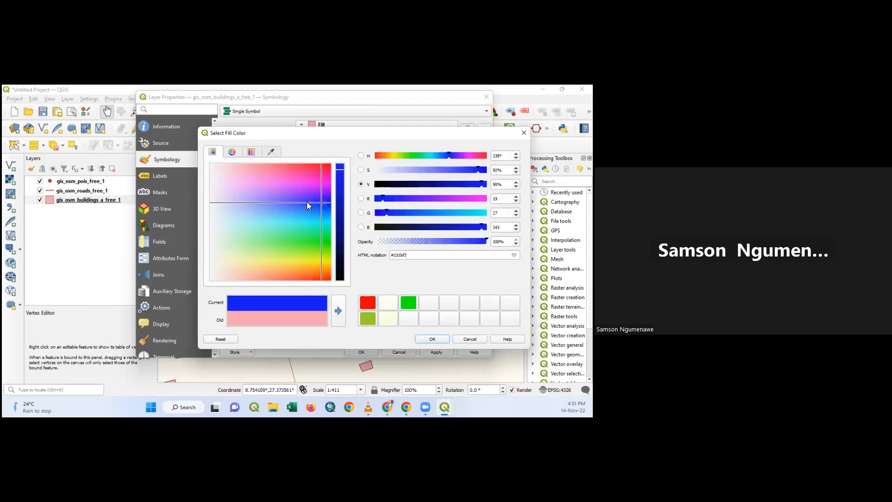
left_click(286, 184)
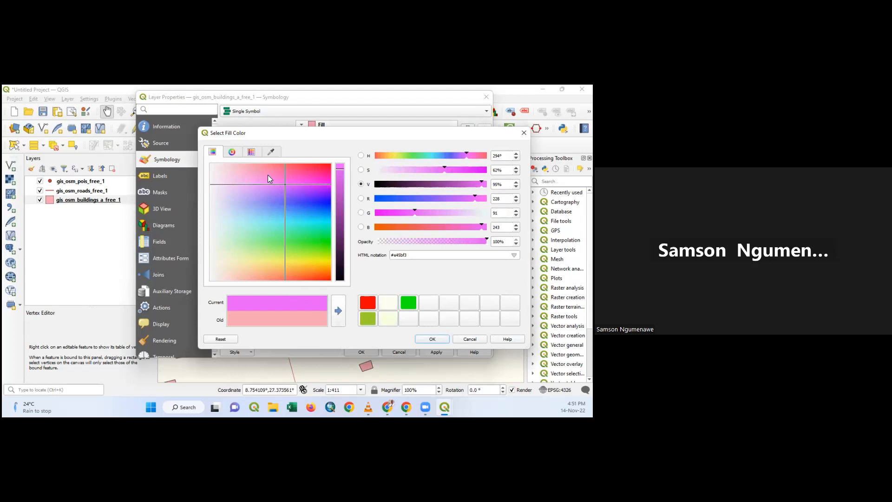
Set the buildings' fill color to light grey #d3d6d4 using the color wheel, and apply it to the layer.
left_click(231, 151)
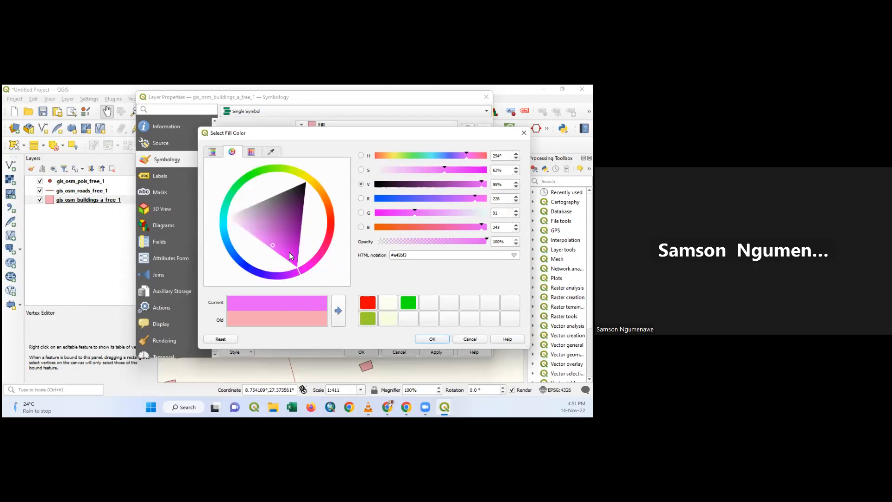
mouse_move(251, 209)
left_mouse_down()
mouse_move(232, 212)
mouse_move(236, 186)
mouse_move(224, 158)
left_mouse_up()
left_click(238, 185)
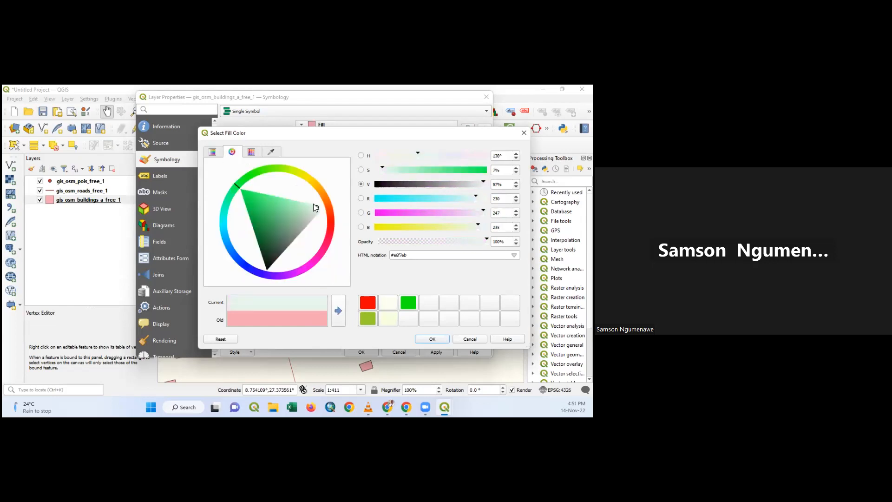
left_click_drag(324, 213, 316, 220)
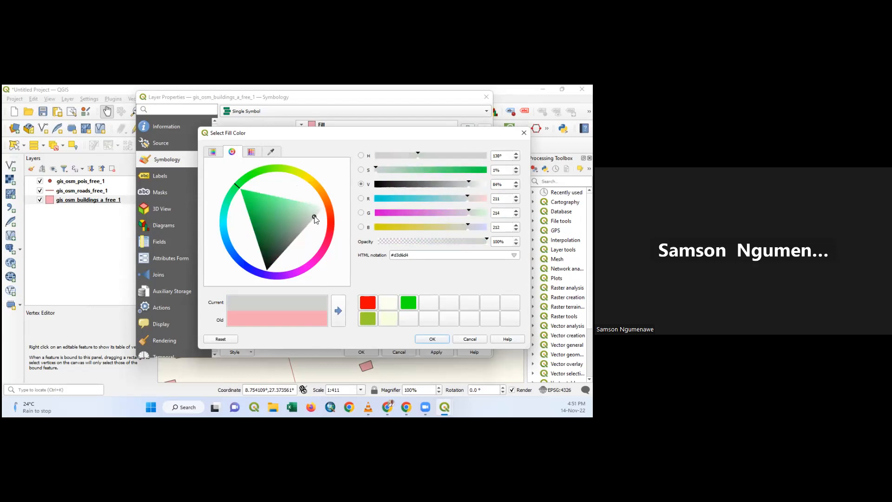
left_click(431, 339)
left_click(362, 352)
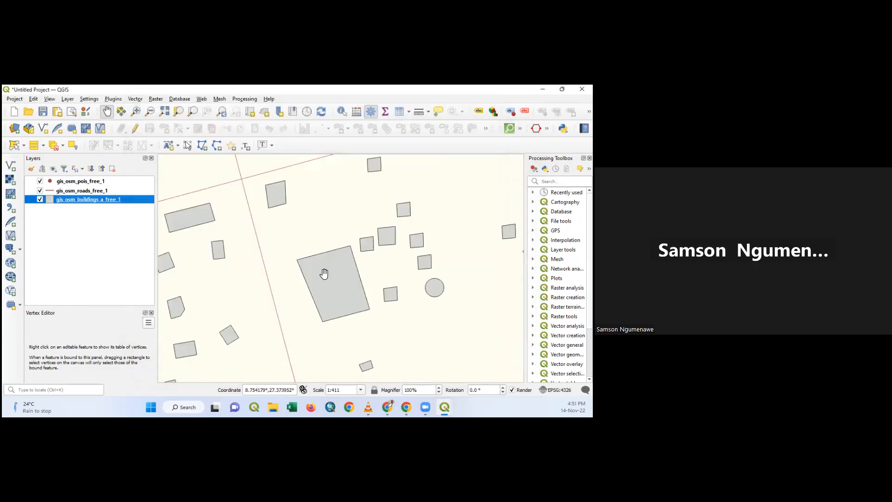
scroll(367, 292, "down", 2)
scroll(342, 292, "up", 2)
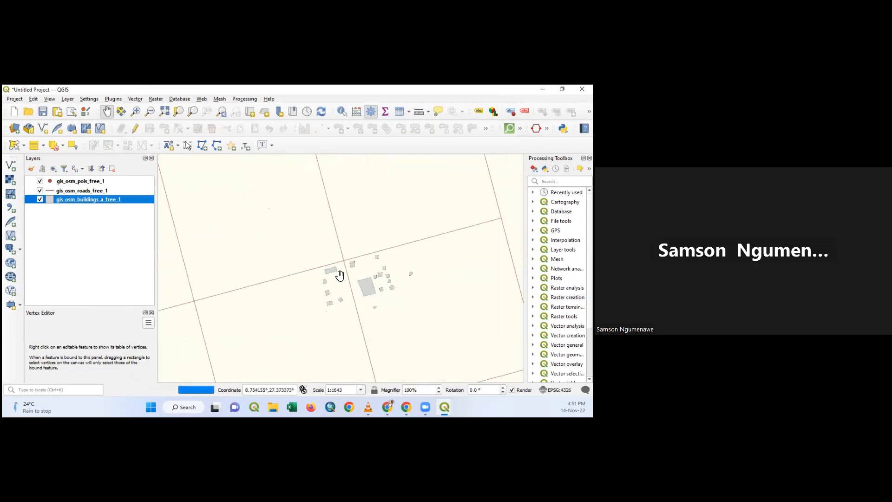
Open the symbology of the gis_osm_roads_free_1 layer and set the Simple Line stroke width to 1.06 millimetres.
scroll(344, 298, "down", 1)
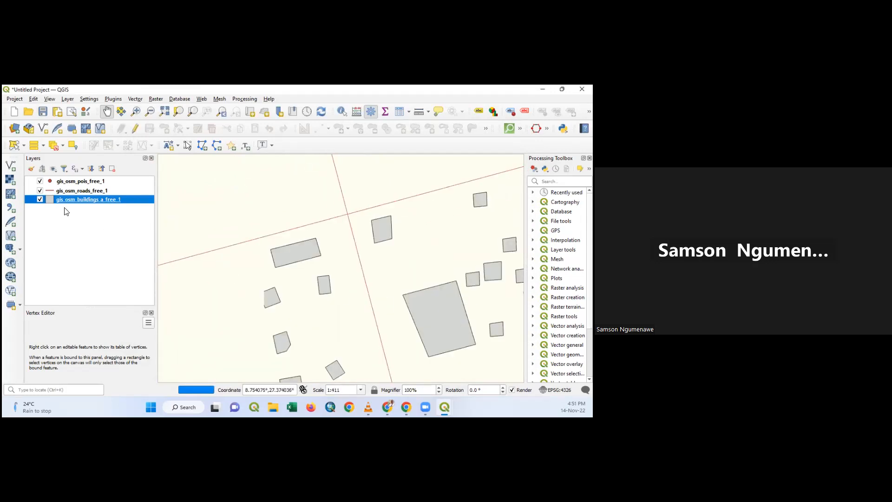
left_click(52, 190)
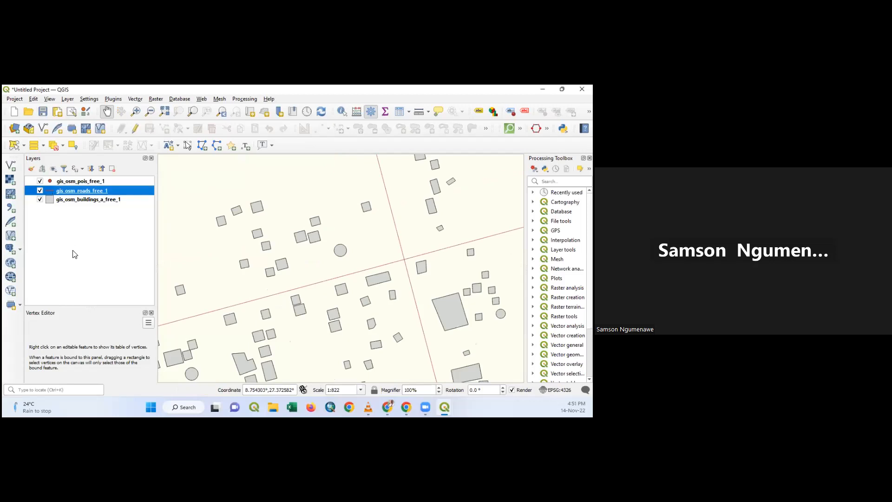
right_click(51, 298)
left_click(102, 292)
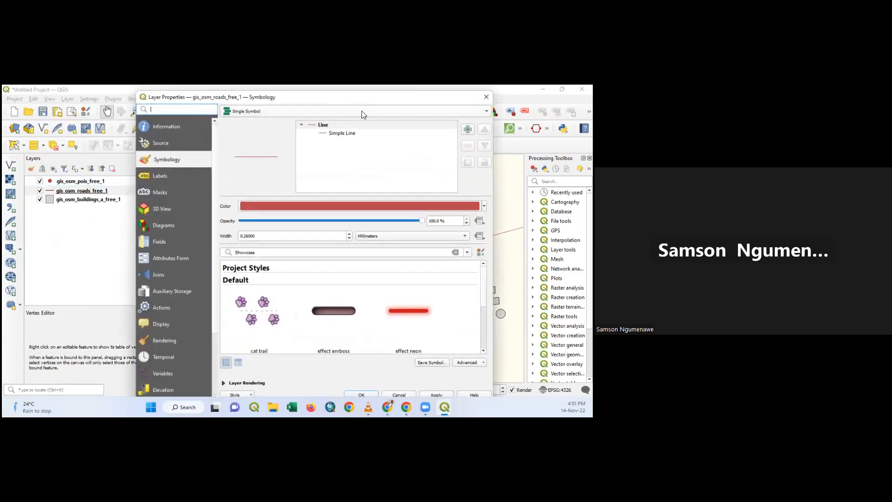
left_click_drag(383, 97, 377, 95)
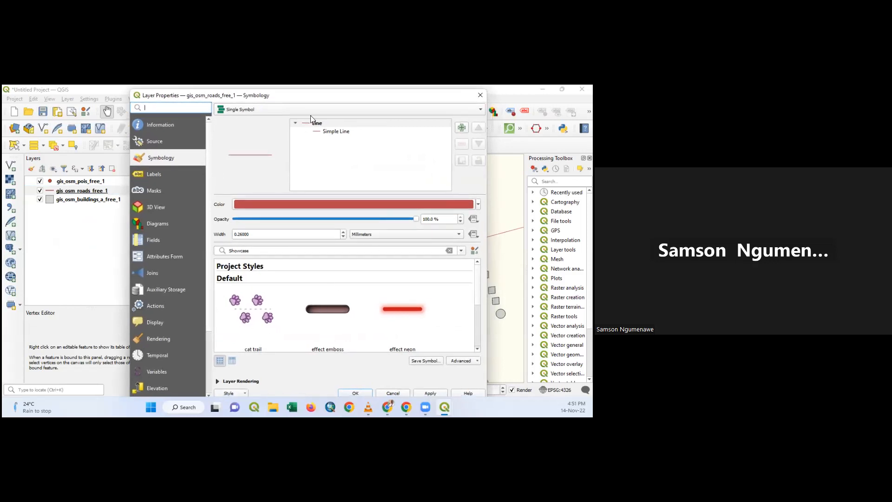
scroll(424, 332, "down", 1)
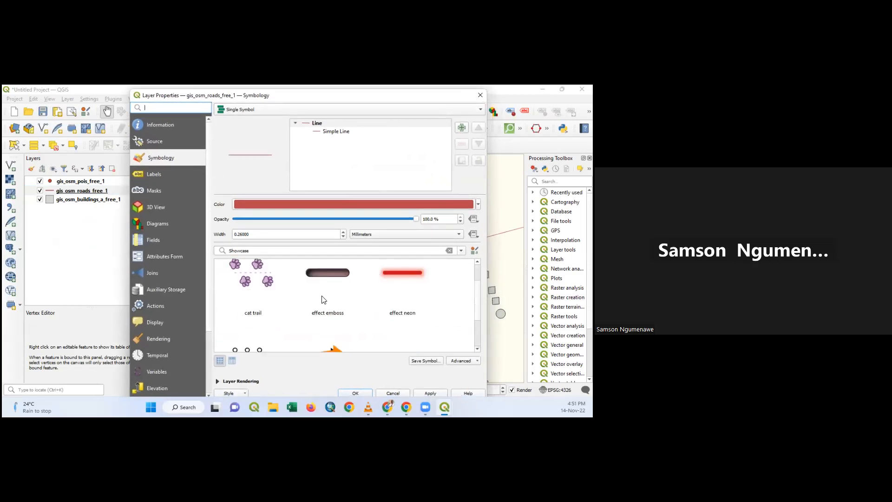
scroll(327, 321, "down", 2)
scroll(359, 316, "up", 3)
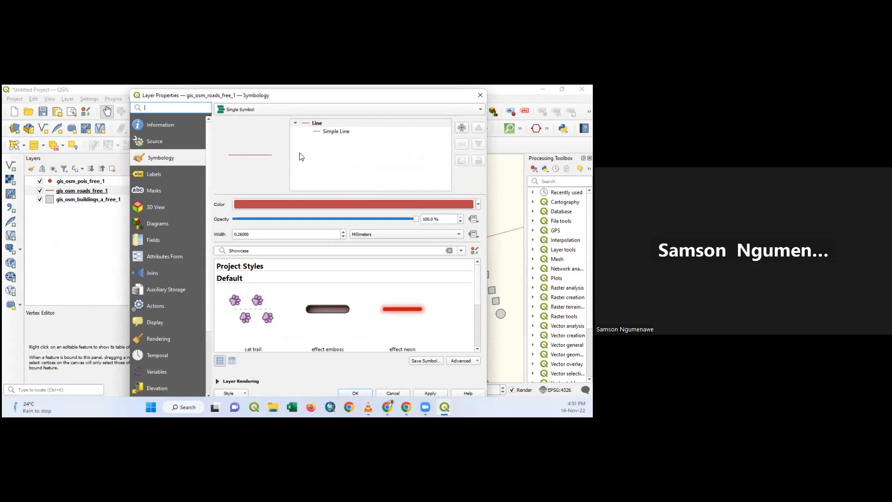
left_click(328, 134)
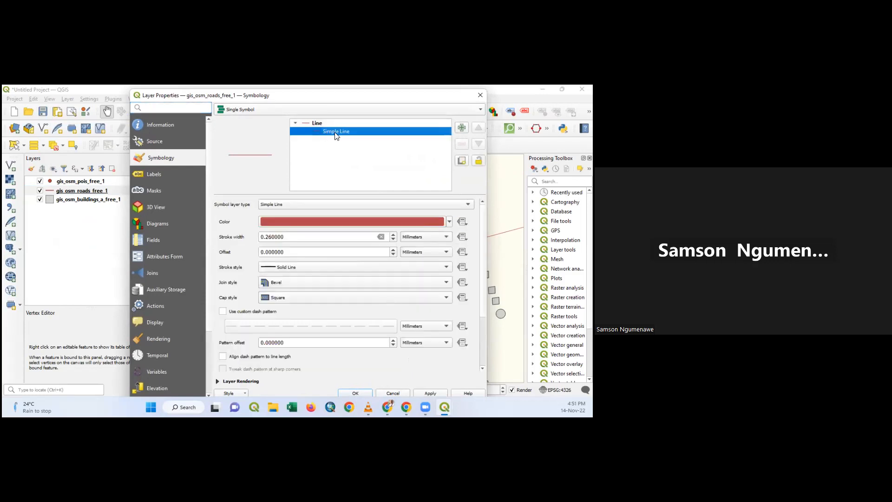
scroll(294, 238, "up", 5)
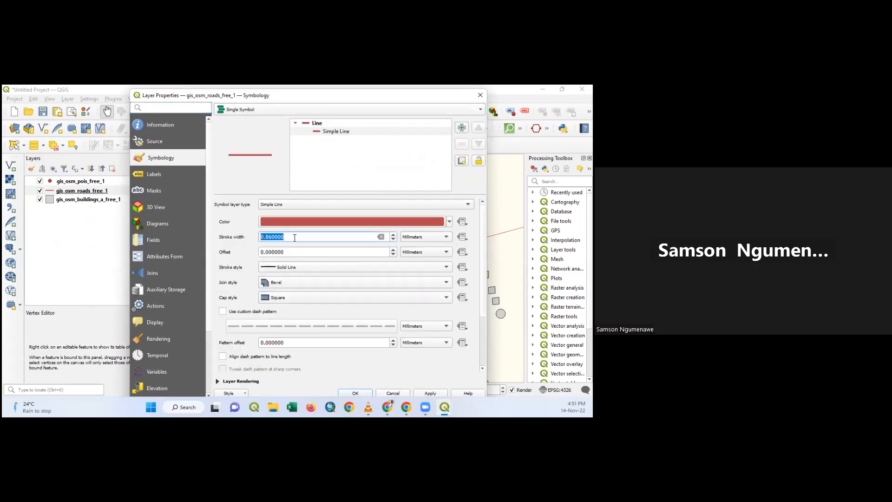
scroll(294, 238, "down", 1)
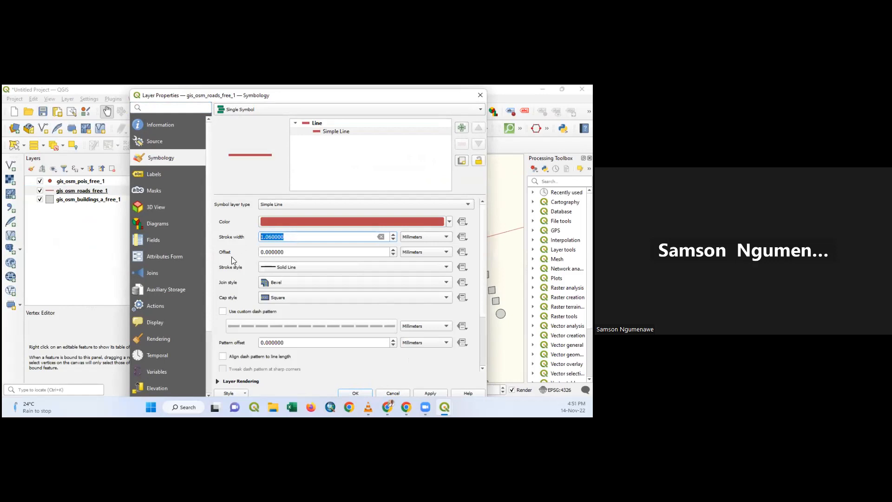
Set the roads' line color to yellow #f5ea4f using the color wheel, and apply it to the layer.
left_click(327, 222)
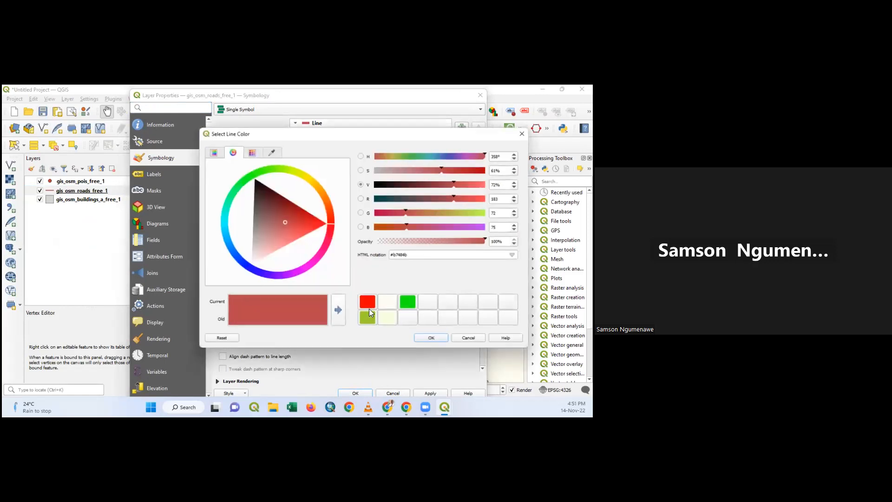
left_click(309, 185)
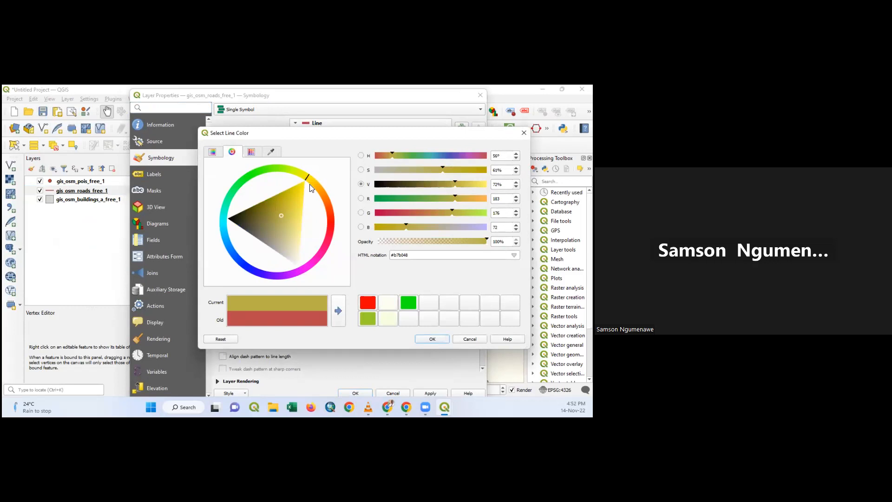
left_click(299, 208)
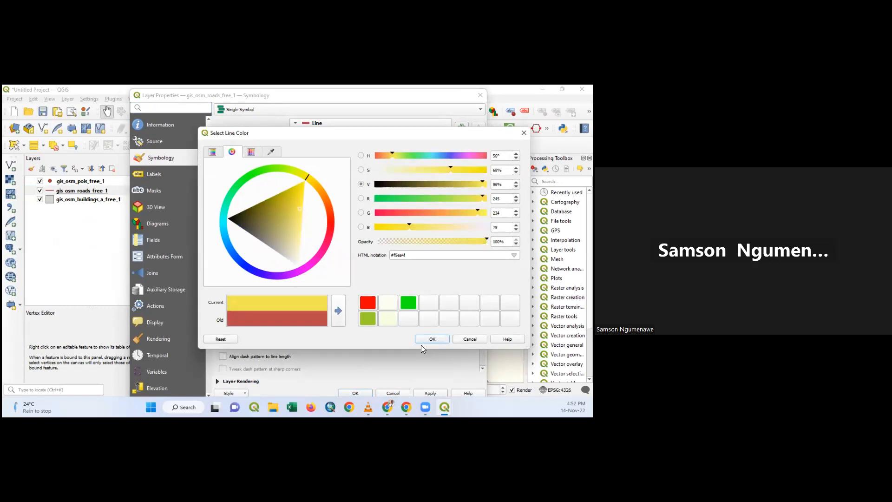
left_click(449, 339)
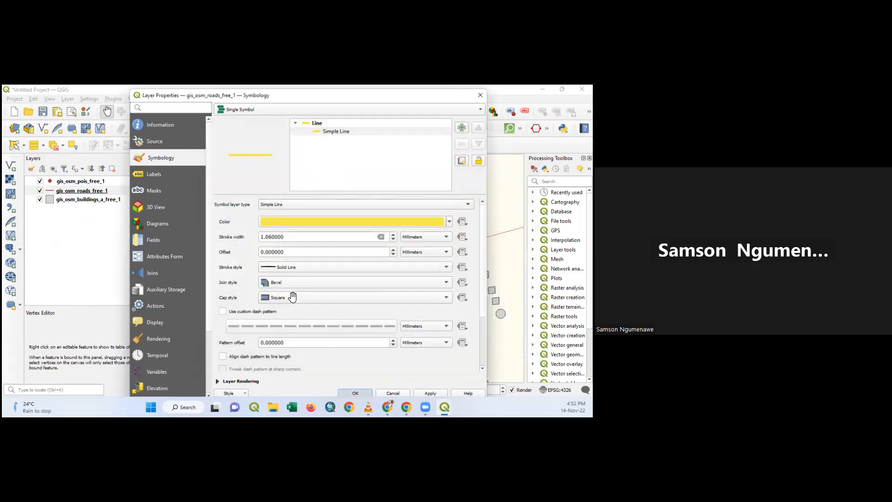
key("Return")
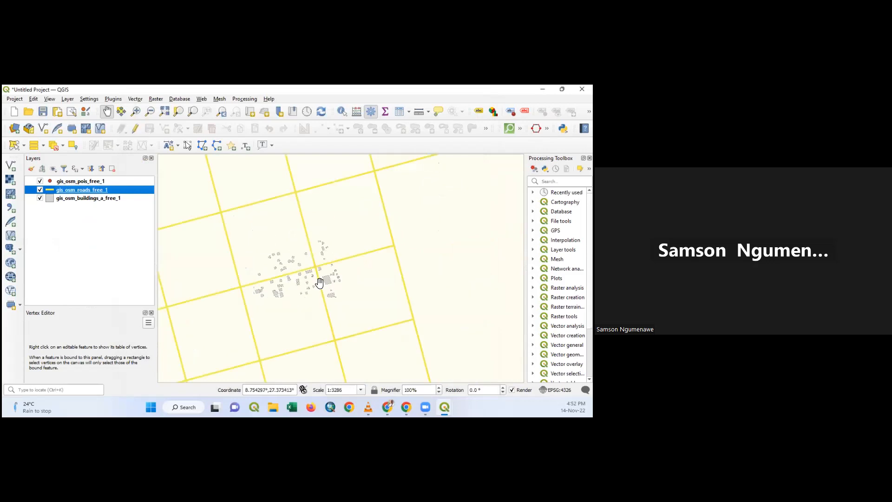
Reopen the symbology of the gis_osm_roads_free_1 layer and switch the renderer from Single Symbol to Categorized.
scroll(293, 252, "down", 1)
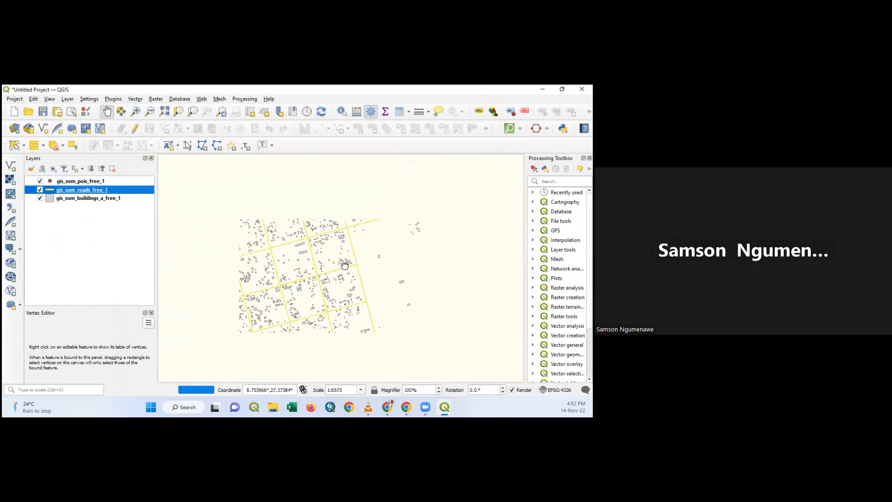
scroll(292, 250, "down", 1)
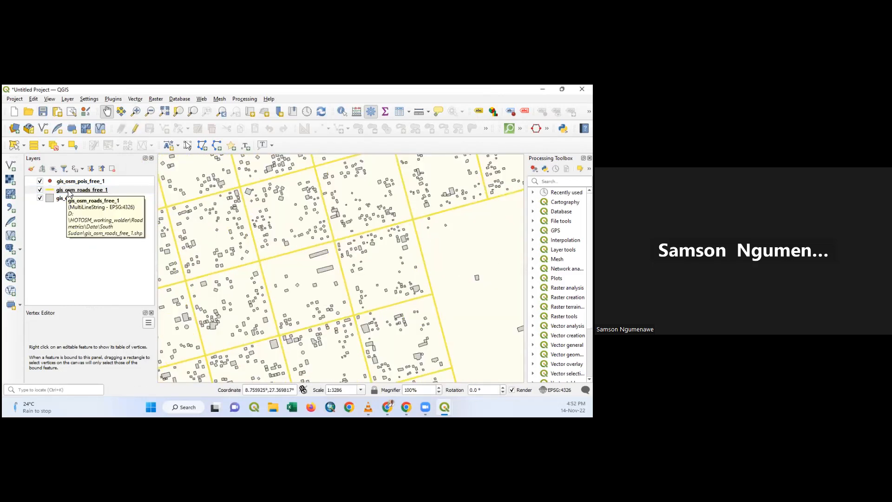
scroll(301, 264, "down", 1)
scroll(301, 264, "down", 1)
scroll(339, 283, "down", 1)
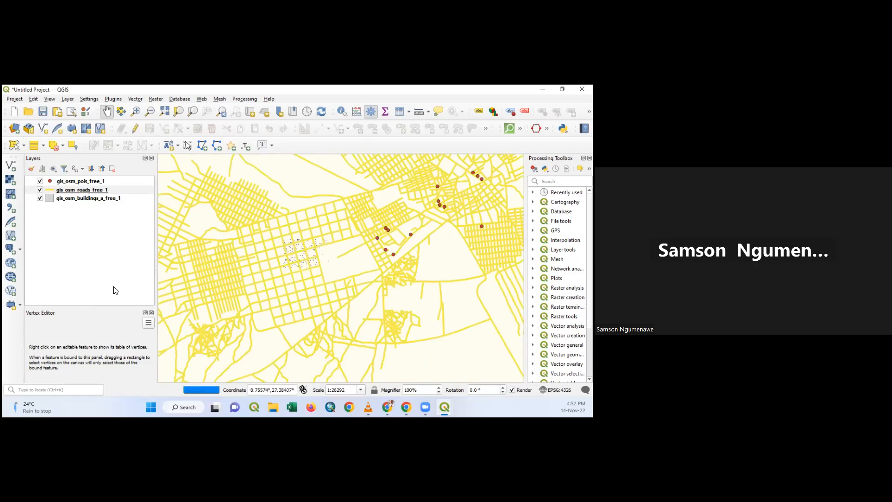
scroll(336, 224, "up", 1)
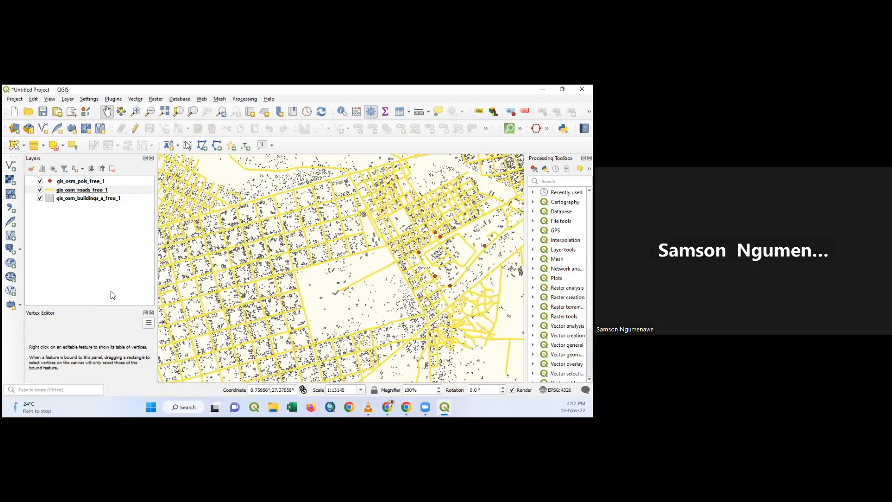
left_click(82, 190)
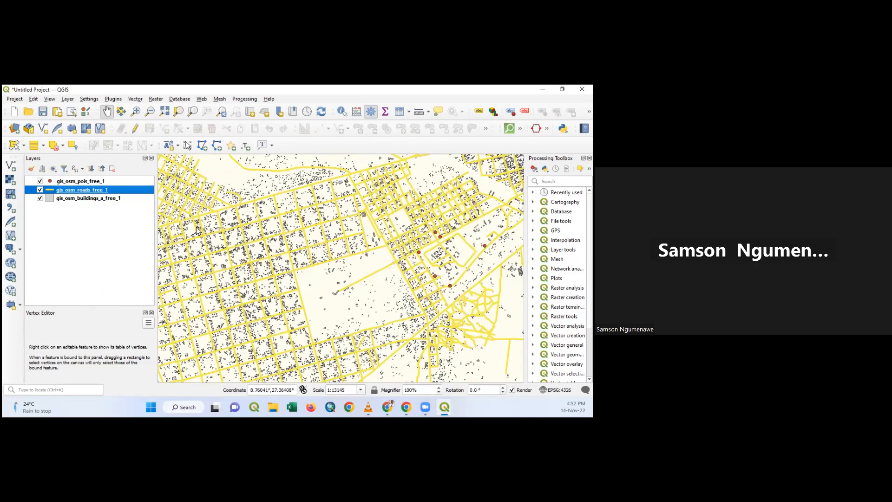
double_click(152, 188)
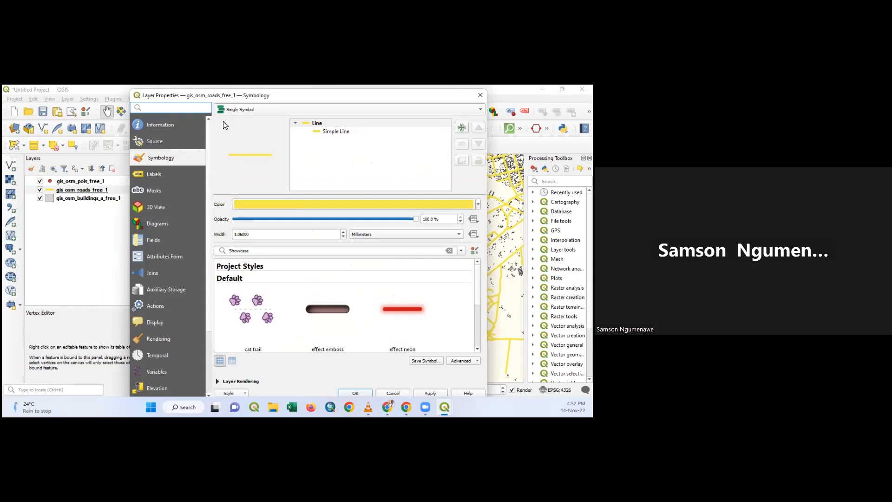
left_click(261, 112)
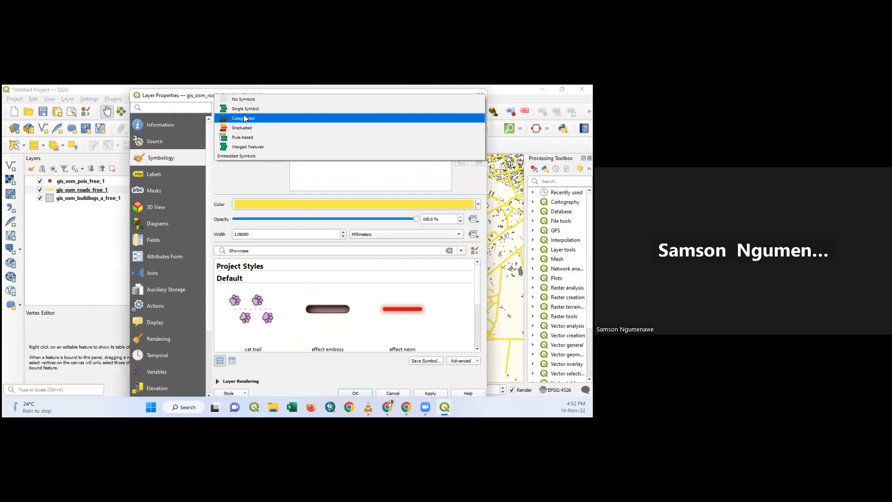
left_click(244, 117)
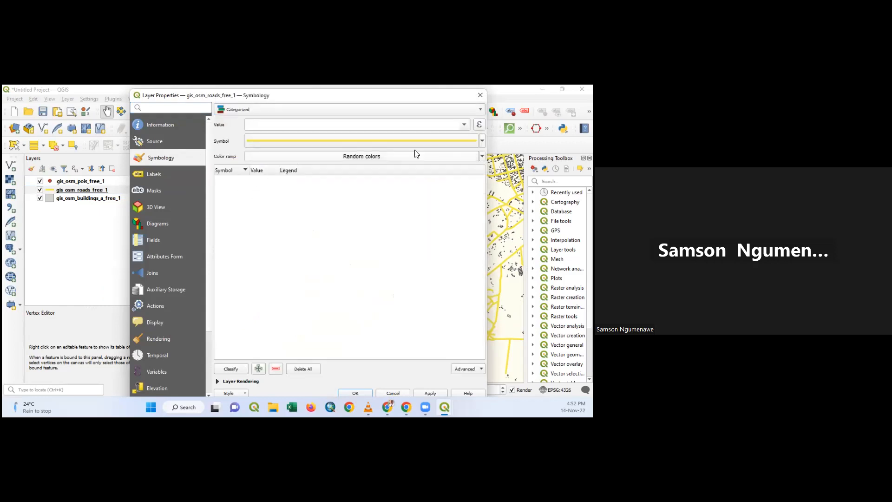
Classify the roads by the fclass field with random colors.
left_click(447, 125)
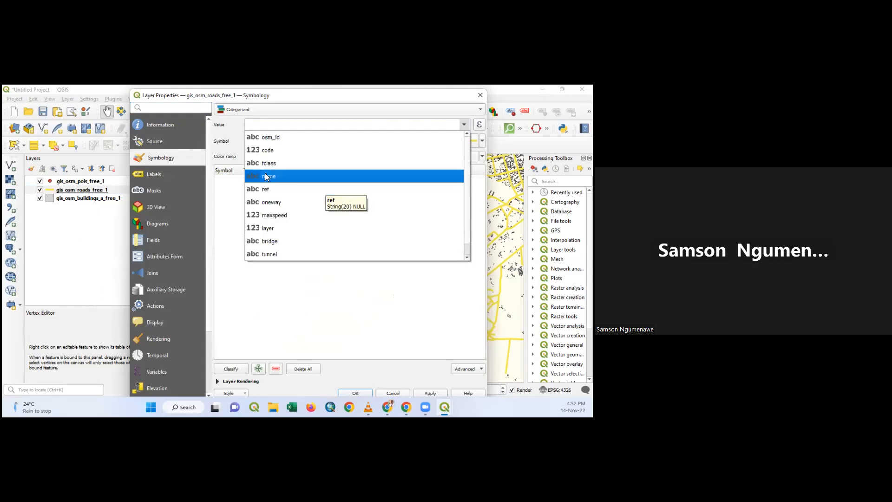
left_click(270, 166)
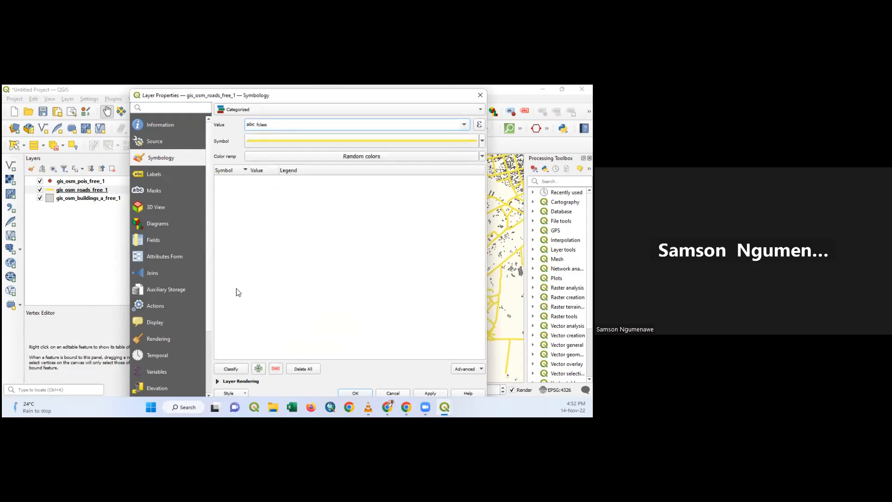
left_click(236, 370)
scroll(274, 263, "down", 1)
scroll(259, 283, "up", 1)
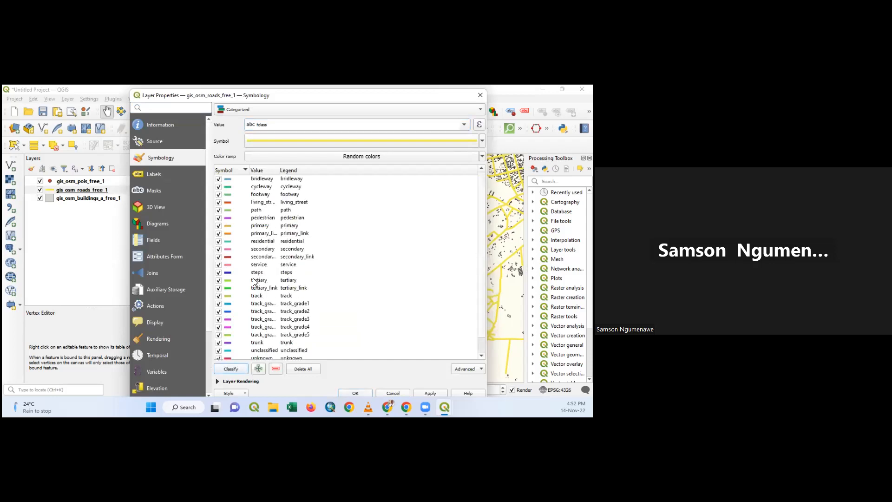
Widen the Value and Symbol columns of the category list, review the road classes, and apply the categorized style.
left_click_drag(279, 170, 341, 175)
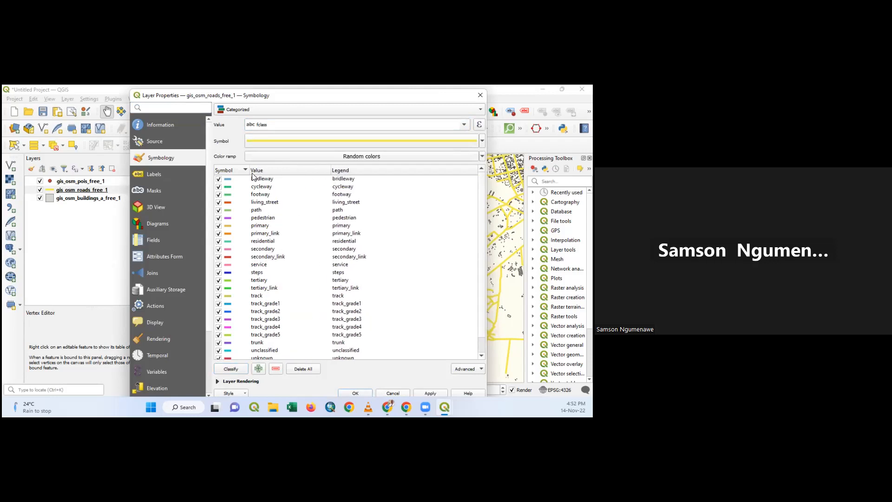
left_click_drag(249, 170, 268, 170)
scroll(300, 260, "down", 1)
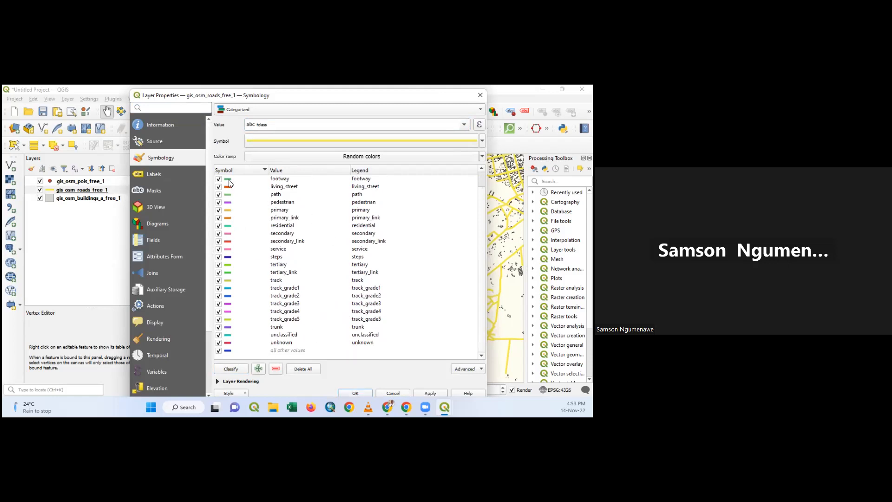
scroll(229, 184, "up", 1)
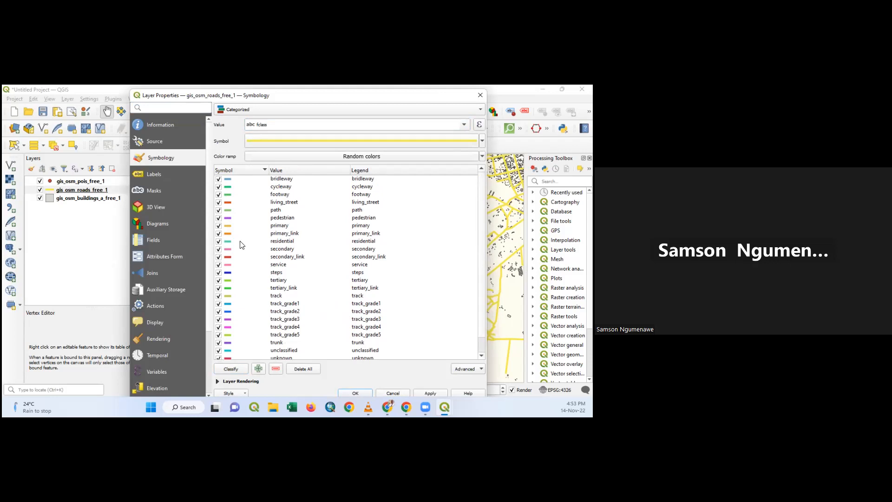
left_click(354, 393)
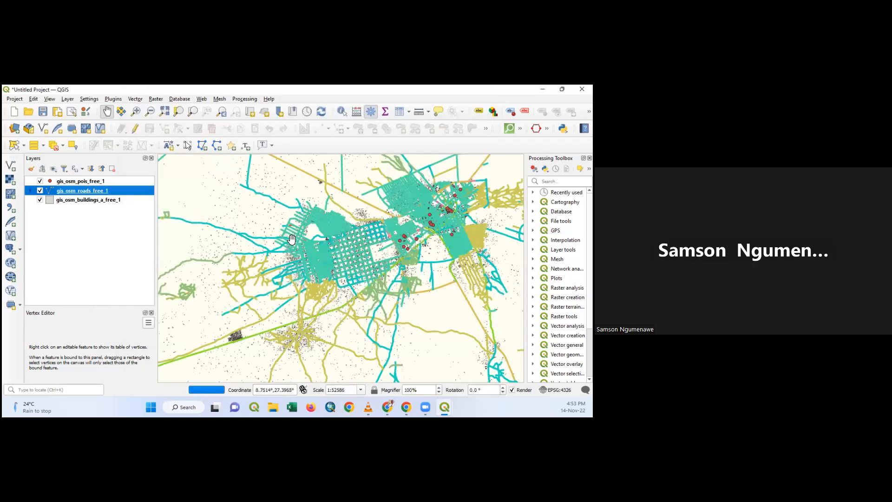
Expand the legend of gis_osm_roads_free_1 and examine the categorized road classes across the town on the map.
scroll(291, 239, "up", 2)
left_click_drag(289, 179, 323, 254)
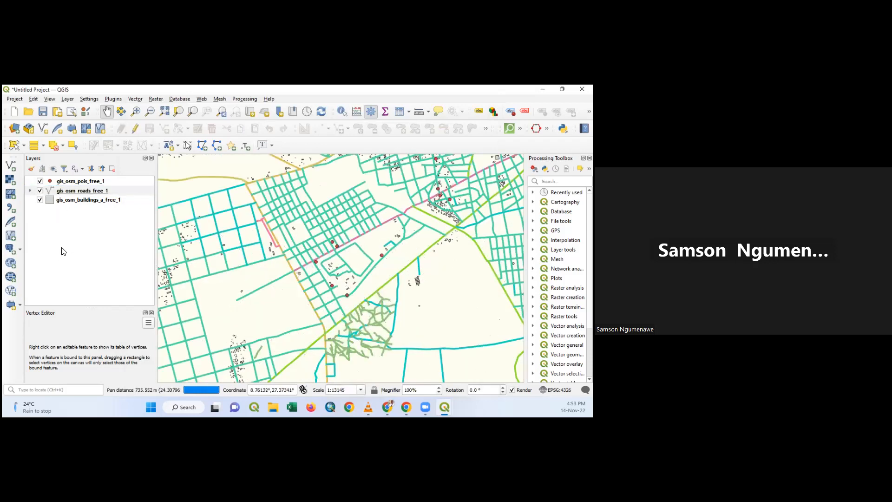
left_click(30, 191)
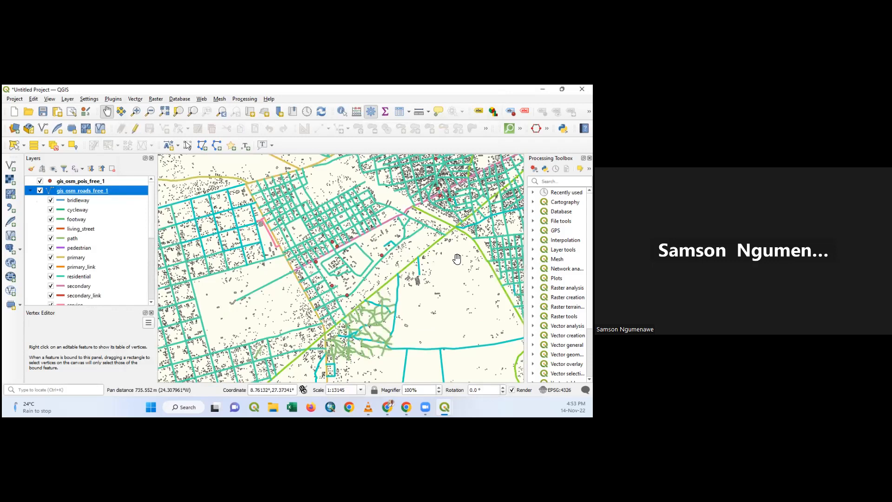
scroll(342, 241, "down", 2)
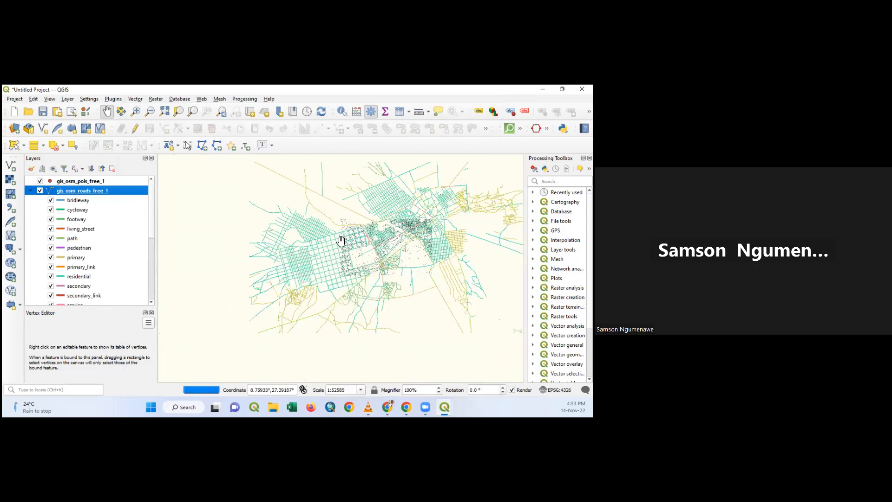
left_click_drag(350, 248, 327, 253)
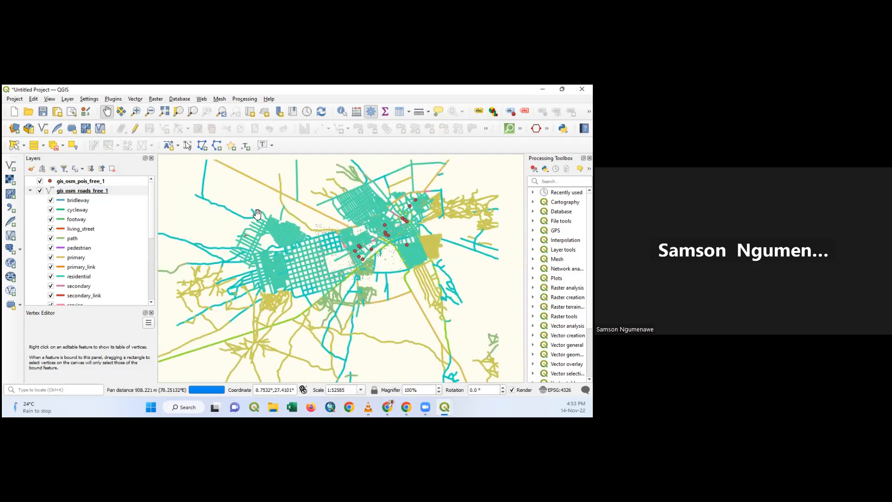
left_click_drag(388, 231, 302, 248)
scroll(303, 249, "up", 1)
scroll(382, 267, "up", 1)
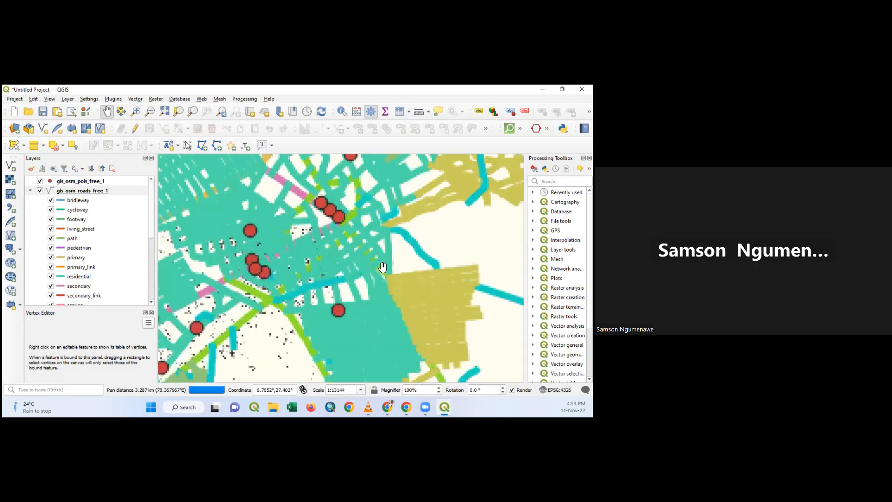
scroll(383, 267, "down", 1)
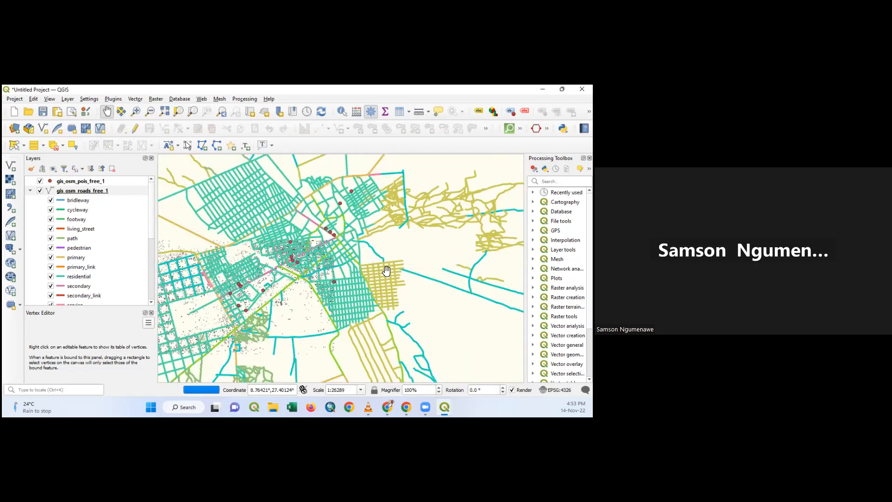
Examine the categorized roads together with the buildings and points of interest around the town centre.
left_click_drag(320, 233, 372, 256)
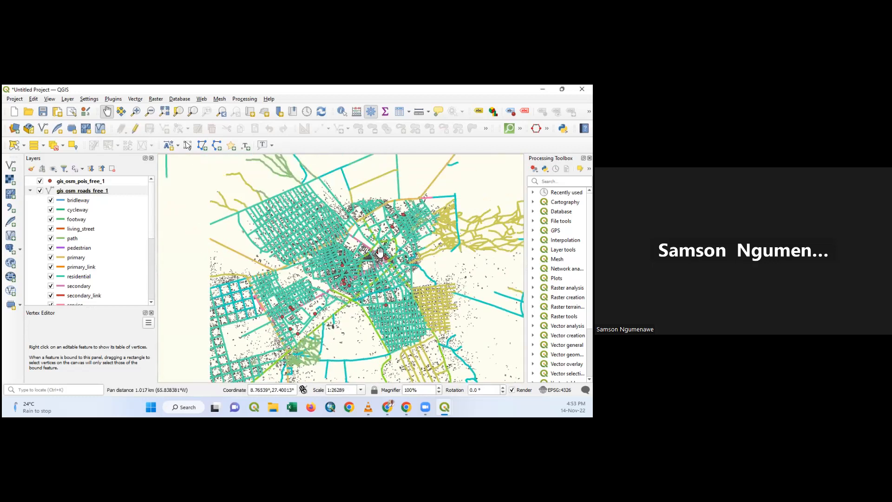
scroll(372, 256, "up", 1)
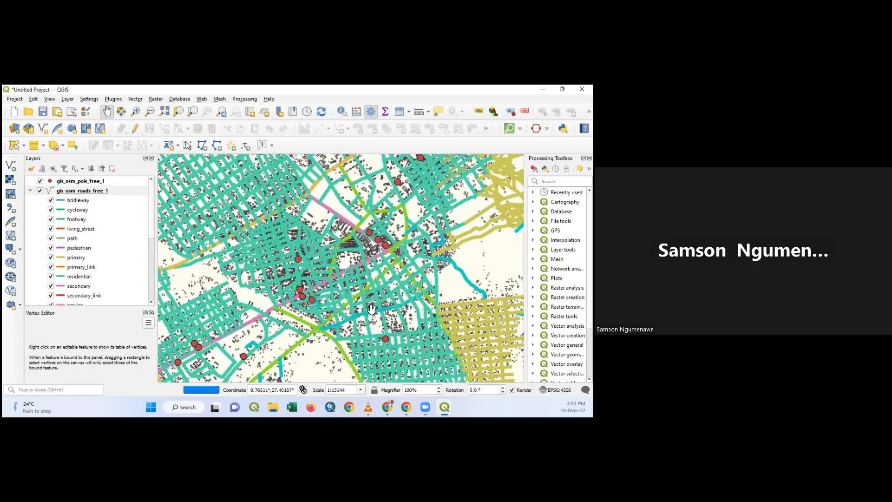
scroll(316, 239, "down", 1)
left_click_drag(334, 251, 306, 290)
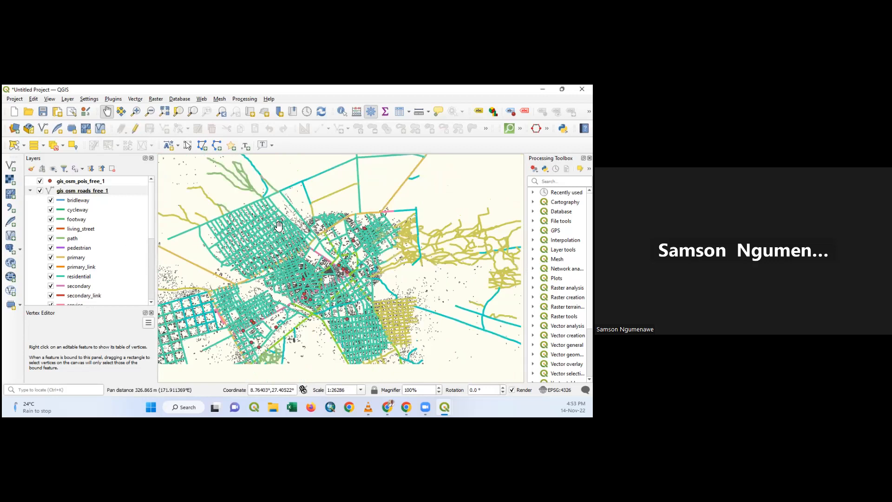
scroll(331, 258, "up", 1)
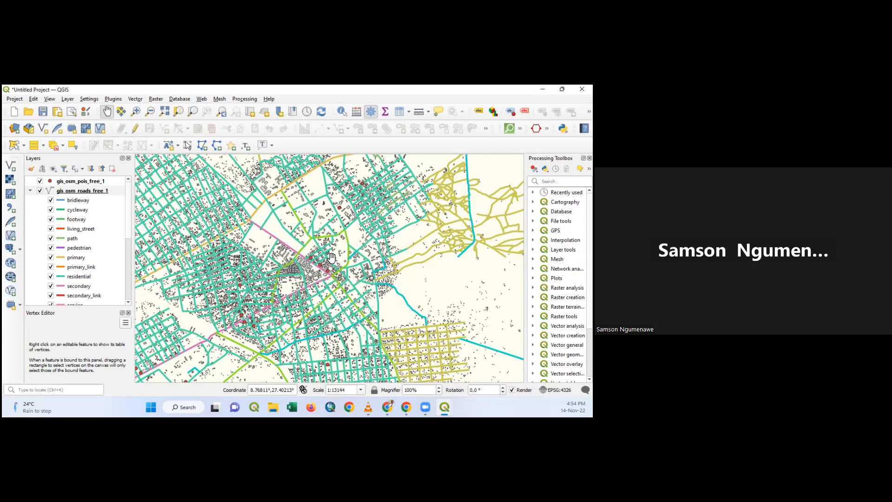
Open the plugin manager, look through the list of all available plugins, and close it.
left_click(111, 99)
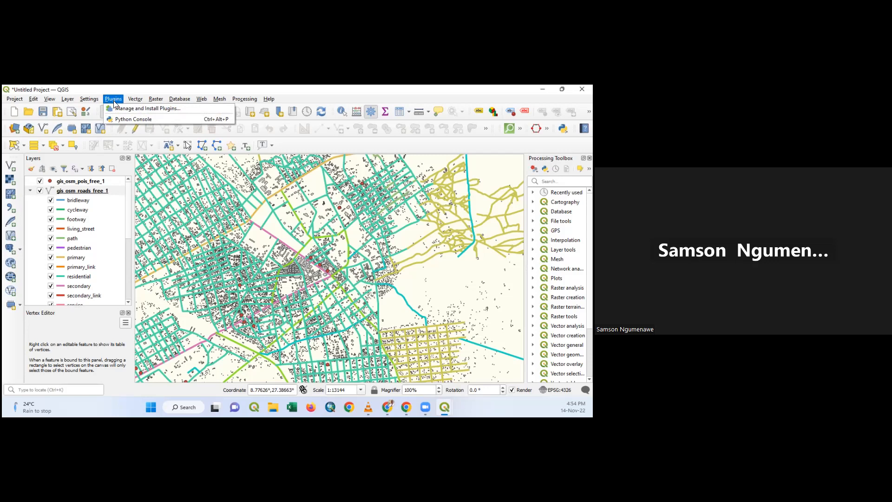
left_click(174, 111)
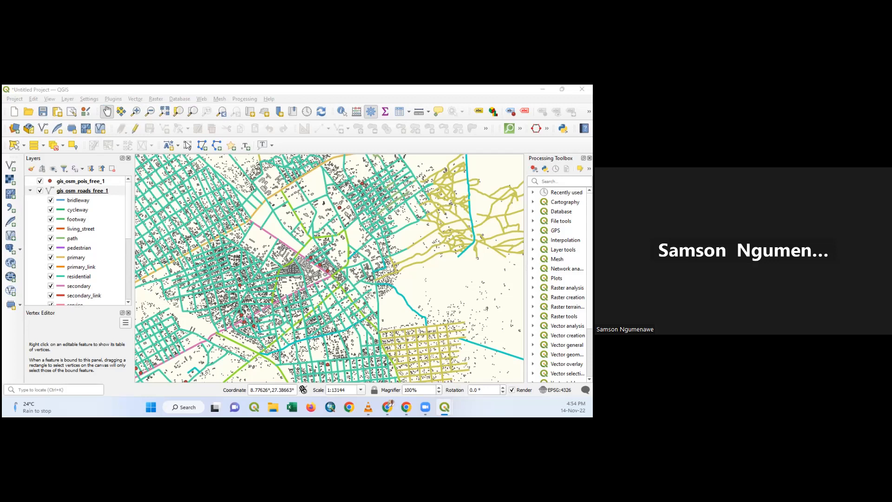
left_click_drag(233, 145, 228, 136)
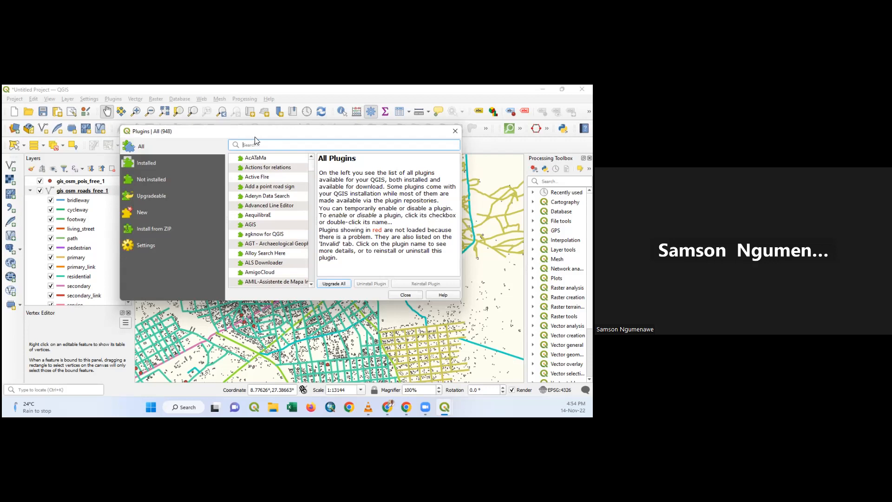
left_click_drag(310, 170, 311, 241)
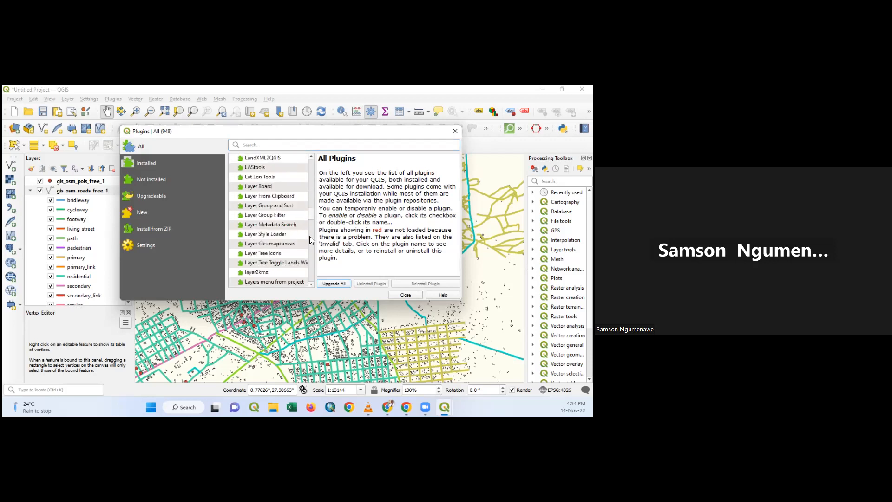
scroll(250, 231, "down", 20)
scroll(250, 231, "up", 15)
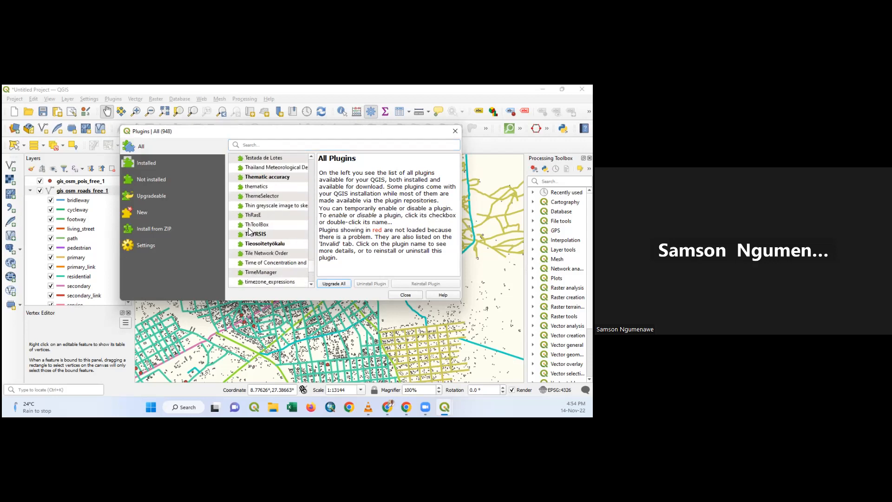
scroll(249, 229, "up", 18)
left_click_drag(311, 263, 314, 160)
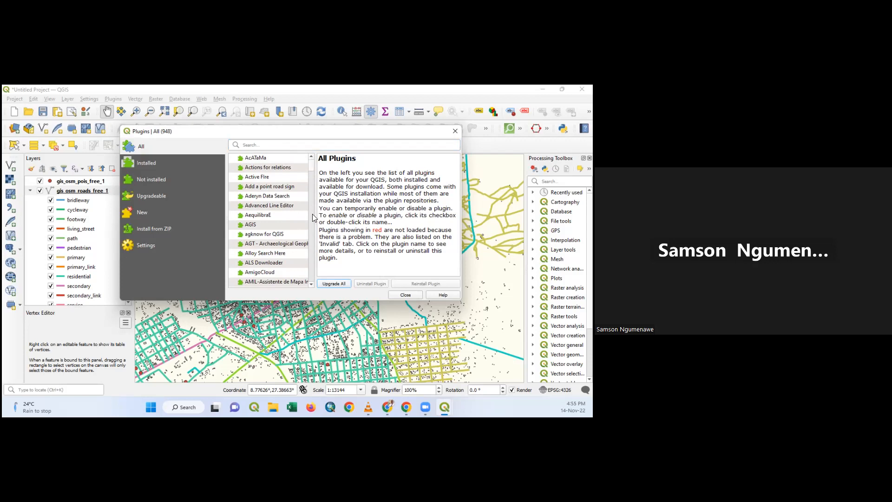
left_click(455, 131)
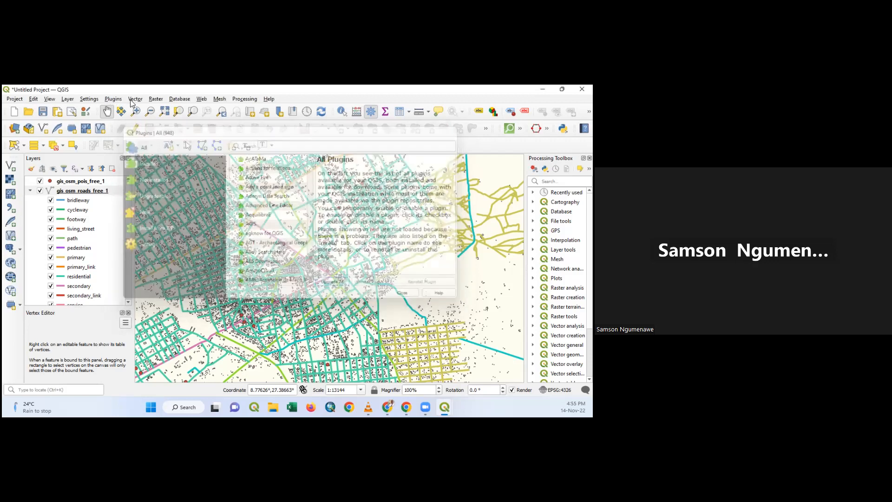
Reopen the plugin manager, make its window taller, and search all plugins for "Quickma".
left_click(116, 100)
left_click(127, 110)
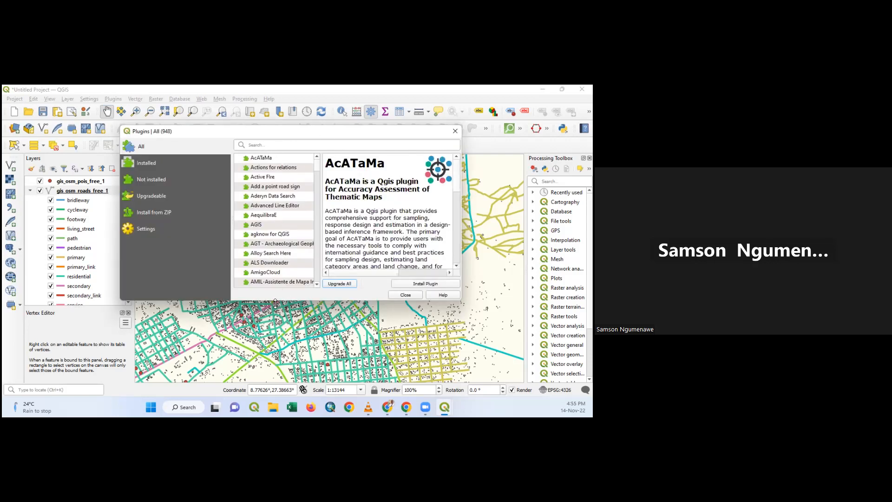
left_click_drag(276, 302, 275, 354)
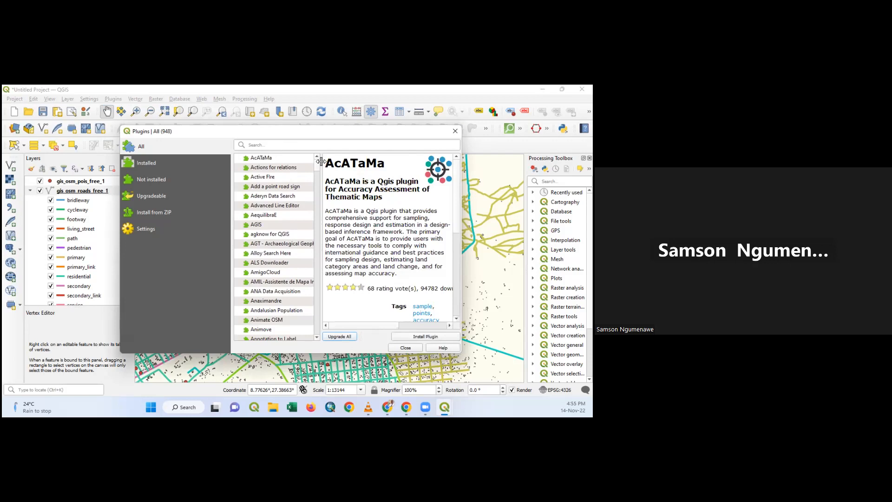
left_click(272, 145)
type("Quick")
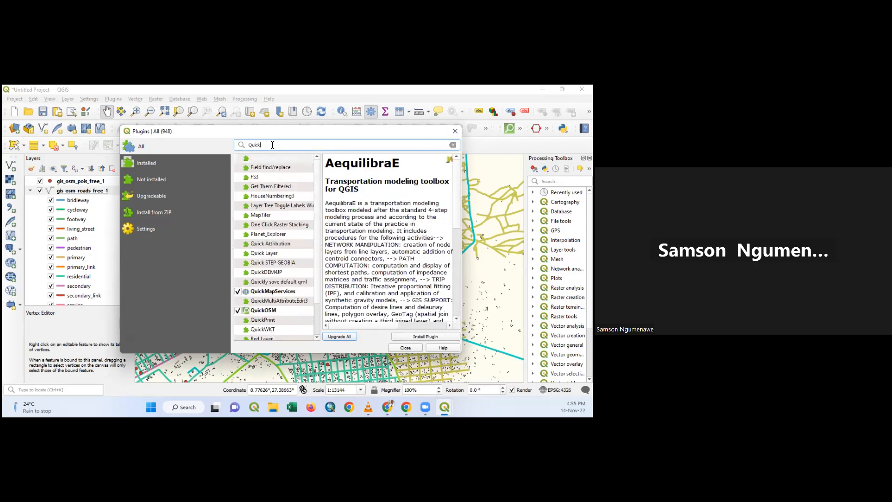
type("ma")
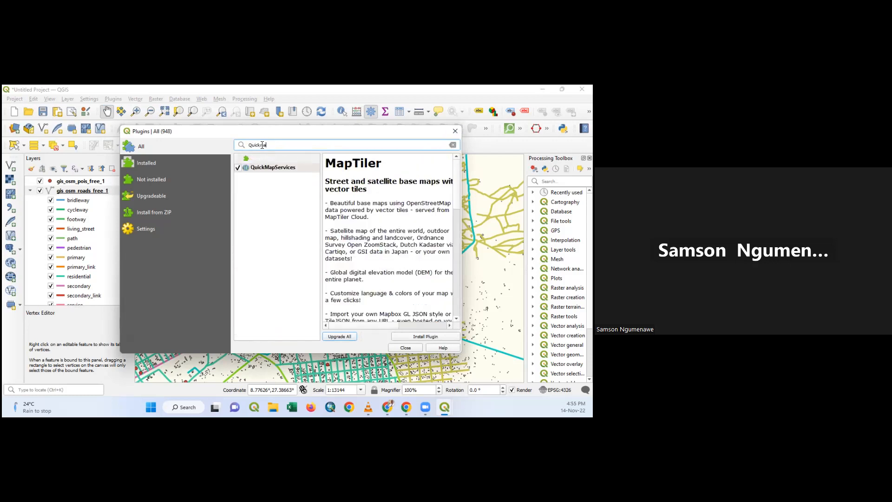
Upgrade the QuickMapServices plugin and close the plugin manager.
left_click(288, 168)
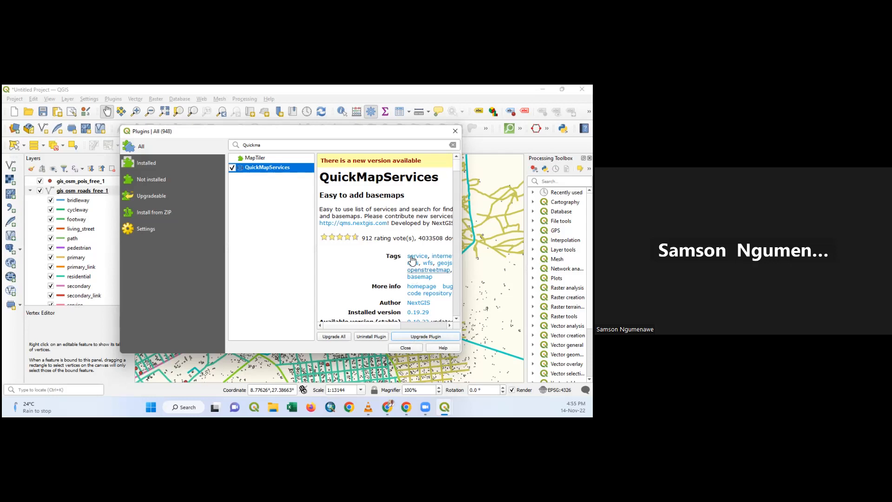
left_click(428, 337)
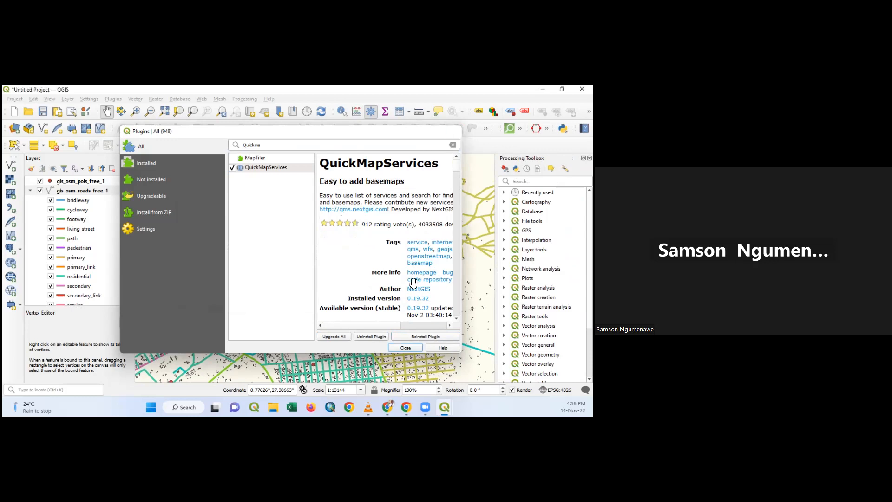
key("Escape")
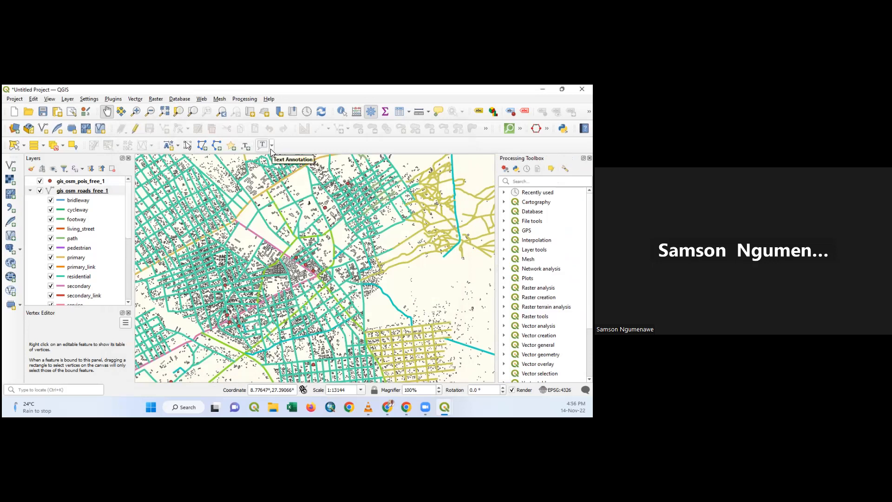
Download the contributed pack of additional services in the QuickMapServices settings and save the settings.
left_click(202, 99)
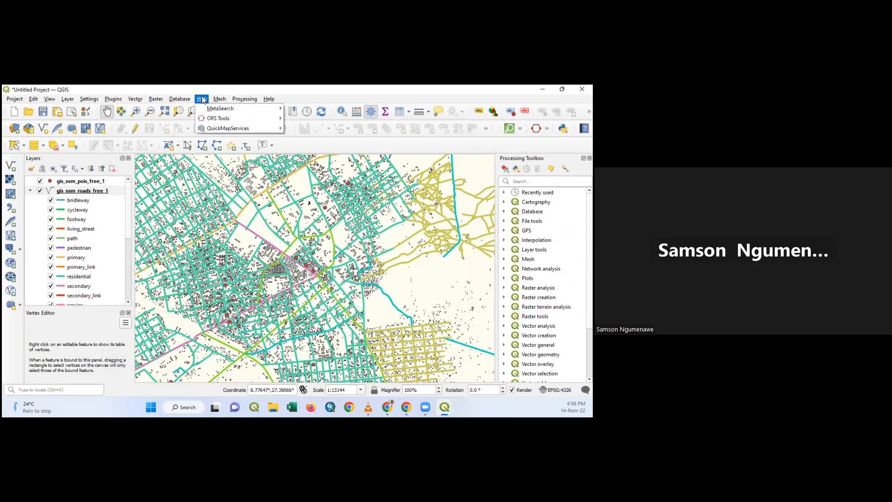
mouse_move(215, 130)
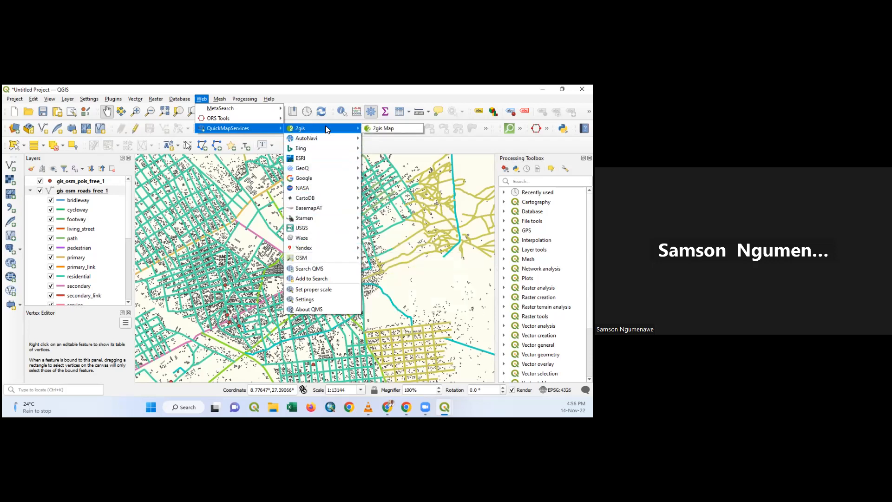
left_click(306, 300)
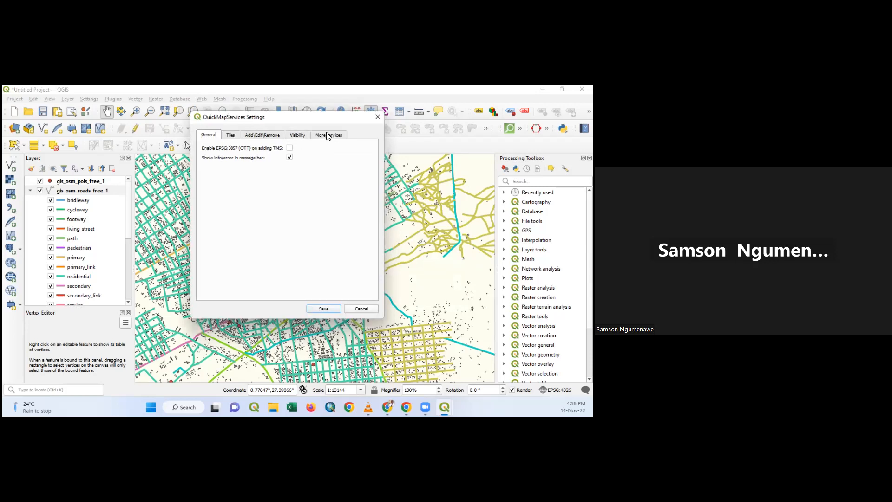
left_click(328, 135)
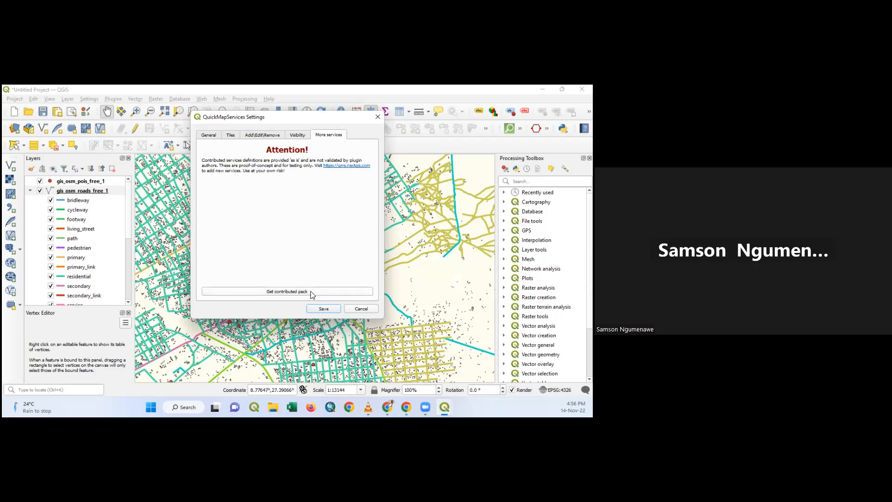
left_click(286, 291)
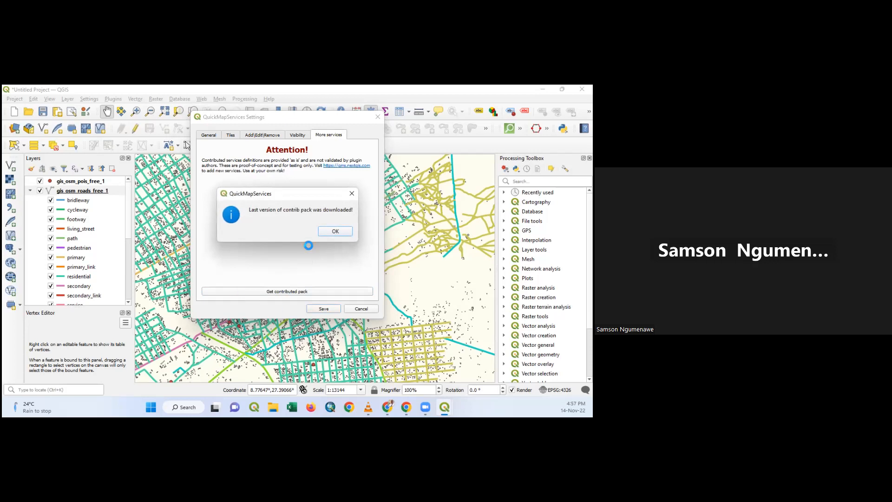
left_click(336, 230)
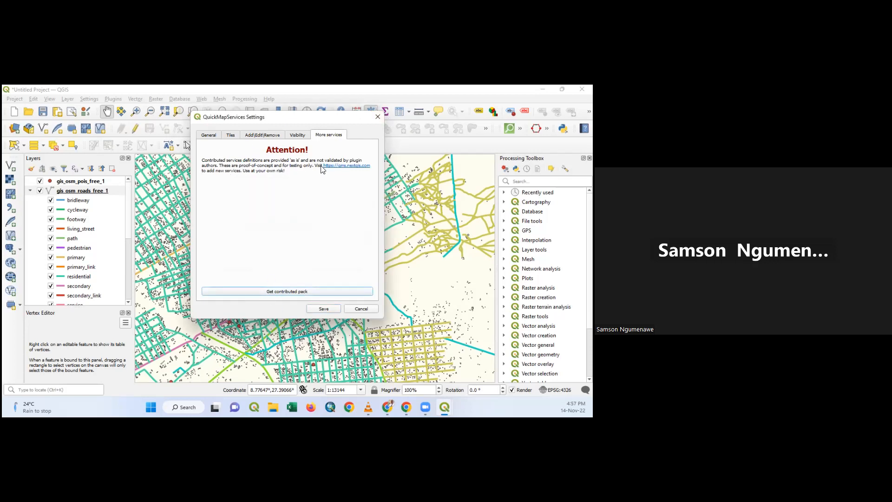
left_click(324, 309)
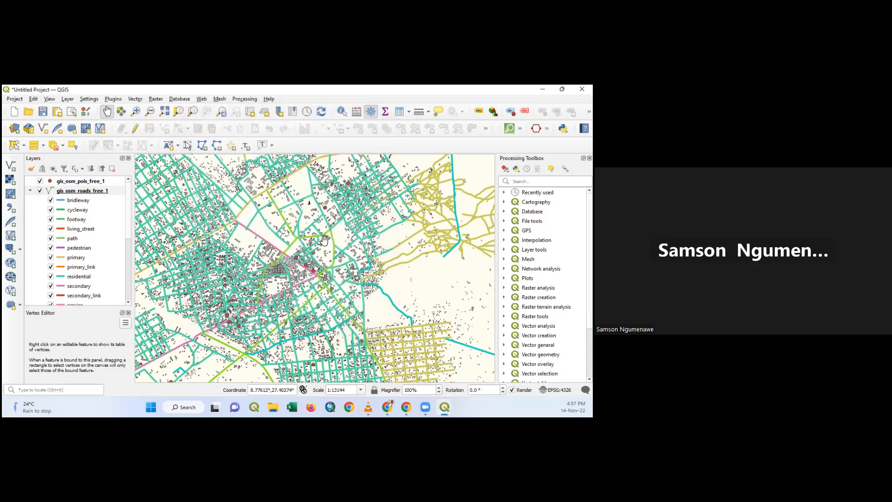
Review the QuickMapServices basemap providers and add an OSM basemap to the project.
left_click(201, 99)
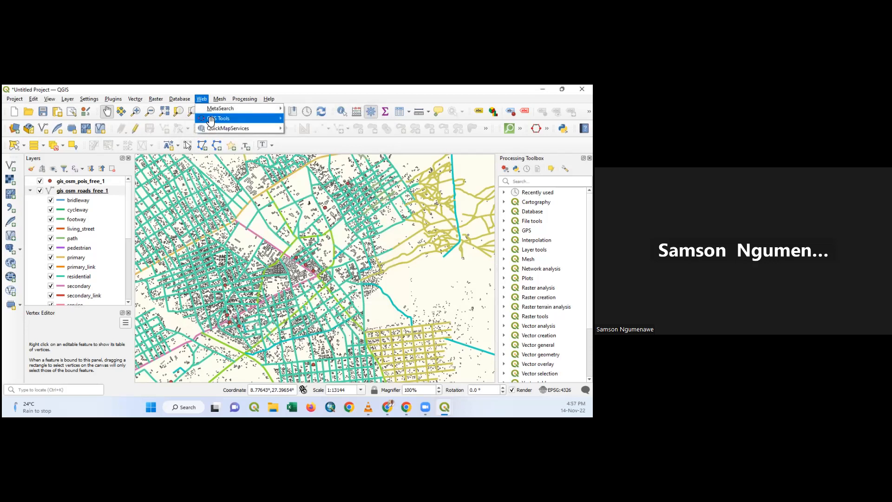
mouse_move(211, 126)
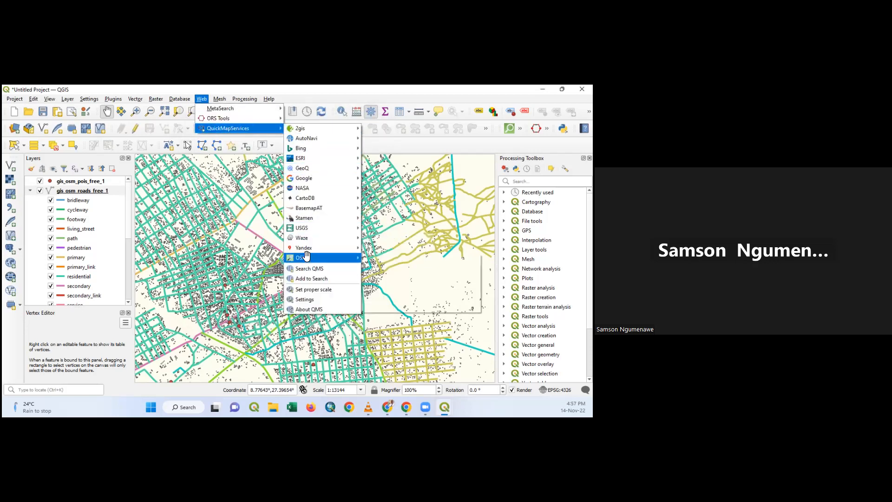
mouse_move(310, 148)
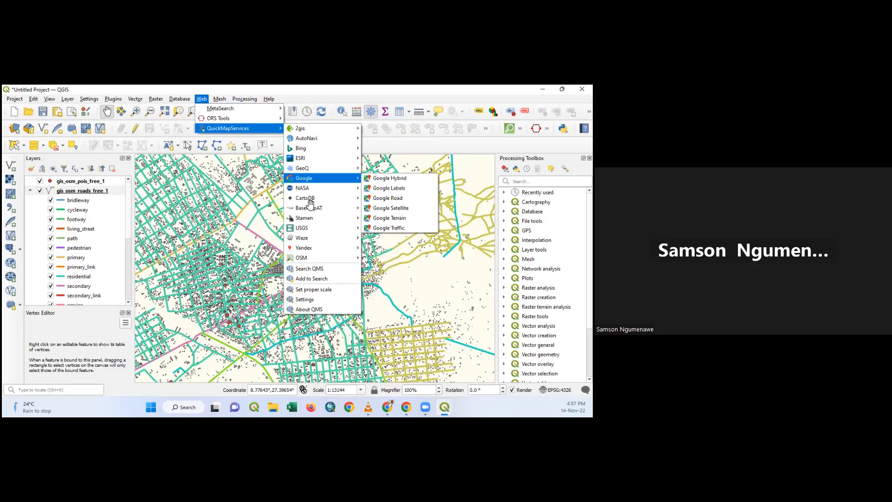
mouse_move(310, 255)
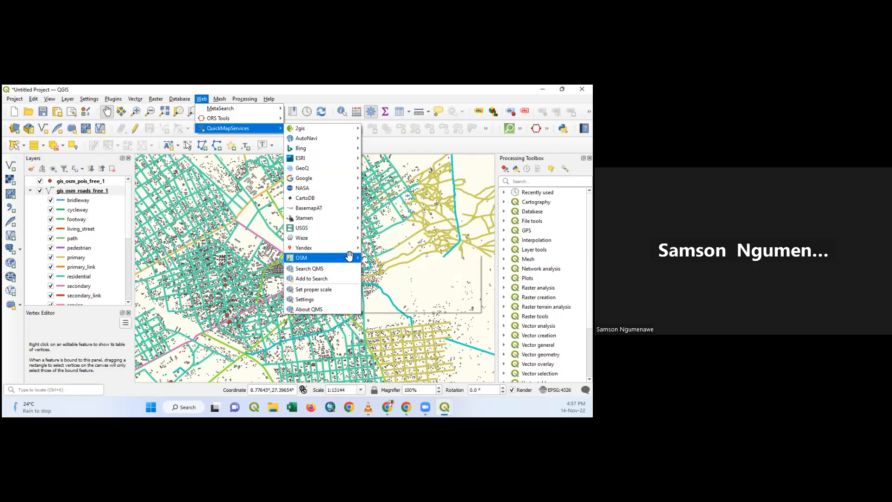
left_click(390, 258)
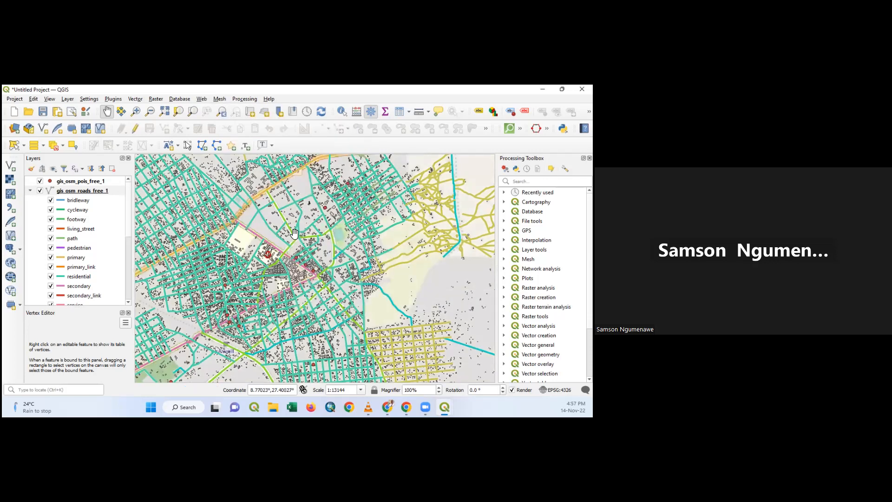
Hide the gis_osm_roads_free_1 layer and examine the OSM basemap beneath the buildings and points of interest.
scroll(295, 232, "up", 1)
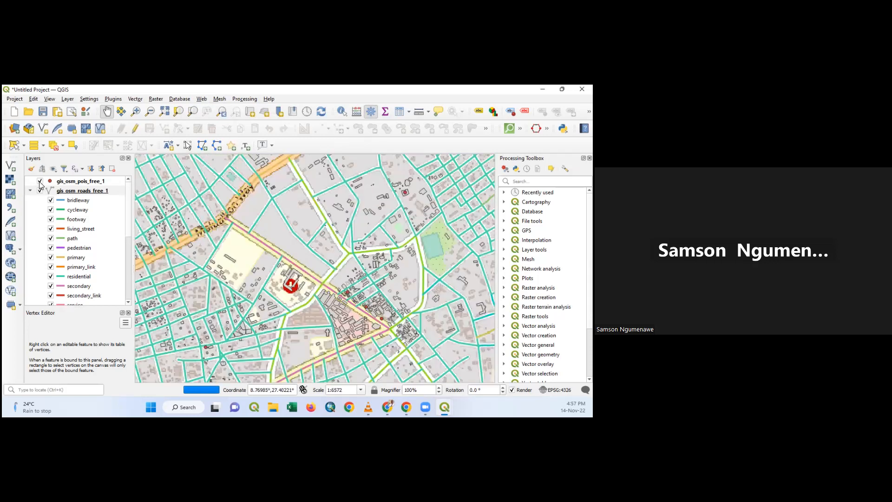
scroll(363, 267, "down", 1)
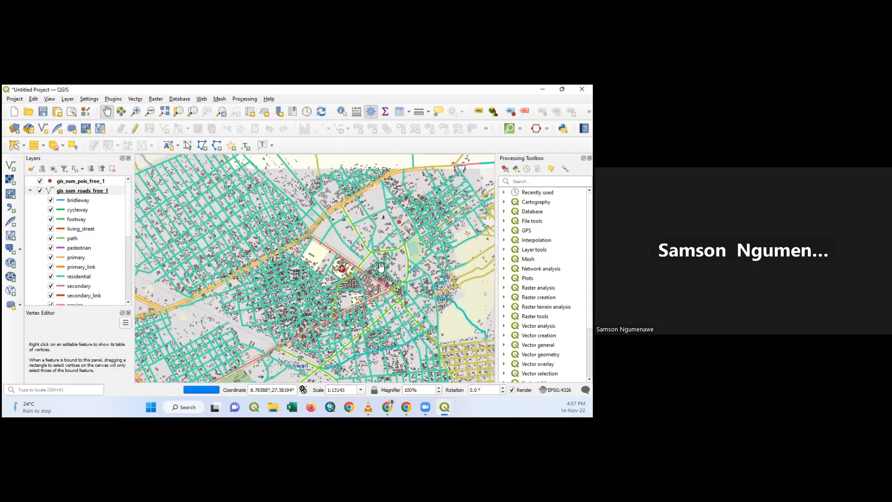
key("space")
scroll(324, 223, "down", 3)
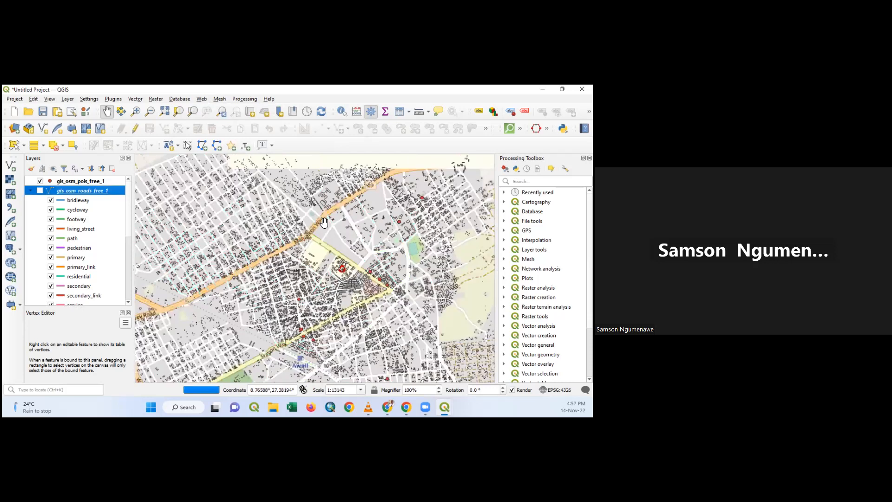
scroll(367, 232, "up", 2)
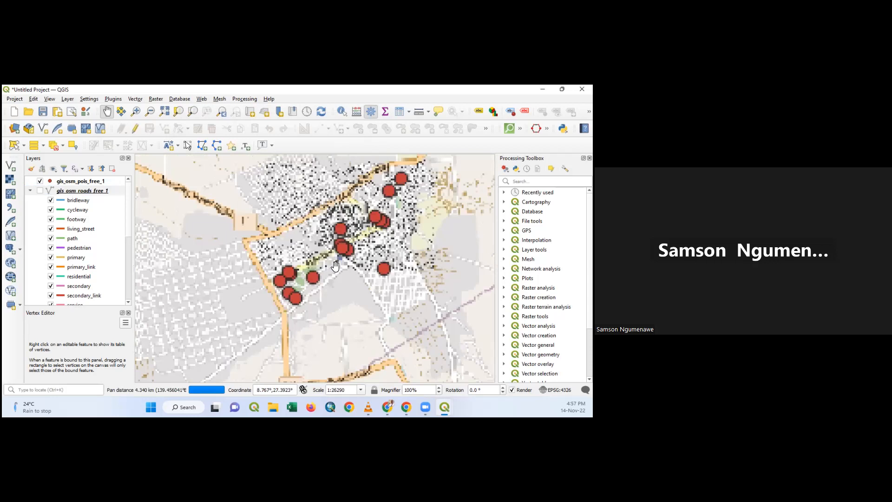
scroll(333, 260, "down", 1)
left_click_drag(344, 236, 305, 266)
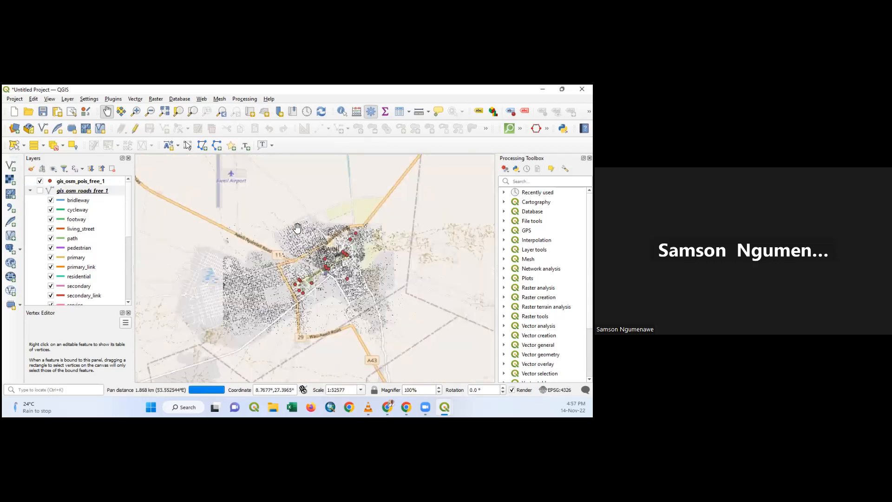
Add the Google Hybrid basemap to the project from the QuickMapServices providers.
scroll(324, 220, "up", 2)
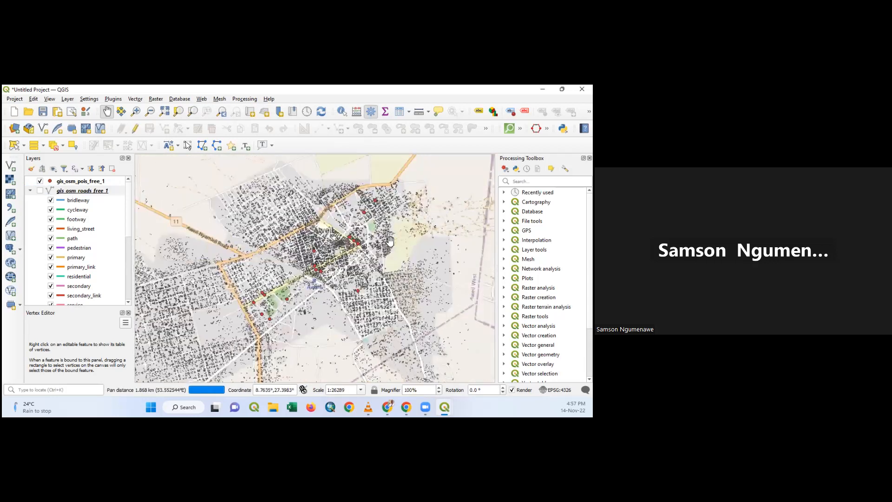
left_click(202, 100)
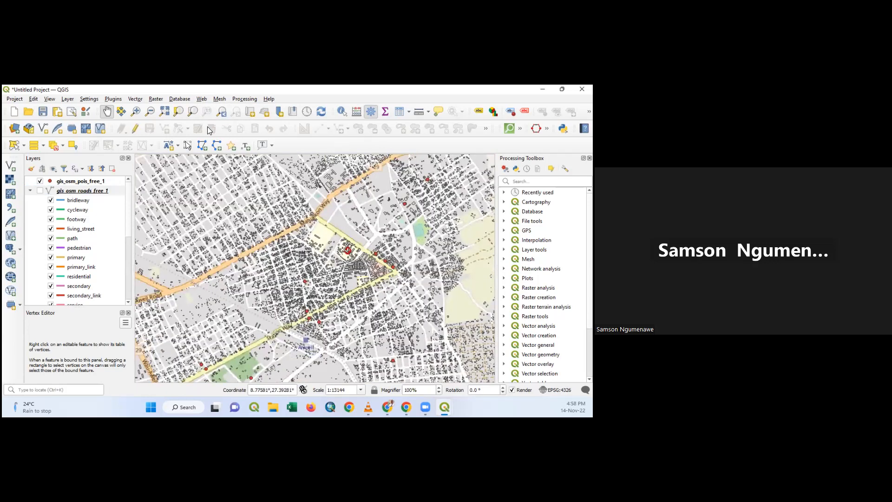
mouse_move(242, 128)
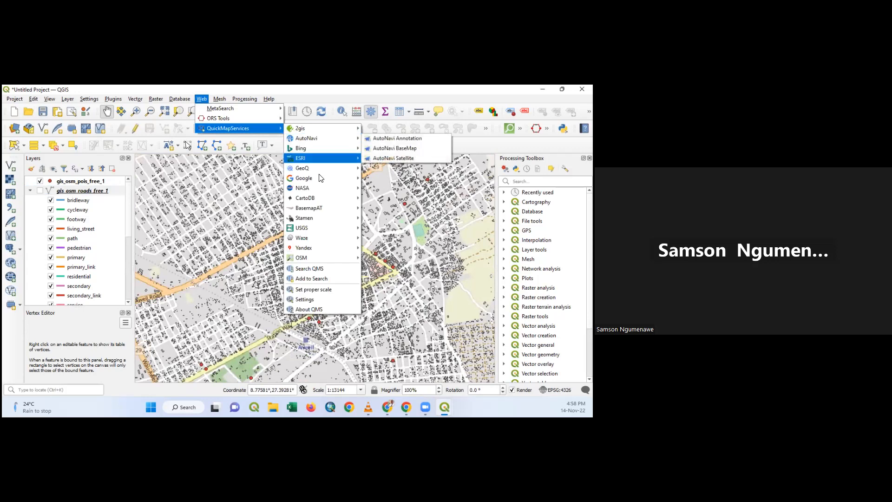
mouse_move(325, 178)
left_click(389, 179)
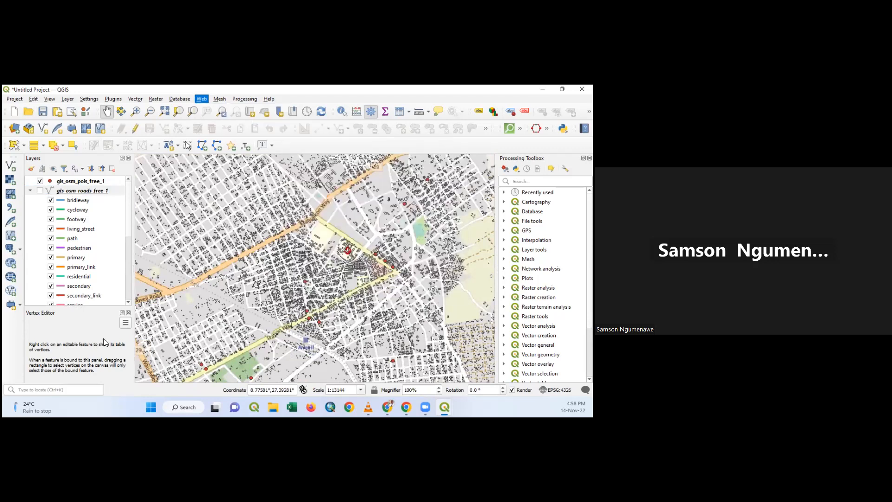
Hide the gis_osm_buildings_a_free_1 and OSM Standard layers and examine the Google Hybrid imagery around Aweil.
left_click_drag(127, 201, 126, 304)
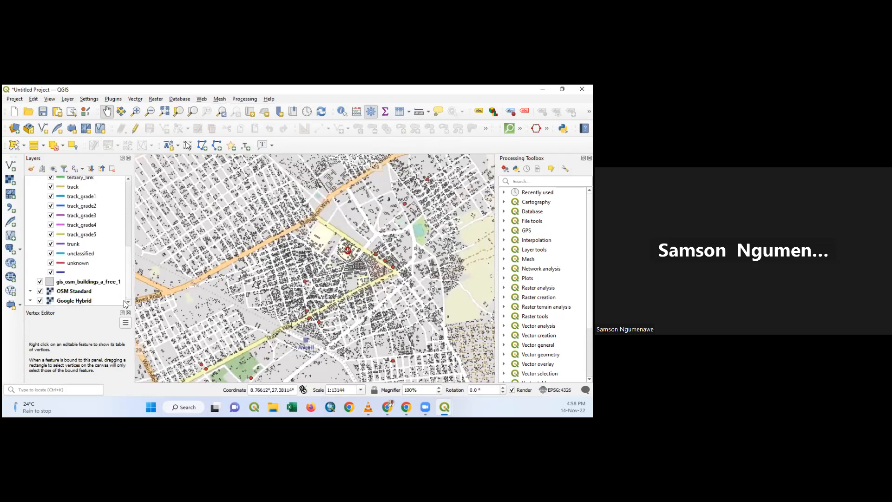
left_click(40, 282)
left_click(40, 291)
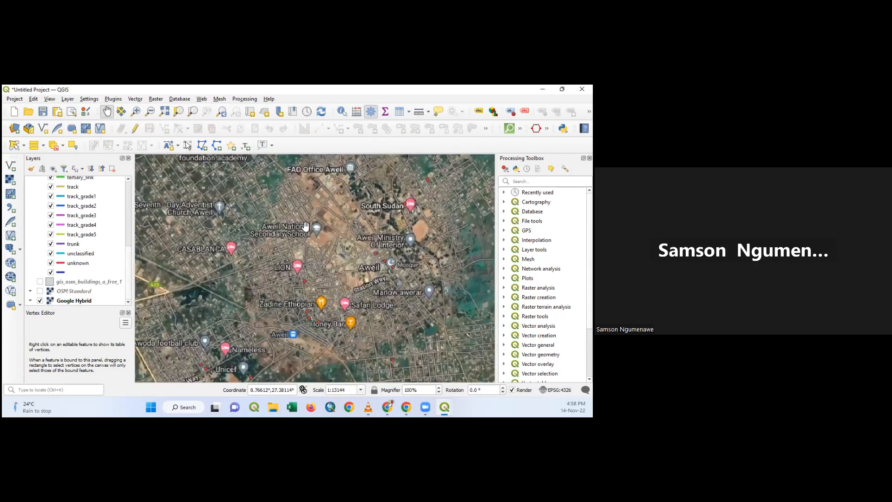
scroll(358, 213, "up", 2)
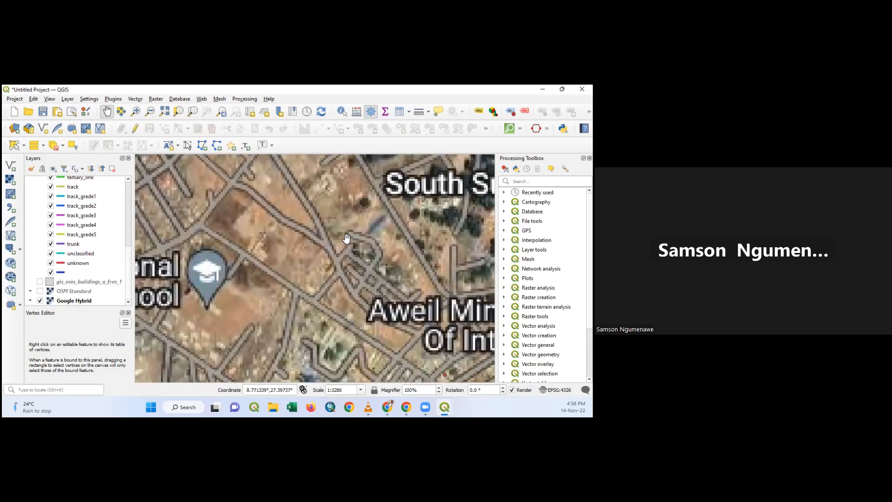
scroll(346, 241, "down", 1)
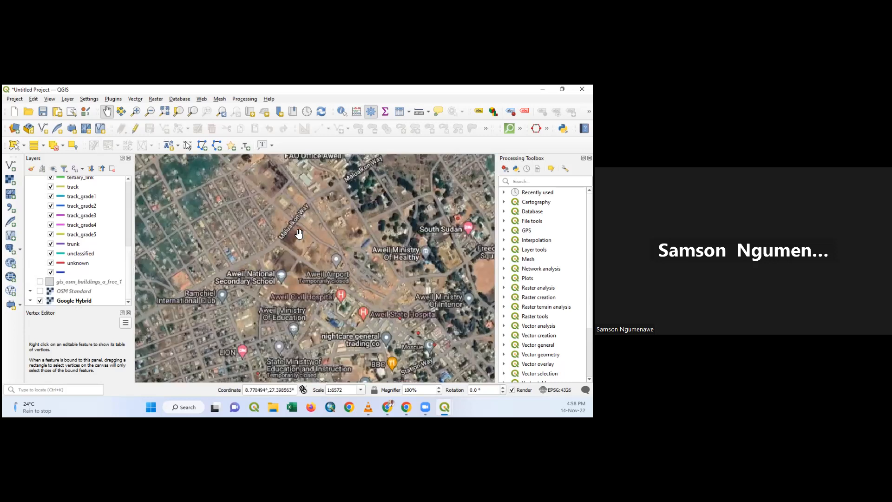
scroll(332, 242, "down", 1)
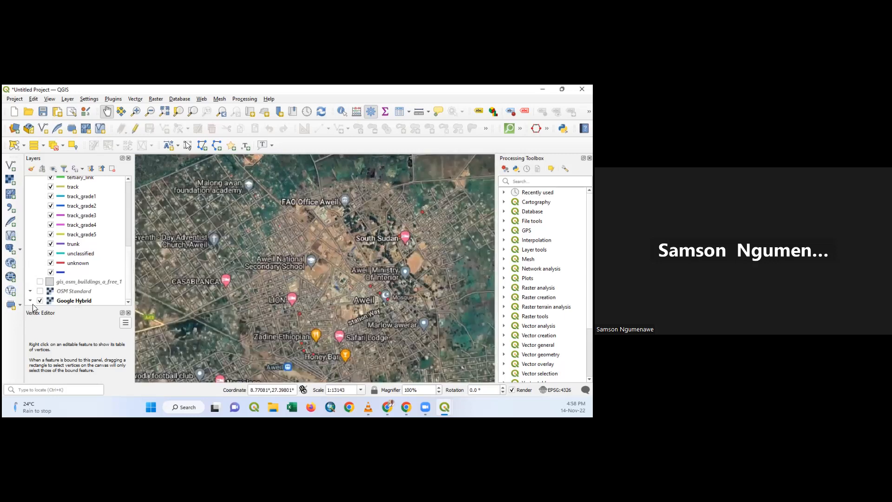
Swap the visible basemap from Google Hybrid to OSM Standard and show the gis_osm_roads_free_1 layer again.
left_click(40, 301)
left_click(40, 291)
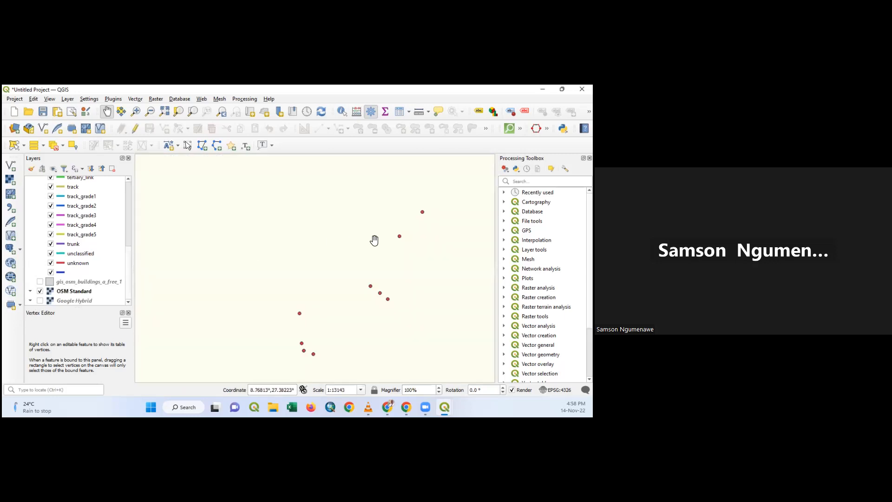
scroll(50, 255, "up", 8)
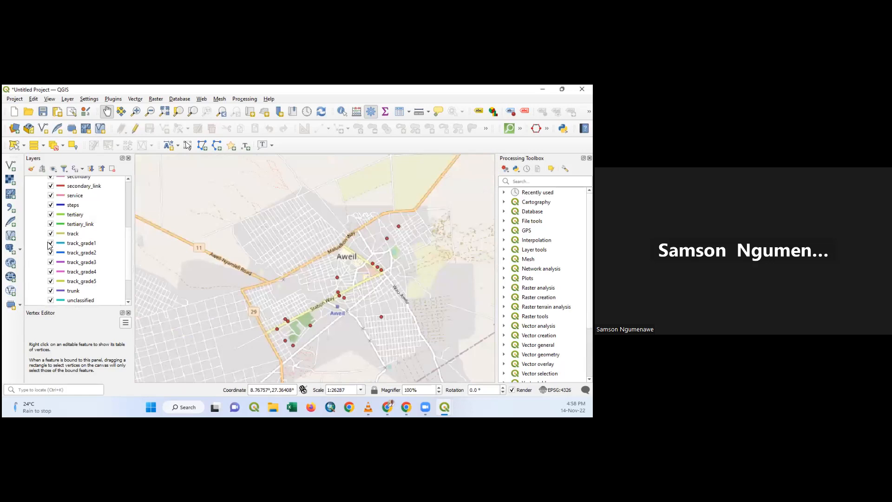
left_click(40, 190)
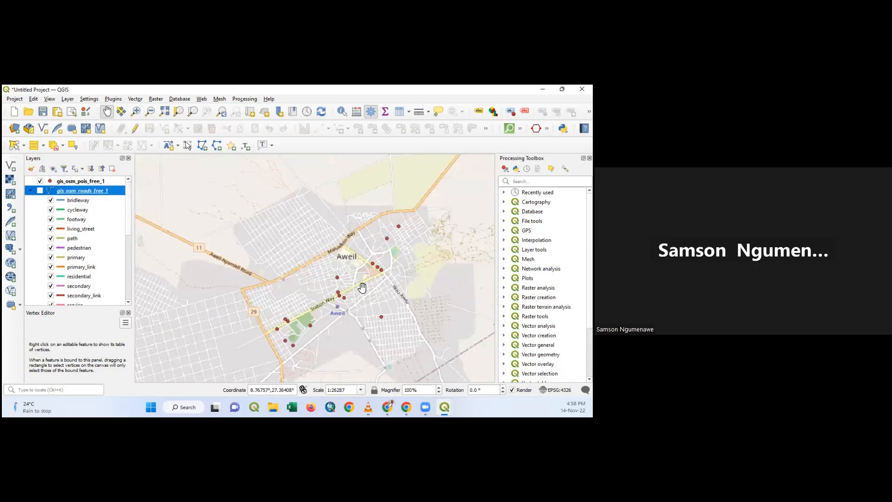
key("space")
Examine how the styled roads and points of interest line up with the OSM Standard basemap across Aweil.
scroll(421, 271, "up", 1)
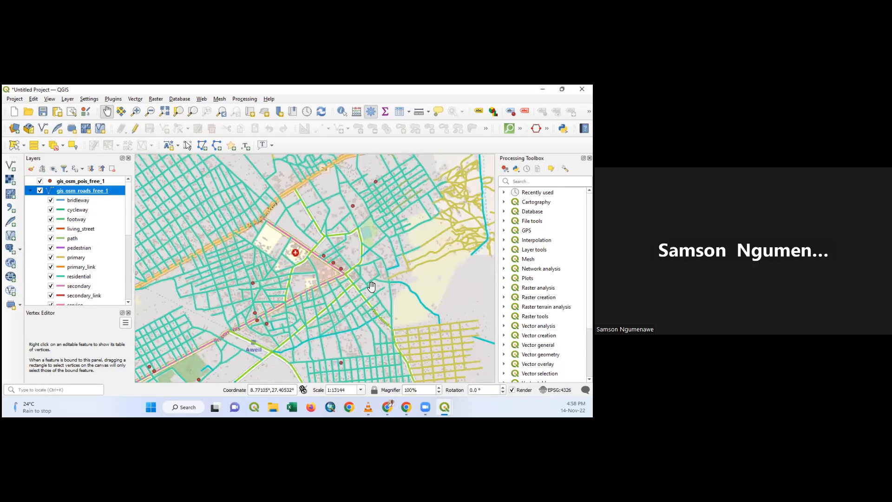
scroll(402, 309, "down", 1)
scroll(424, 317, "down", 1)
left_click_drag(387, 276, 349, 244)
scroll(350, 244, "up", 1)
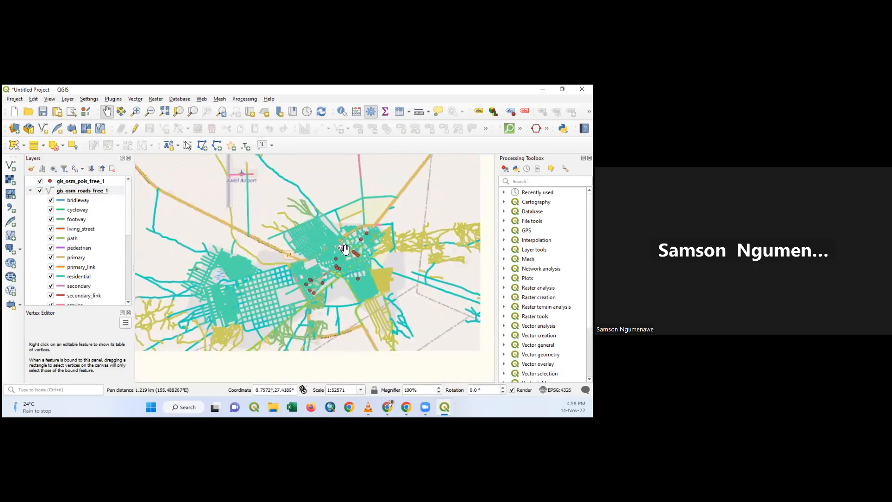
scroll(333, 255, "up", 1)
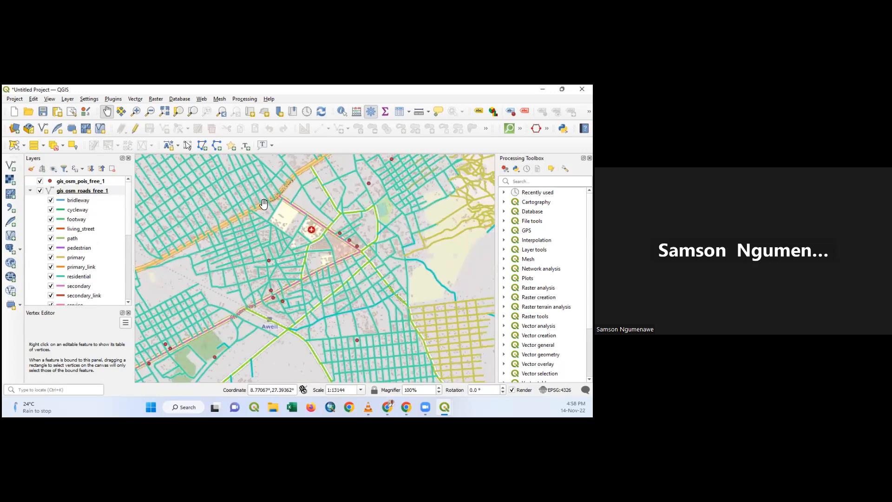
left_click_drag(284, 239, 287, 241)
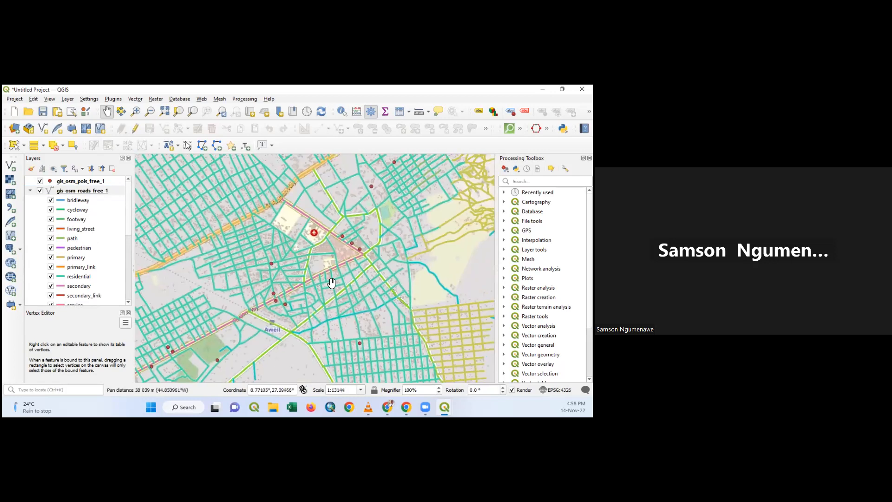
left_click_drag(356, 245, 362, 291)
scroll(292, 250, "up", 1)
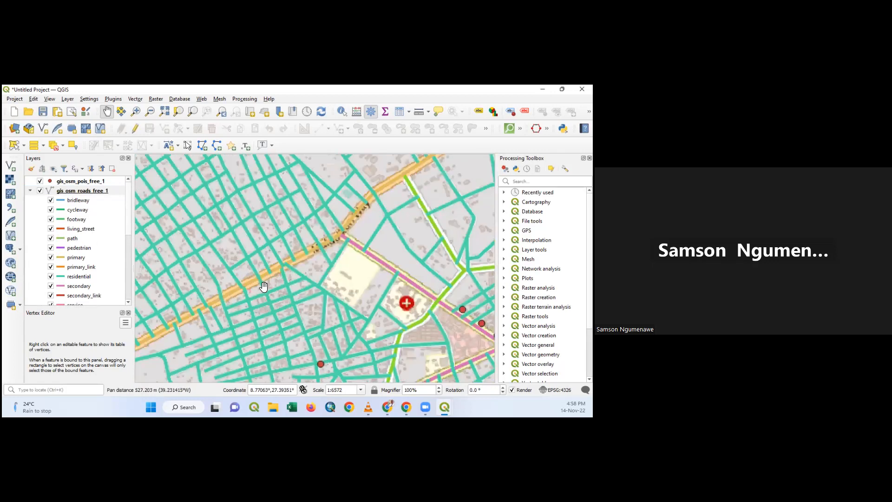
scroll(365, 289, "down", 1)
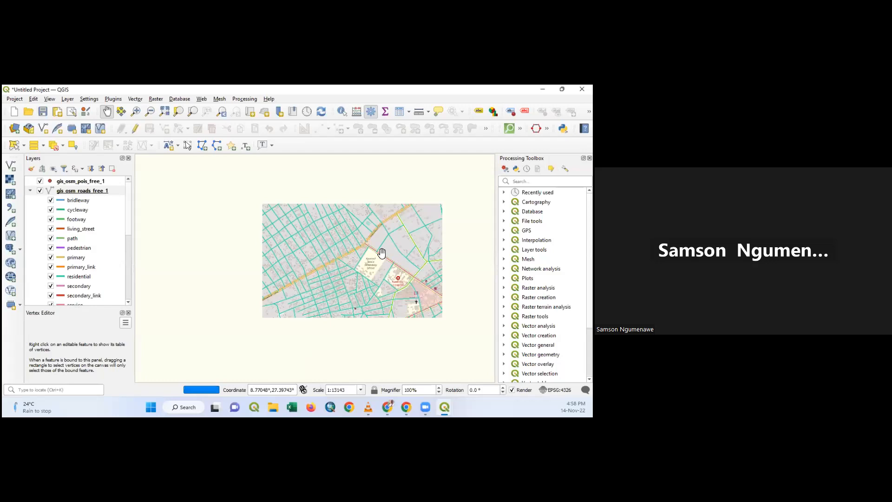
left_click_drag(403, 310, 344, 246)
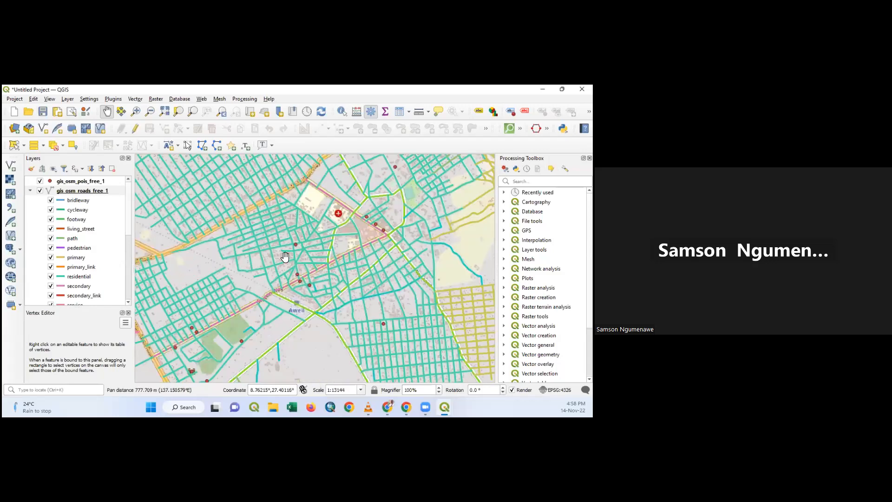
scroll(285, 256, "down", 1)
scroll(285, 257, "up", 1)
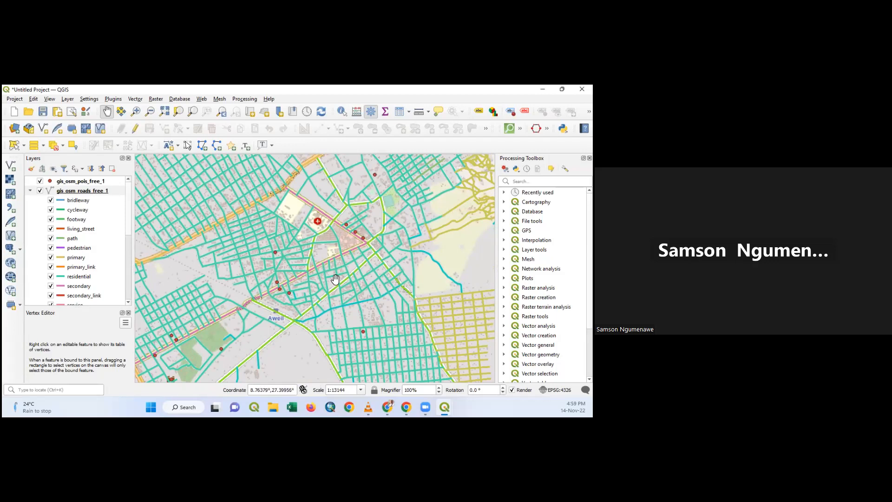
scroll(267, 244, "down", 1)
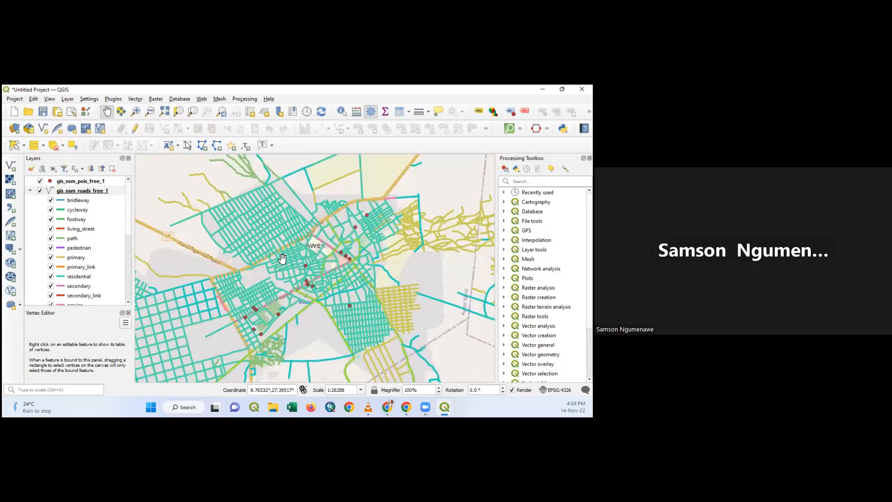
left_click_drag(282, 258, 265, 235)
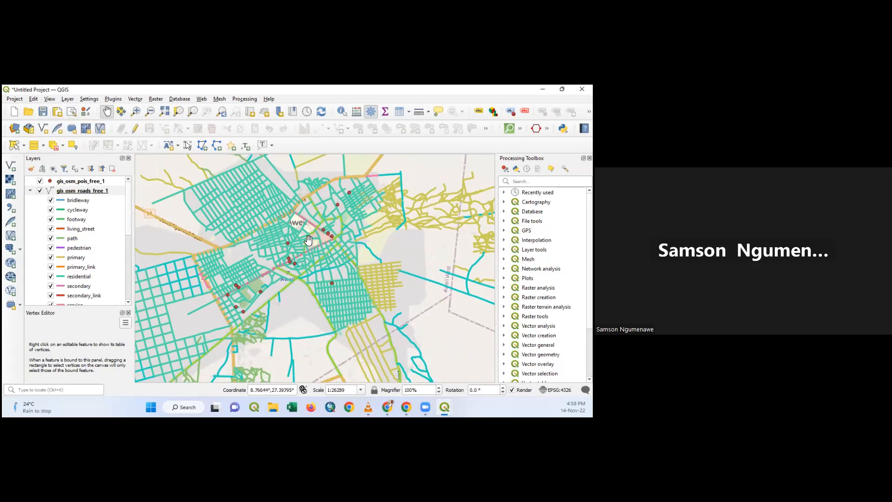
Create a new print layout titled "SSD Map".
left_click(58, 111)
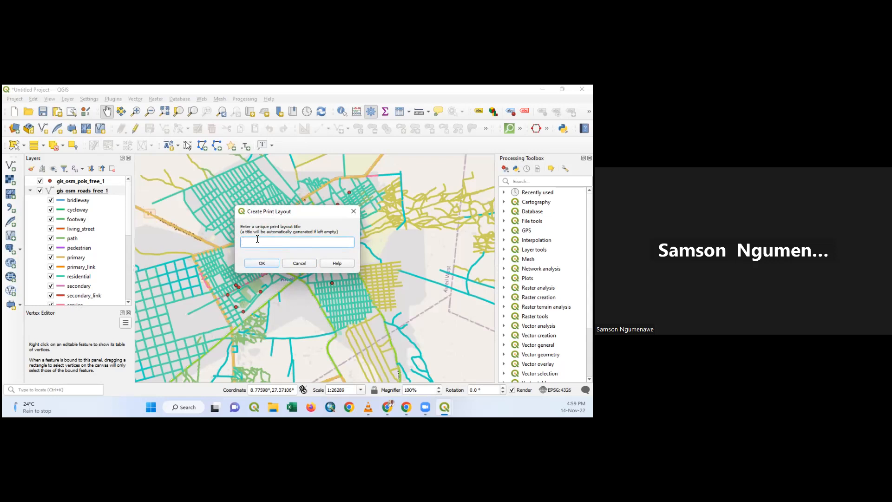
type("ss")
left_click(261, 263)
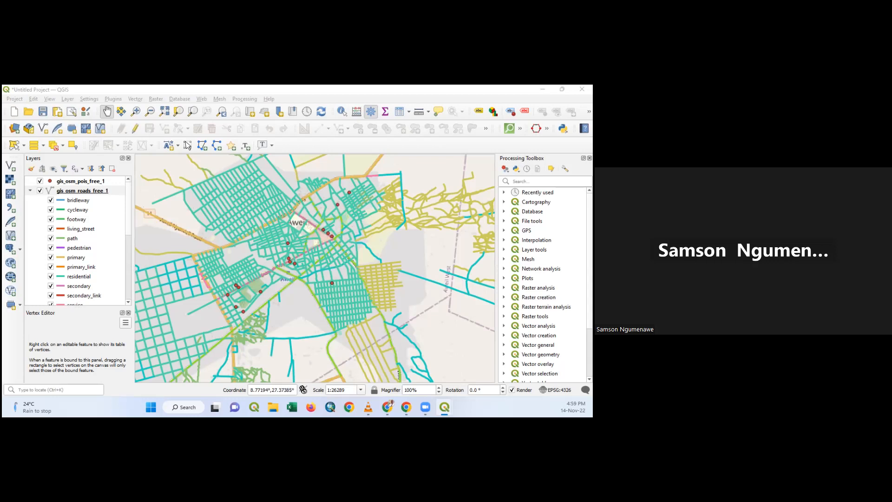
Maximize the SSD Map layout window and fit the blank page in view.
left_click_drag(305, 89, 592, 139)
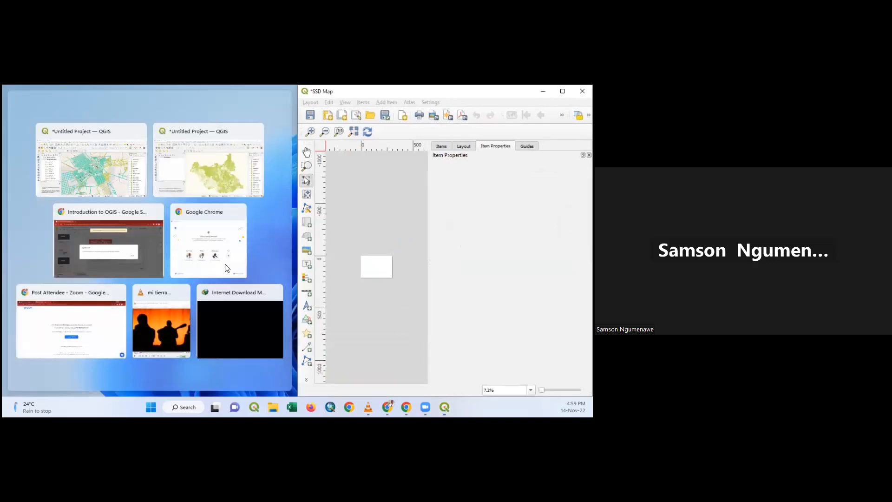
key("super+Up")
key("ctrl+0")
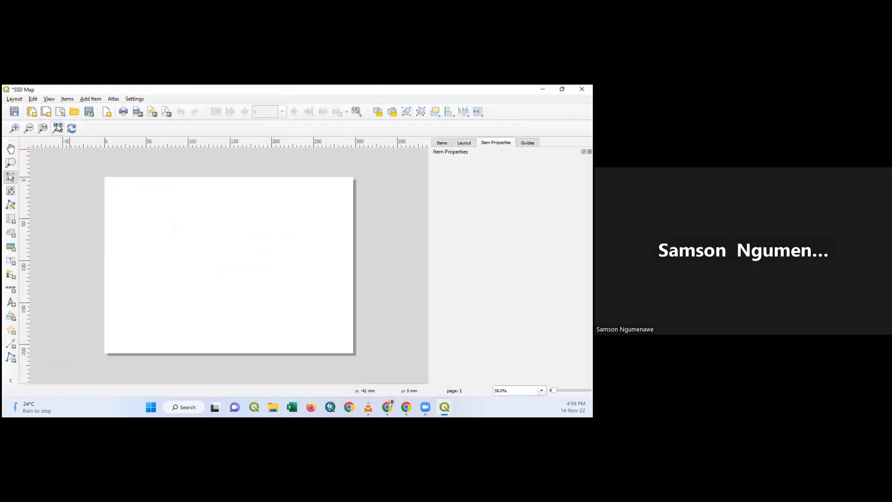
scroll(197, 213, "up", 1)
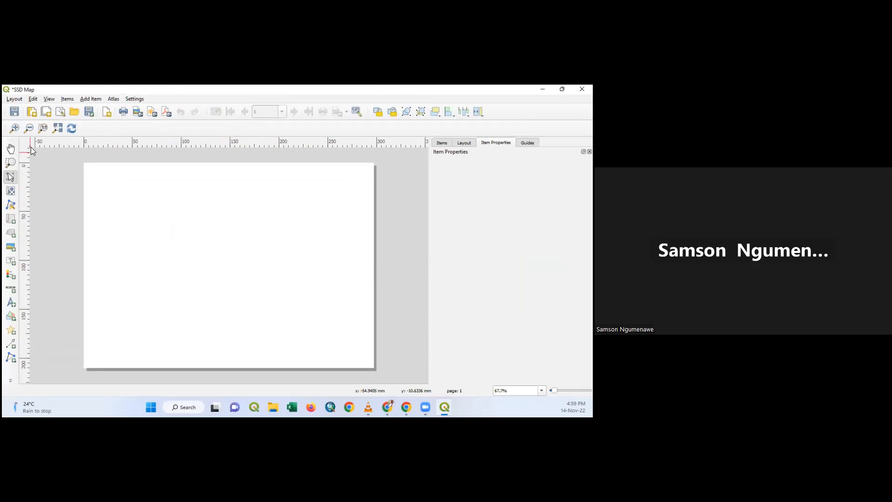
Show the layout page's properties and review the available page sizes, keeping A4.
right_click(198, 237)
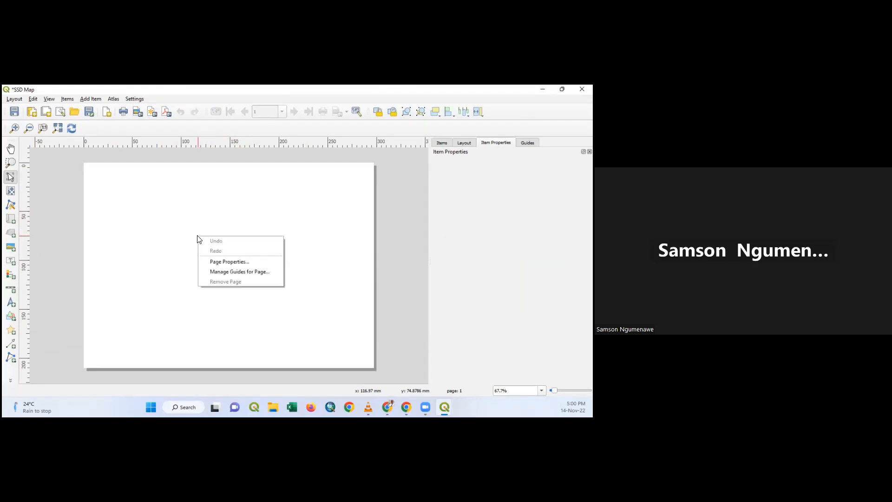
left_click(236, 263)
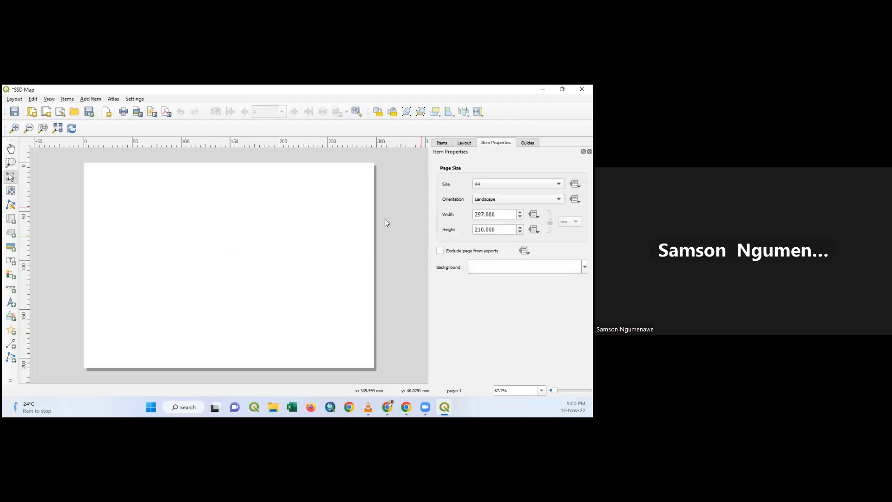
left_click(492, 184)
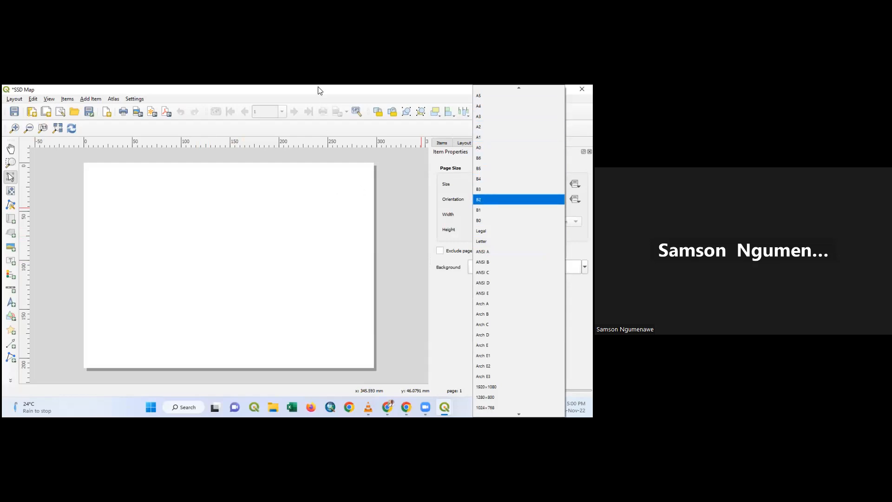
left_click(247, 178)
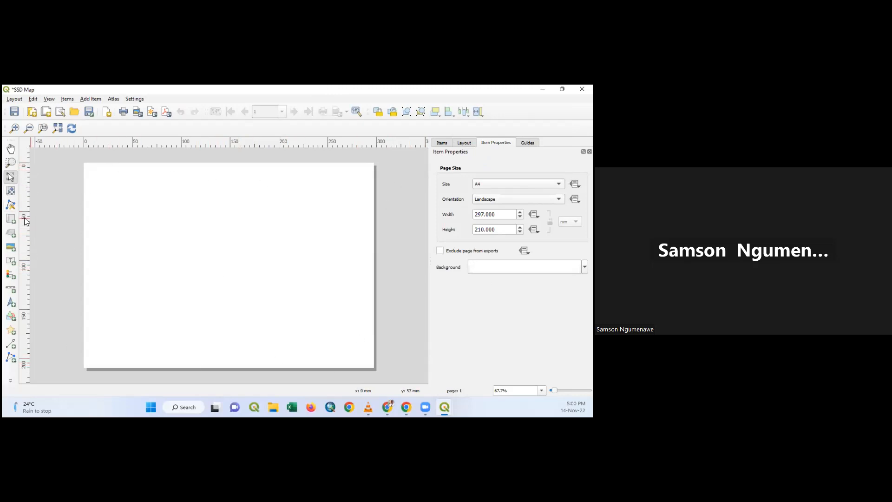
Add a map of the current canvas view to the page, leaving a blank strip along the page's right side.
left_click(10, 219)
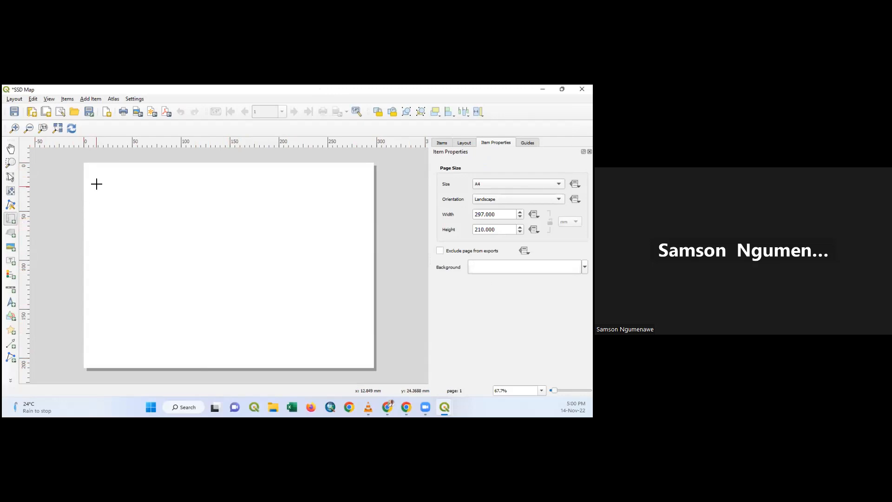
left_click_drag(88, 167, 326, 365)
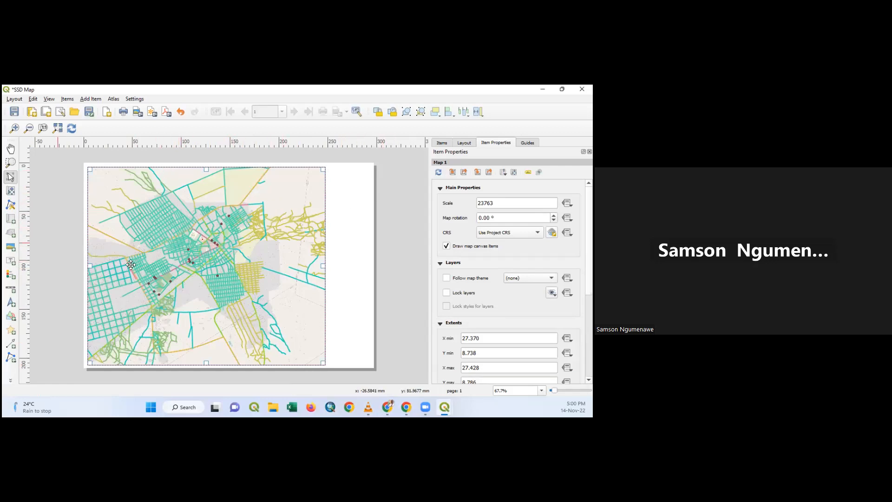
left_click(11, 190)
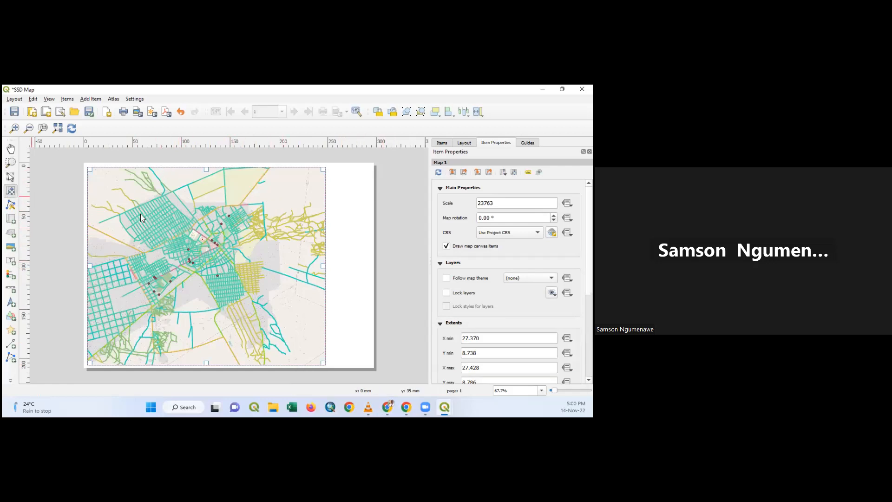
left_click(10, 176)
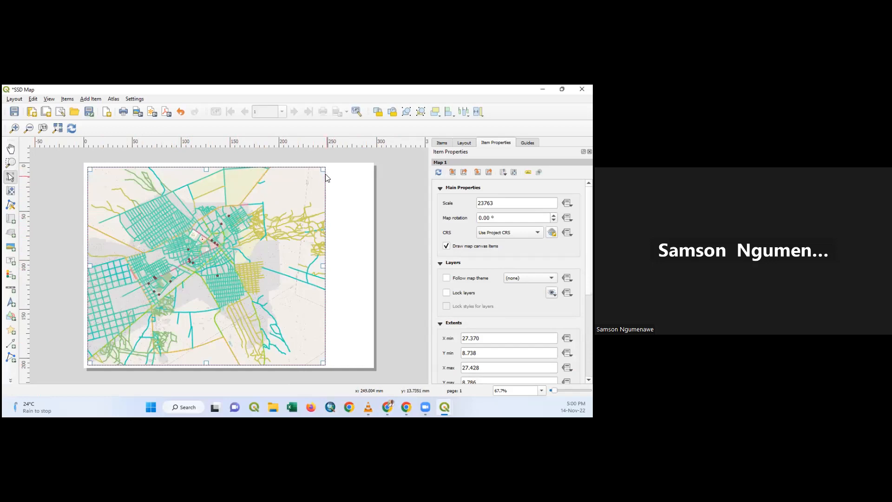
Lower the map's upper edge to make the map about 243 × 194 mm, keeping its content scaled to about 1:23762.
mouse_move(324, 166)
left_mouse_down()
mouse_move(336, 167)
mouse_move(324, 176)
left_mouse_up()
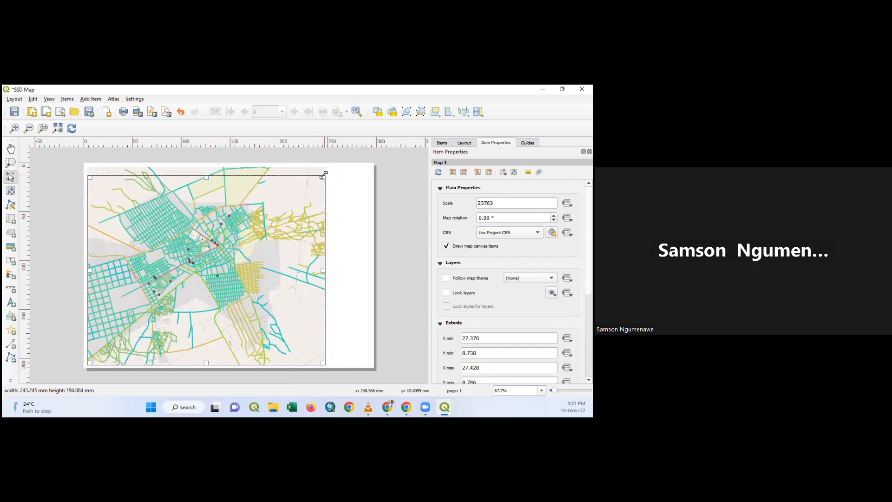
left_click(11, 191)
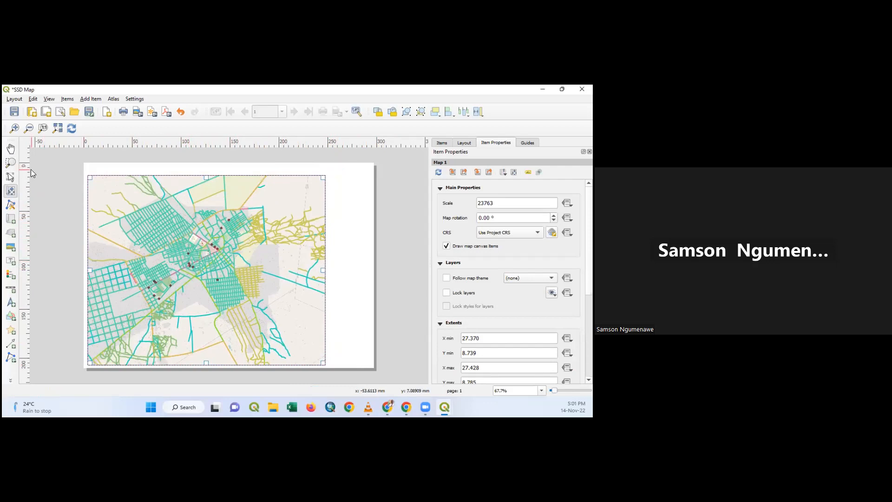
scroll(199, 253, "down", 1)
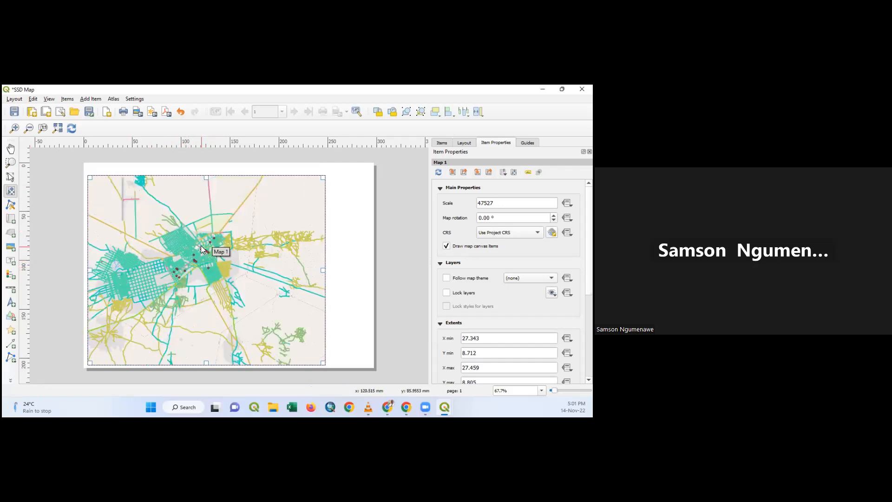
scroll(195, 250, "up", 1)
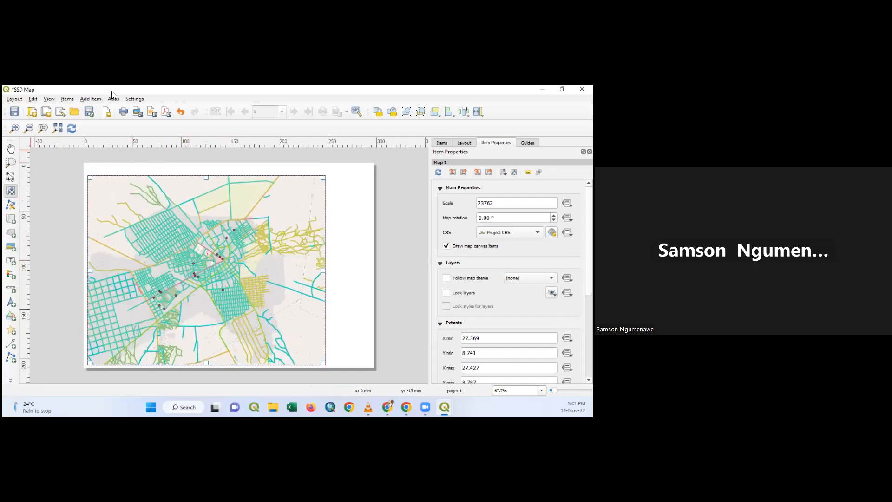
Add a legend in the blank strip beside the map and move it up level with the map's upper part.
left_click(89, 99)
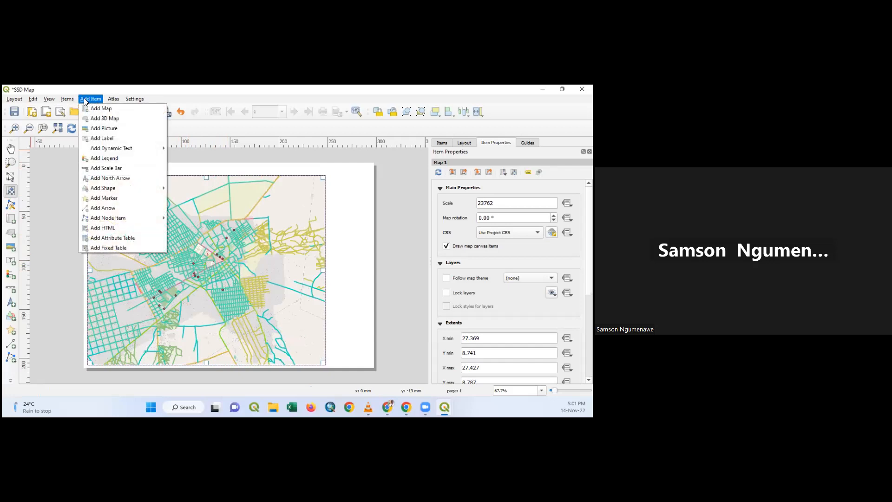
left_click(98, 158)
left_click_drag(335, 290, 354, 370)
left_click_drag(357, 327, 351, 251)
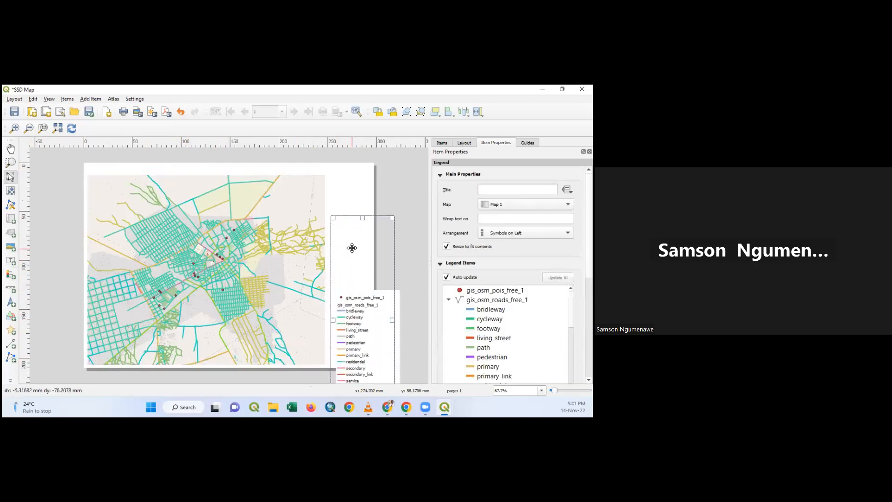
Turn off the legend's auto update and remove the gis_osm_roads_free_1 layer from it.
left_click(447, 277)
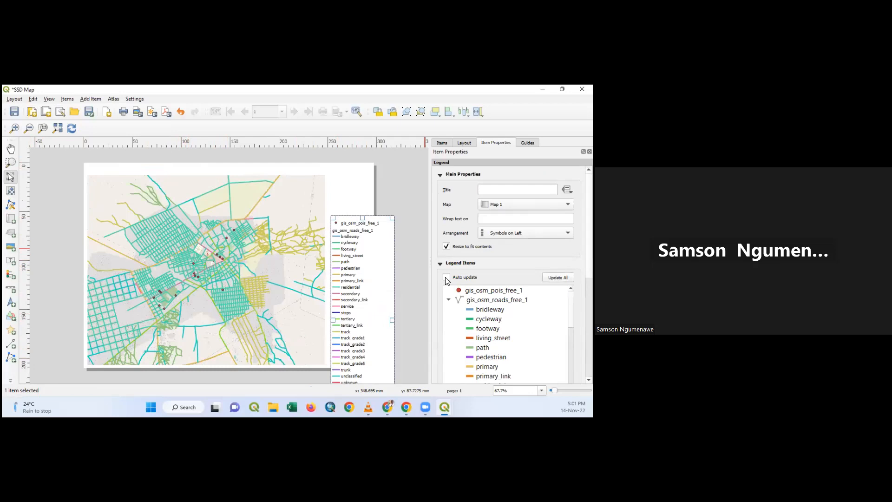
left_click(484, 292)
left_click(486, 300)
scroll(502, 325, "down", 4)
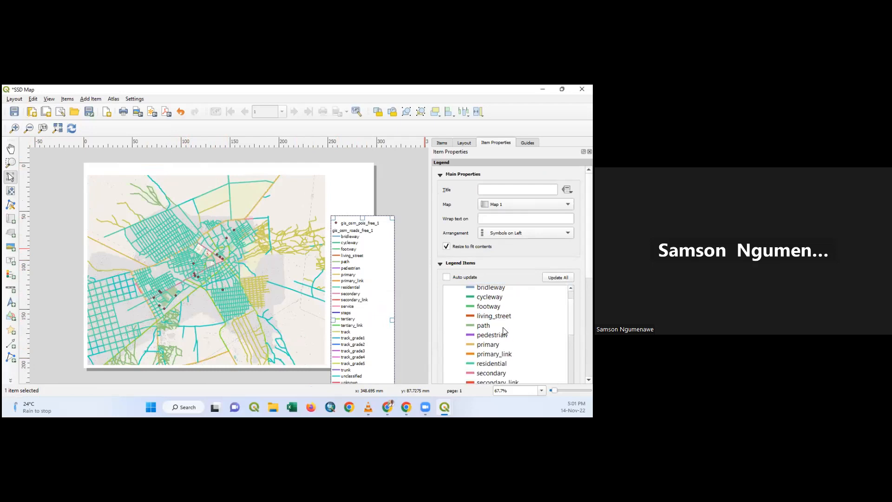
scroll(504, 339, "down", 3)
scroll(502, 342, "up", 8)
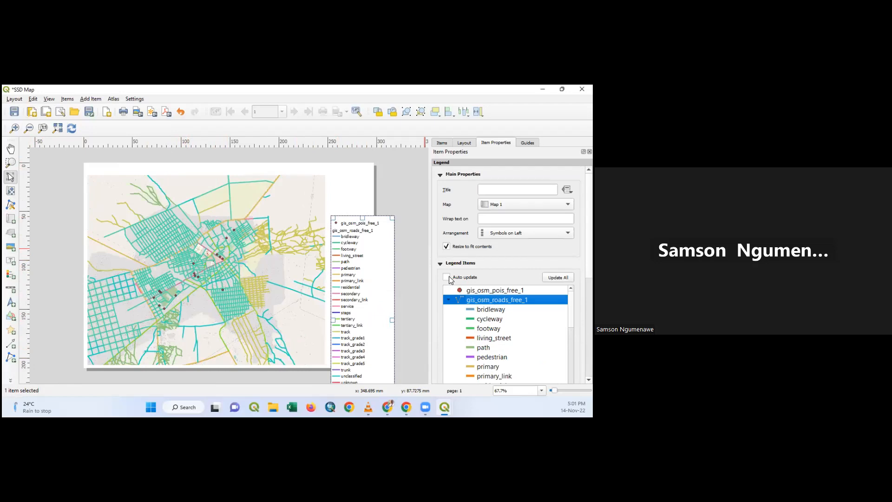
scroll(458, 306, "down", 1)
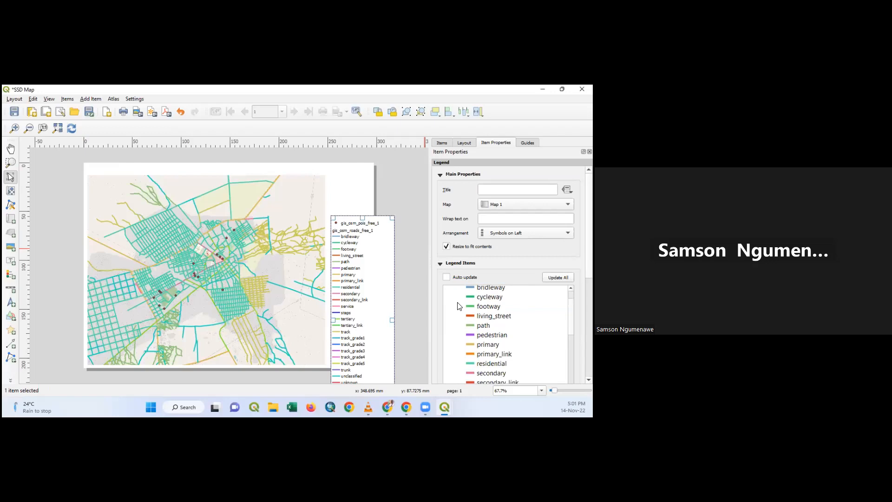
scroll(439, 312, "down", 3)
left_click(495, 322)
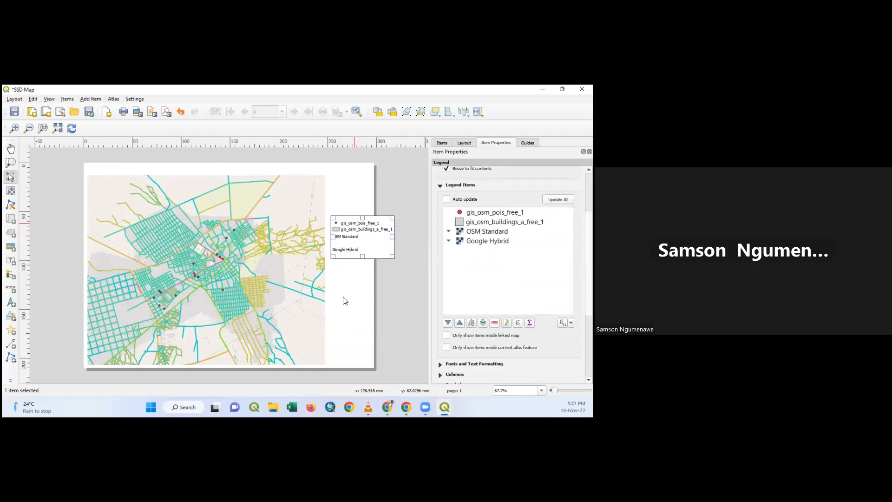
Move the shortened legend down to about the middle of the blank strip.
scroll(349, 232, "up", 1)
scroll(348, 232, "down", 1)
left_click_drag(373, 234, 377, 282)
Rename the gis_osm_pois_free_1 legend entry as "Point data".
scroll(482, 232, "up", 3)
double_click(484, 292)
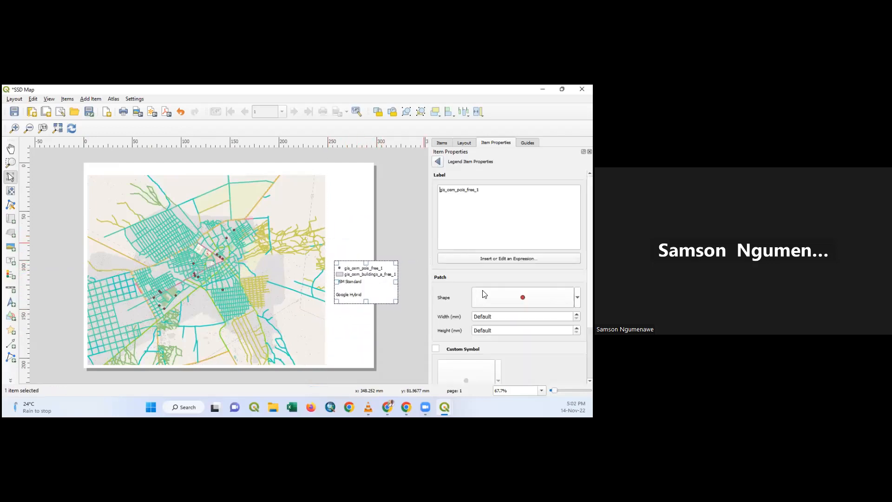
left_click_drag(483, 190, 430, 190)
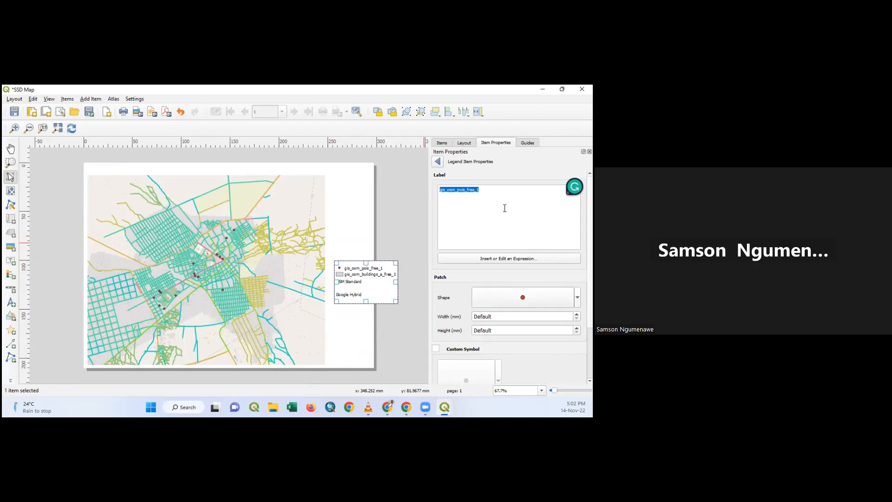
type("Point data")
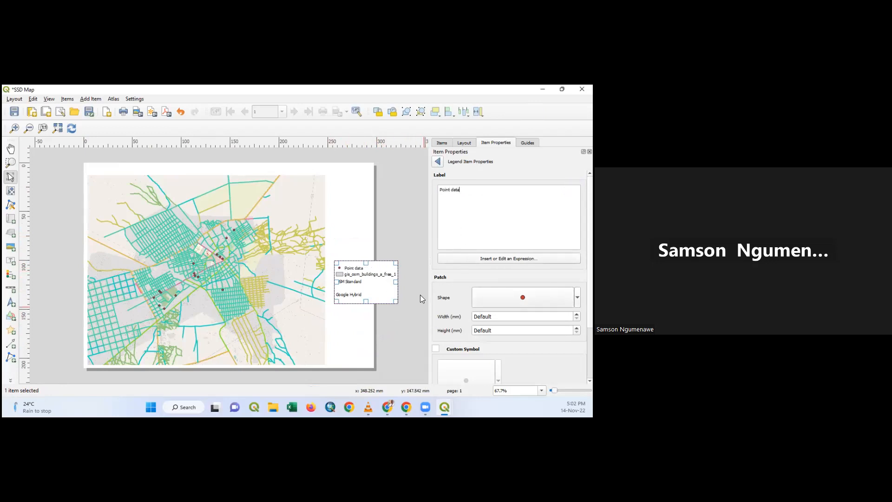
left_click(437, 161)
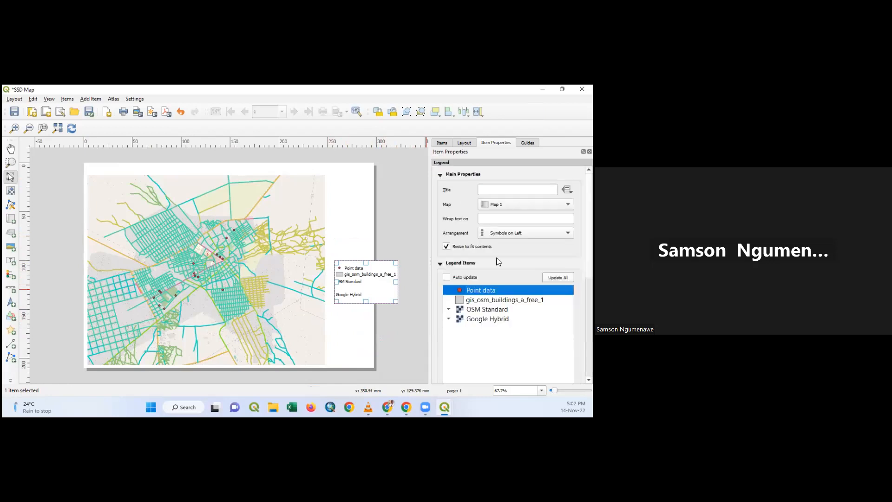
Rename the gis_osm_buildings_a_free_1 legend entry as "Polygon data".
double_click(489, 300)
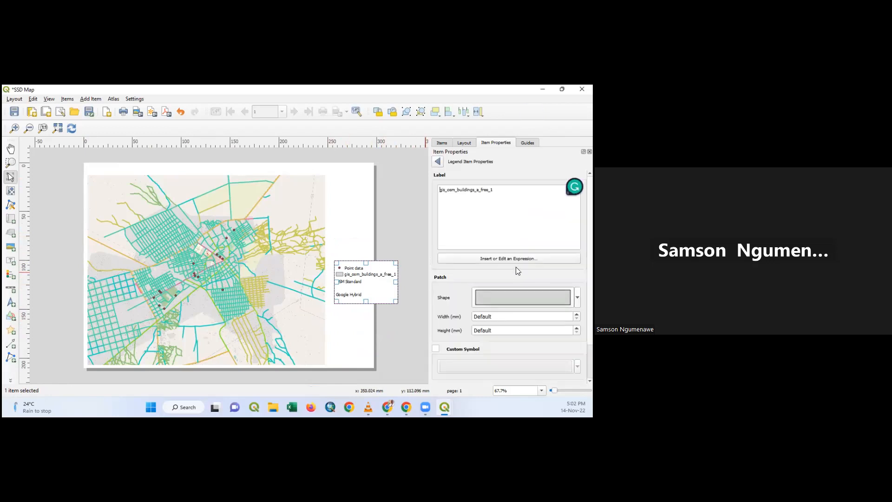
key("ctrl+a")
type("Polygon data")
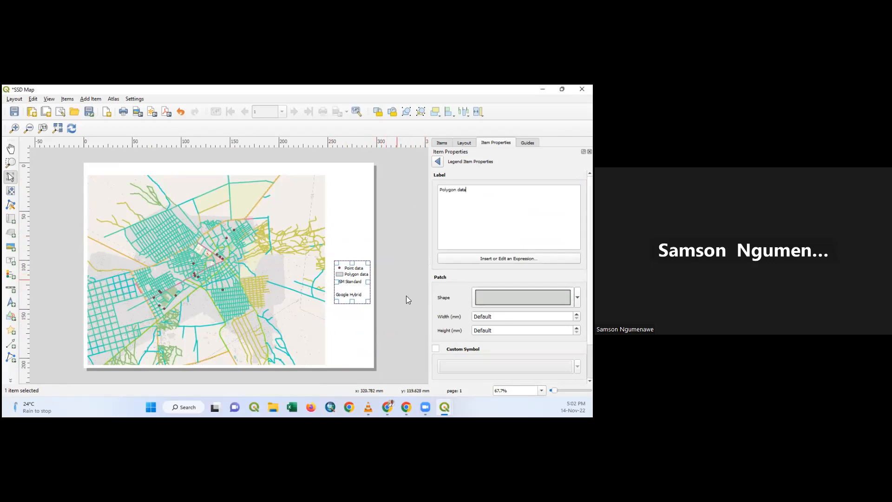
left_click(438, 162)
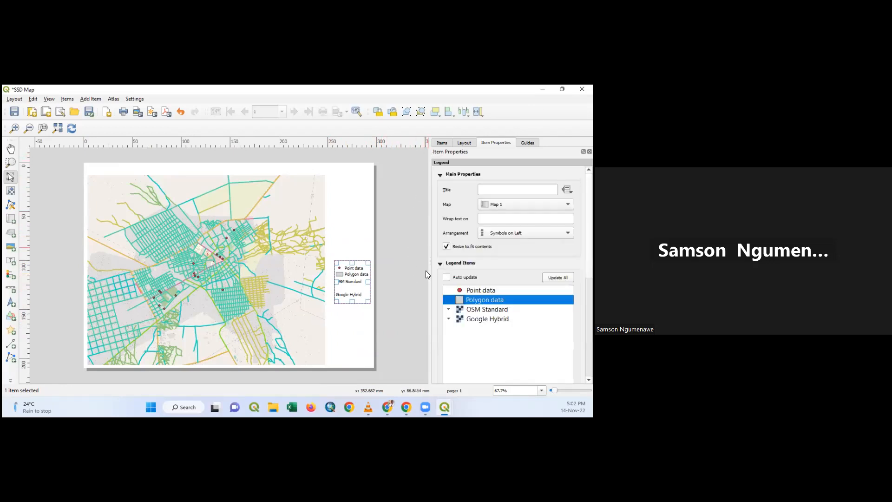
Try to move the Point data entry below Polygon data in the legend.
left_click(476, 291)
left_click(470, 300)
mouse_move(476, 290)
left_mouse_down()
mouse_move(485, 297)
mouse_move(479, 307)
left_mouse_up()
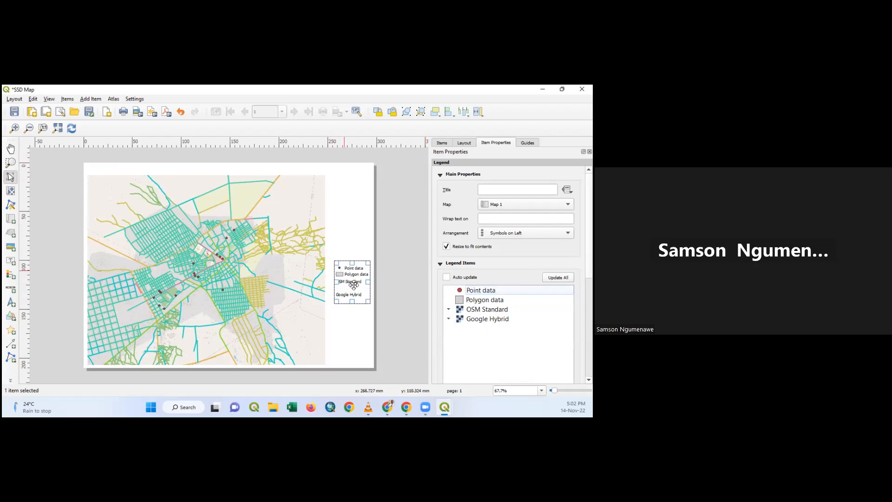
Remove the OSM Standard and Google Hybrid basemap entries from the legend.
scroll(354, 285, "up", 1)
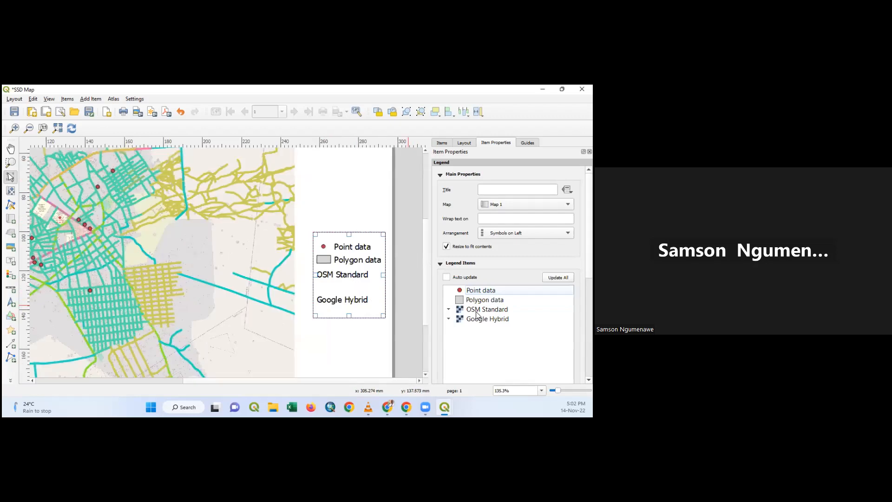
scroll(482, 290, "down", 1)
left_click(482, 284)
left_click(495, 375)
left_click(481, 284)
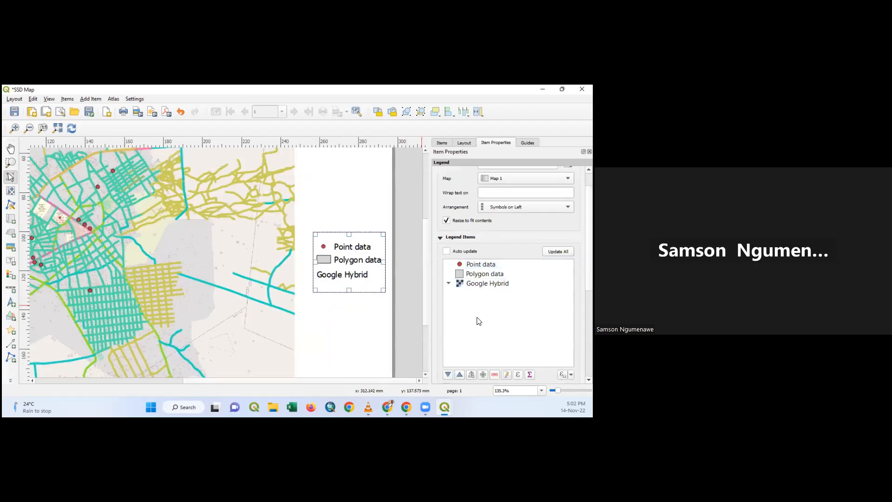
left_click(495, 375)
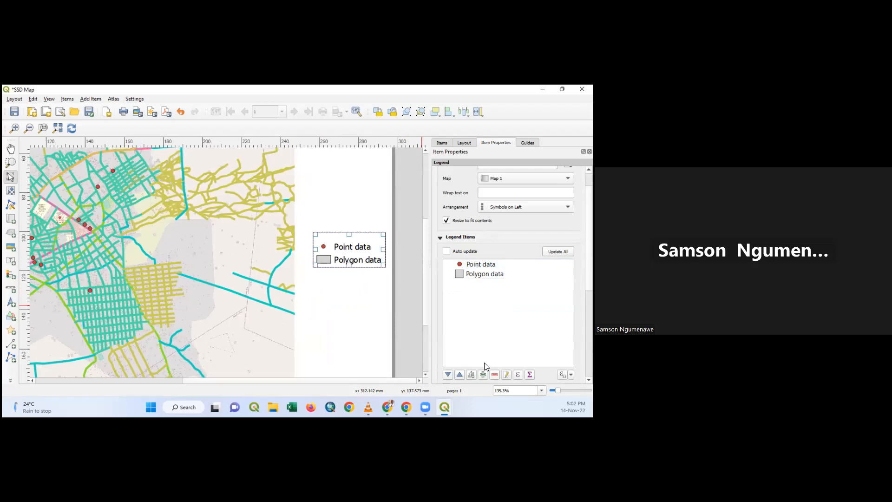
left_click(479, 265)
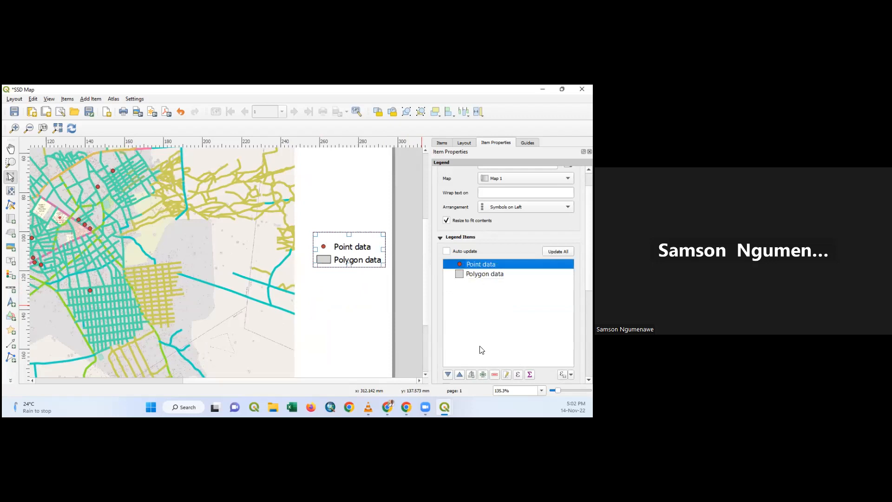
left_click(483, 374)
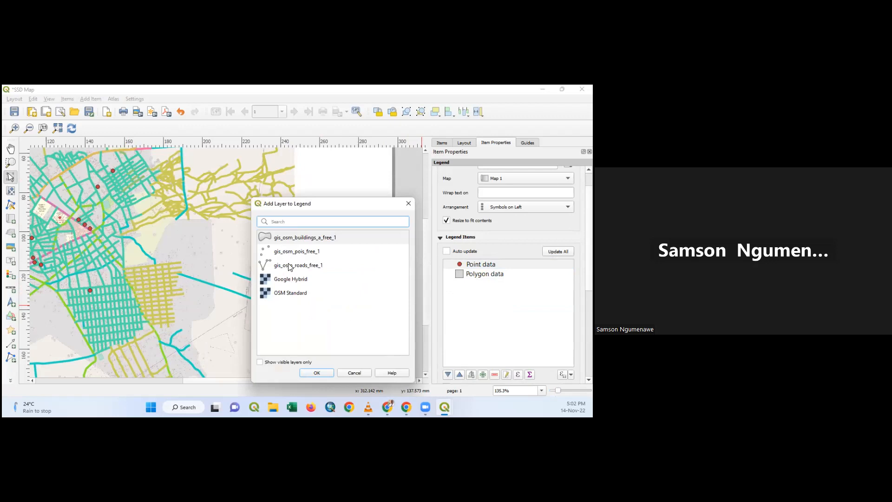
left_click(408, 203)
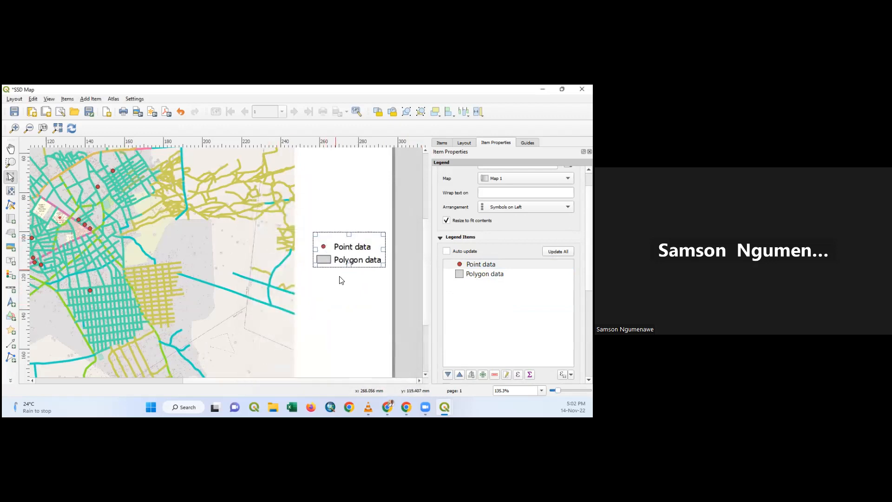
Reposition the two-entry legend beside the lower part of the map.
scroll(340, 281, "down", 1)
left_click_drag(344, 312, 343, 313)
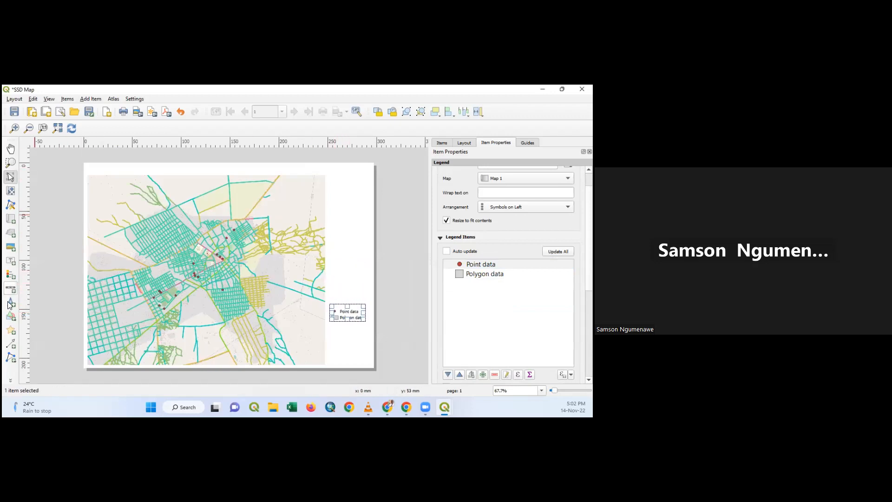
Add a label across the blank strip above the map with the text "SSD MAP".
left_click(10, 260)
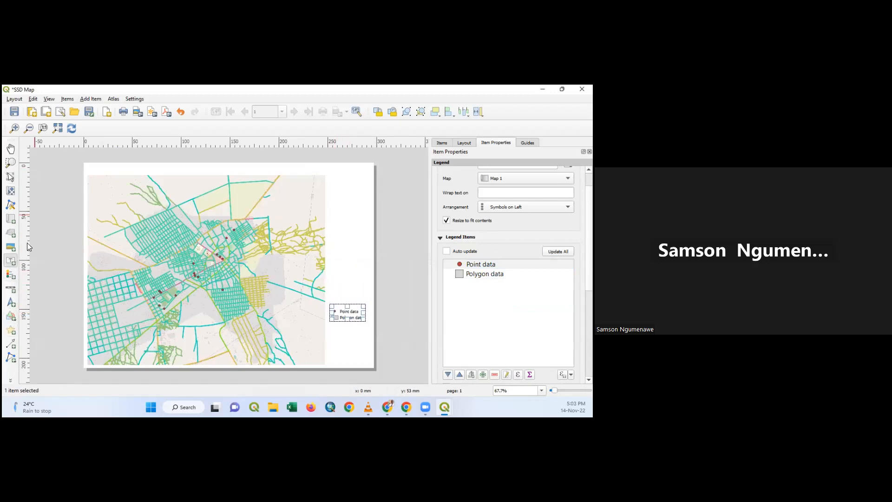
left_click_drag(97, 162, 325, 175)
left_click_drag(188, 171, 184, 171)
left_click_drag(475, 192, 412, 183)
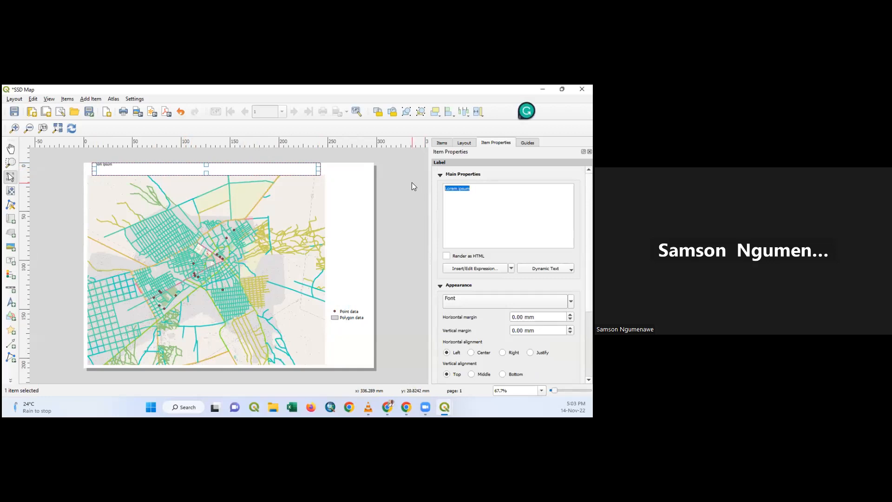
type("SSD MAP")
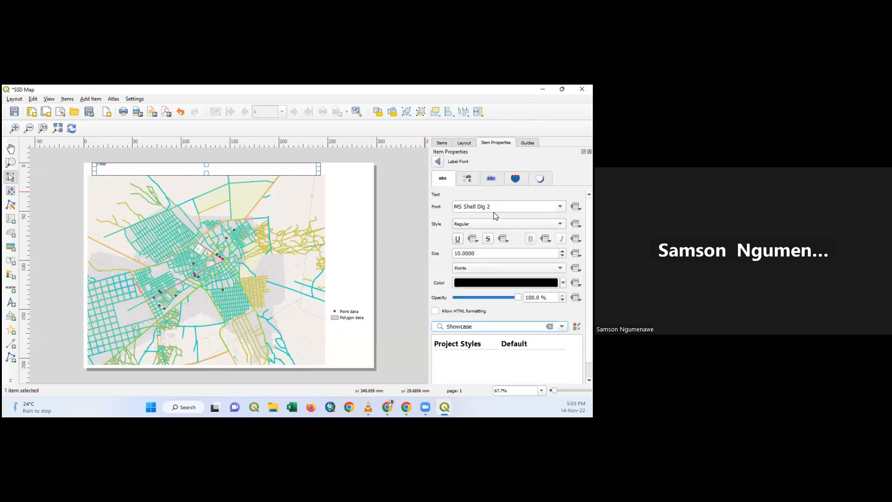
Set the SSD MAP title's font size to 34 points, narrow its box to fit the text and centre it above the map.
scroll(479, 254, "up", 20)
scroll(479, 254, "up", 3)
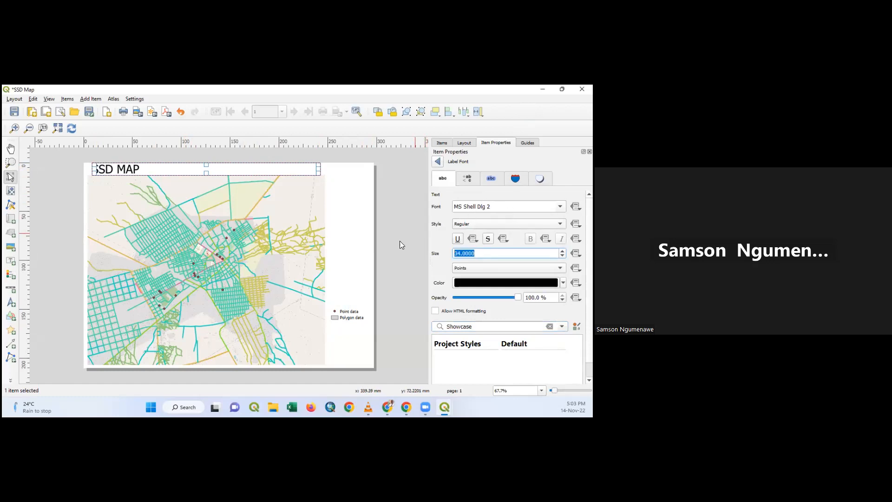
scroll(440, 285, "down", 1)
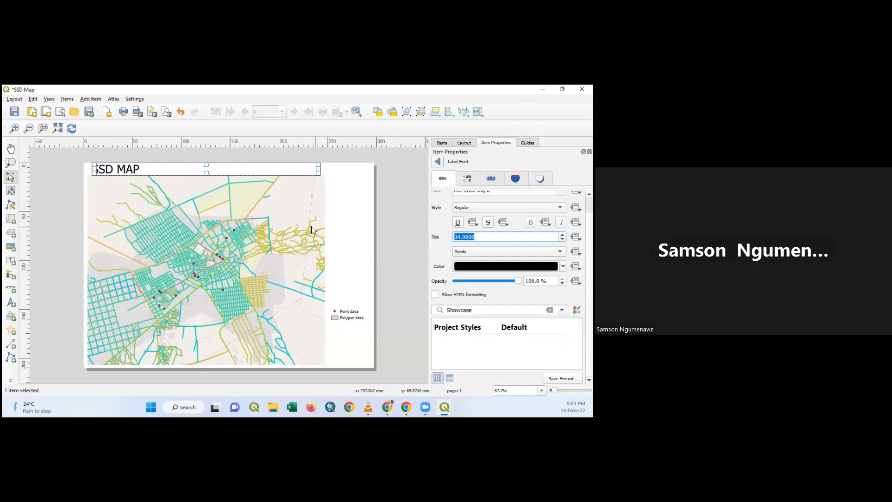
left_click(401, 189)
left_click(126, 169)
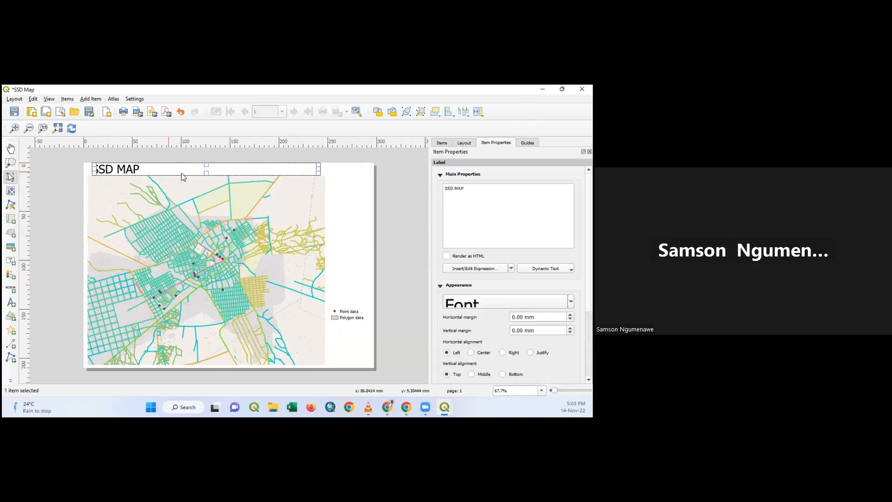
left_click_drag(320, 170, 214, 170)
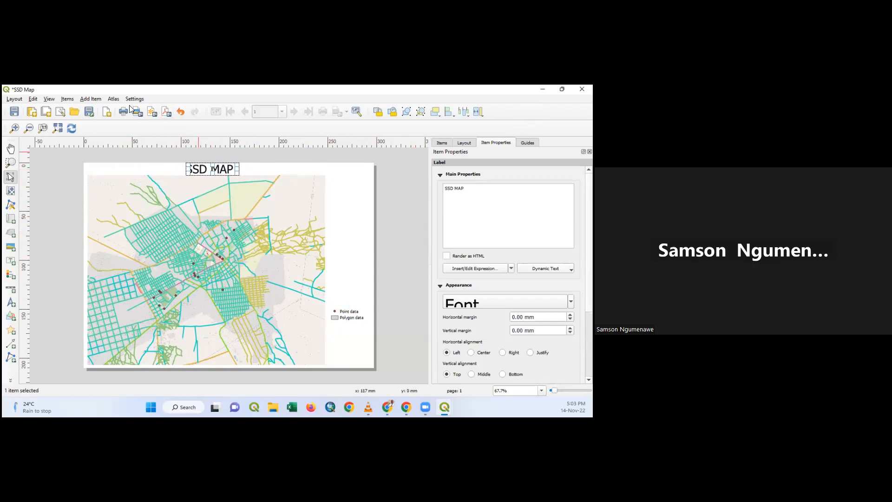
Turn on the frame around the map item in the layout.
left_click(106, 204)
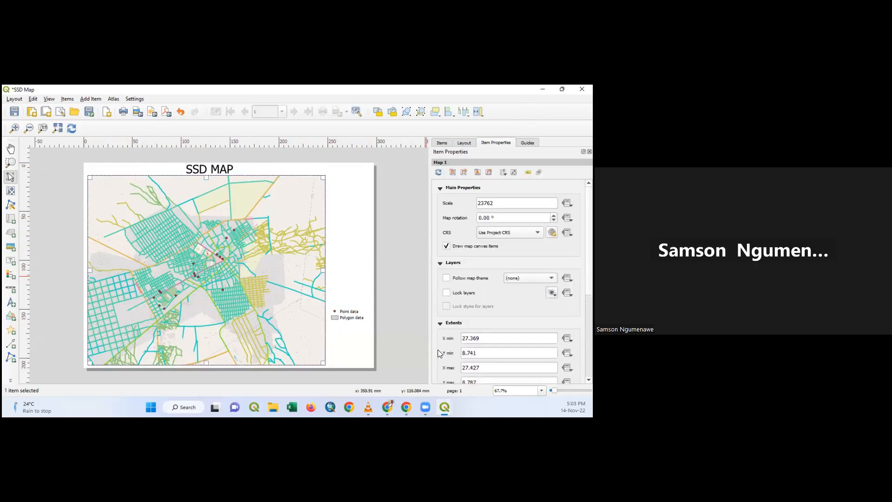
scroll(508, 279, "down", 5)
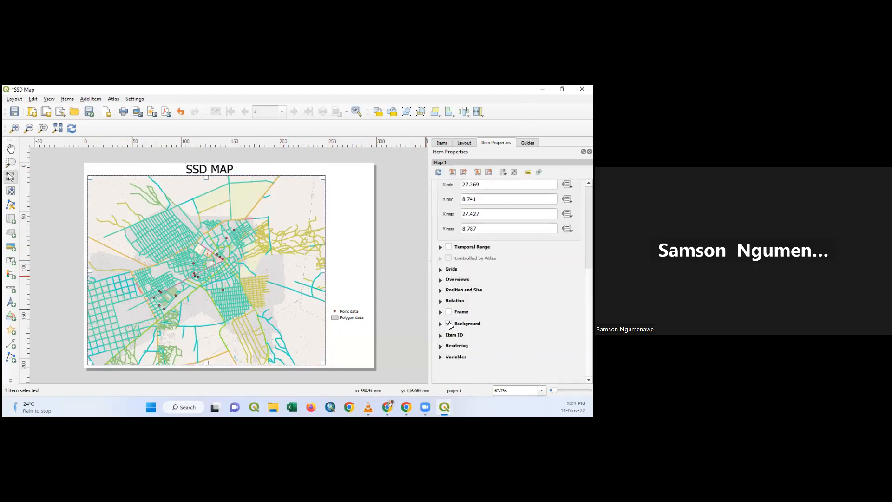
left_click(449, 312)
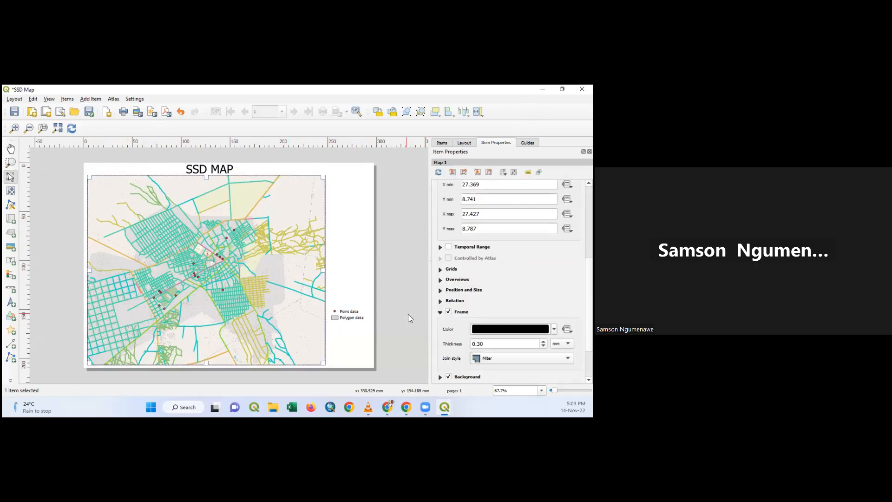
left_click(398, 196)
left_click(348, 312)
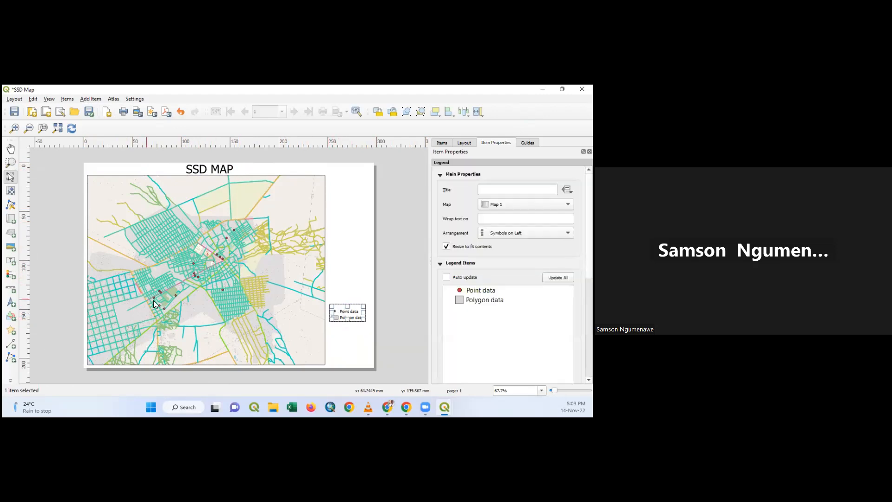
Add a picture box below the legend and load the raster image 500px-Hot_logo_with_text.svg from the Desktop.
left_click(10, 247)
left_click_drag(329, 335, 369, 365)
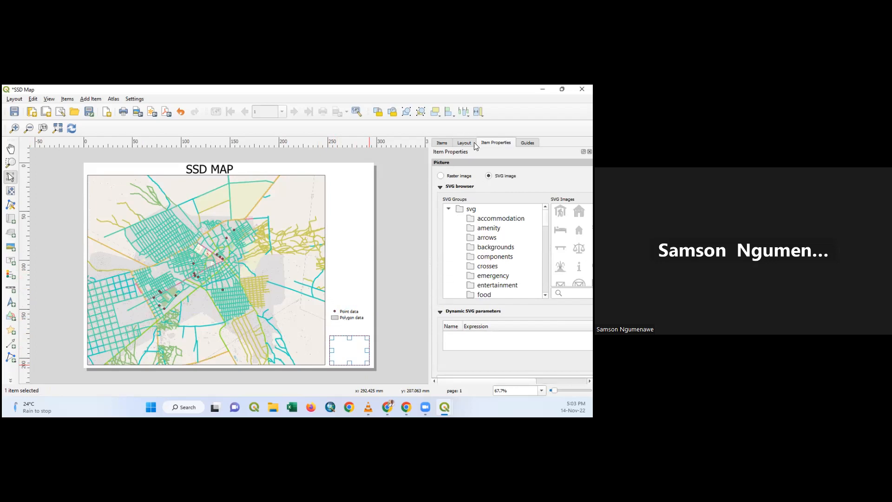
left_click(440, 175)
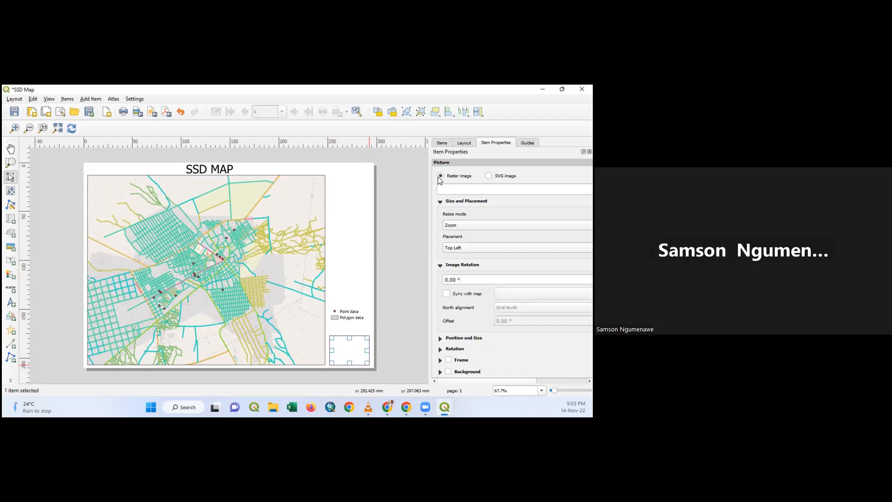
left_click_drag(504, 381, 555, 382)
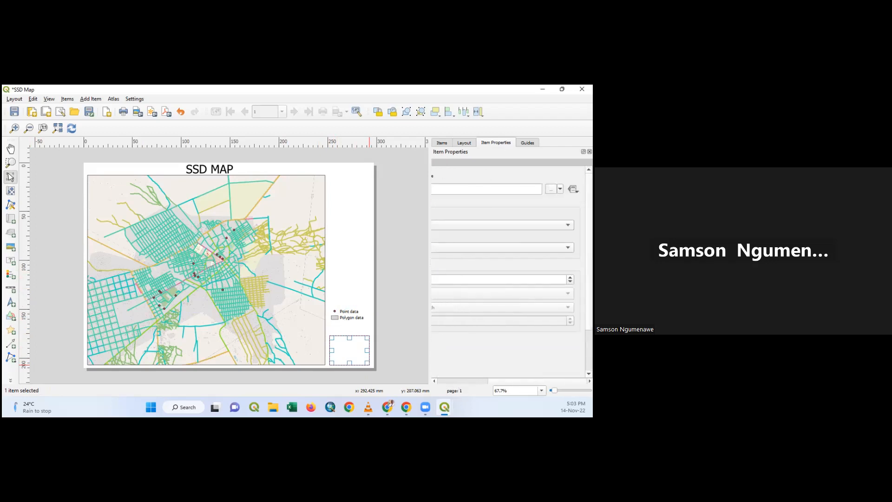
left_click(551, 189)
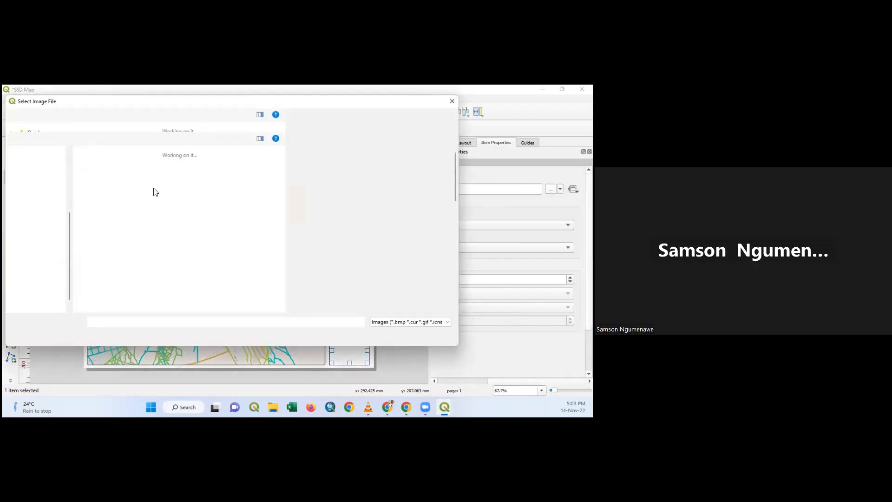
scroll(246, 278, "down", 1)
left_click(142, 281)
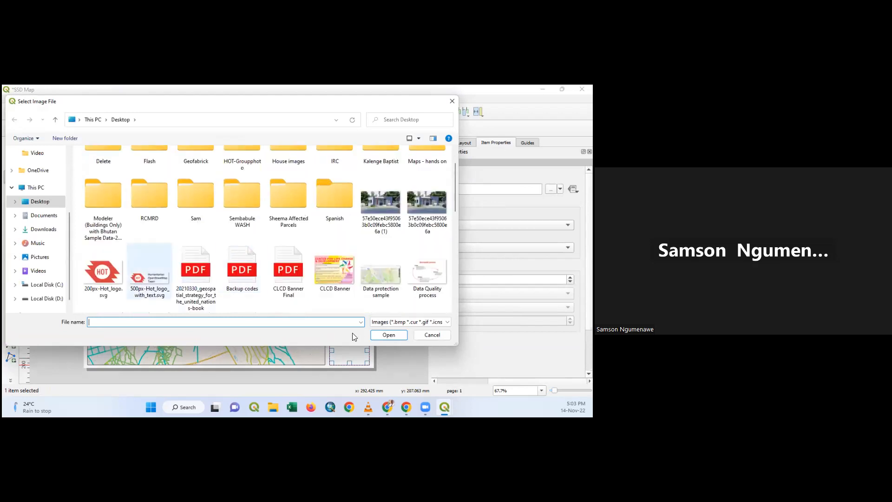
left_click(374, 335)
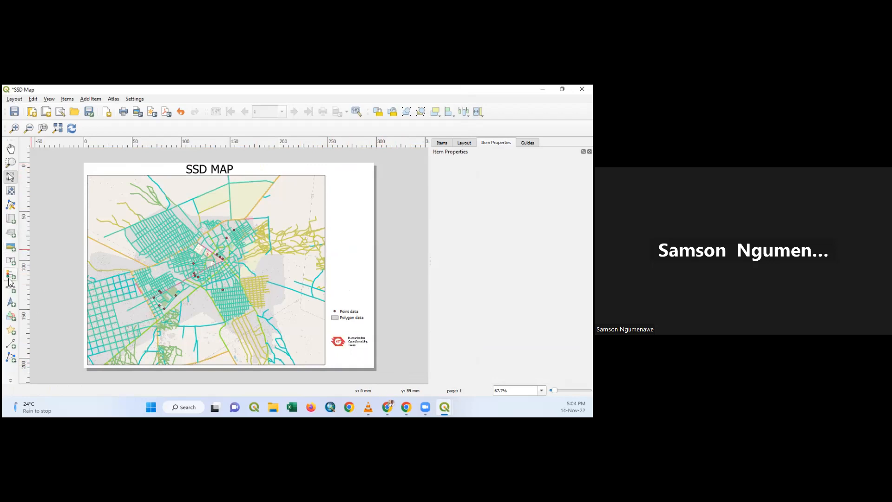
Place a north arrow in the upper part of the blank strip beside the map.
left_click(10, 302)
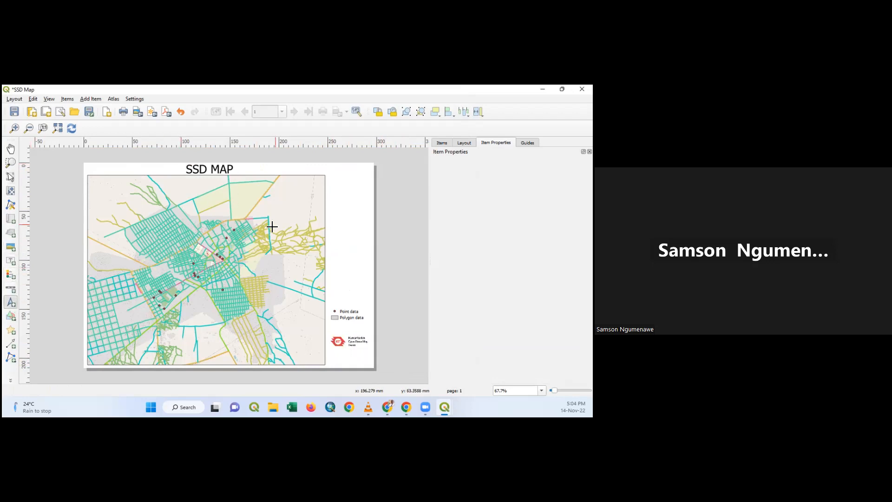
left_click_drag(337, 171, 363, 203)
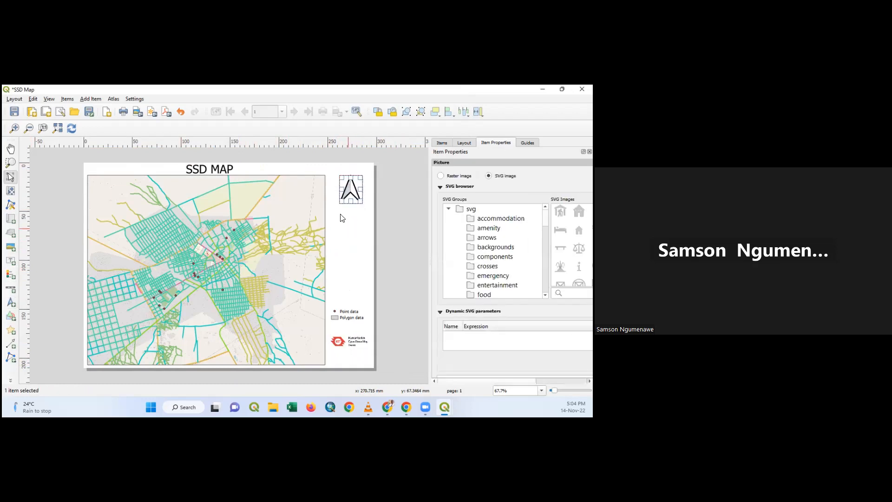
left_click(353, 246)
left_click(347, 190)
left_click(348, 318)
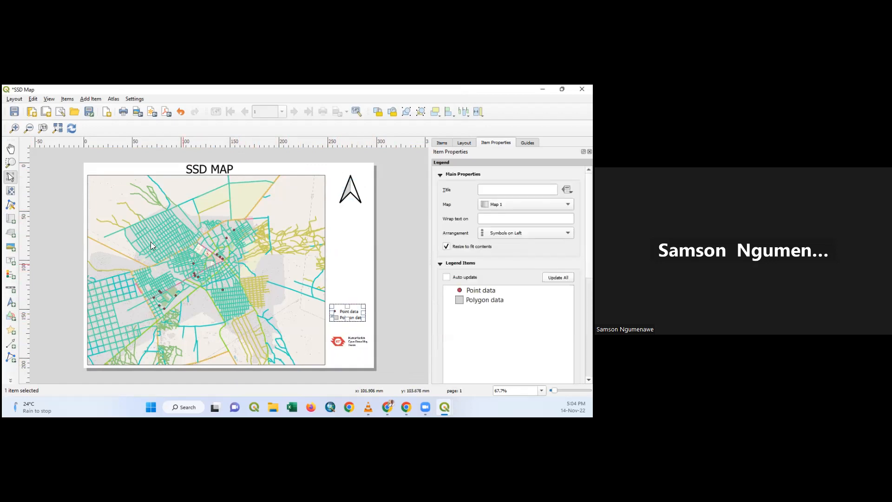
left_click(64, 215)
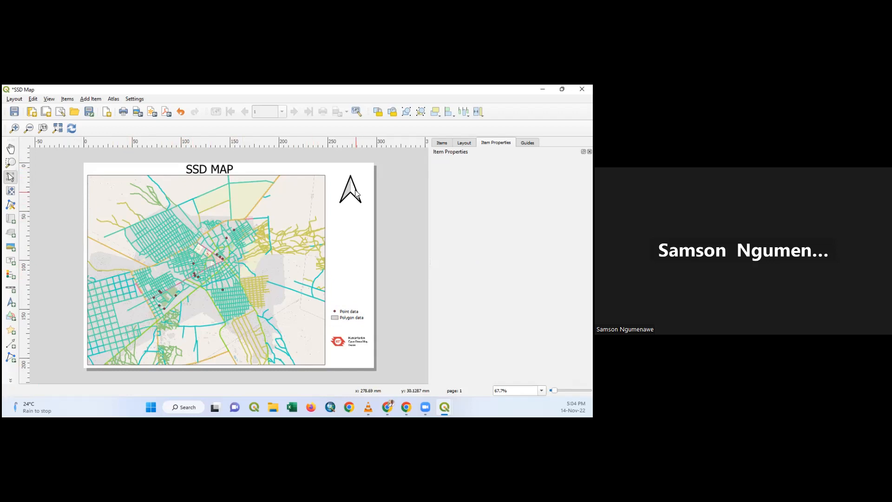
left_click(339, 192)
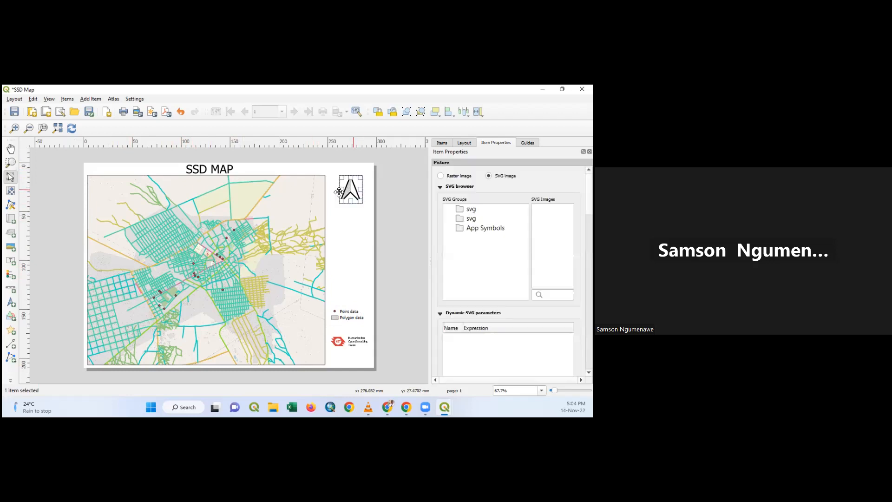
left_click(72, 195)
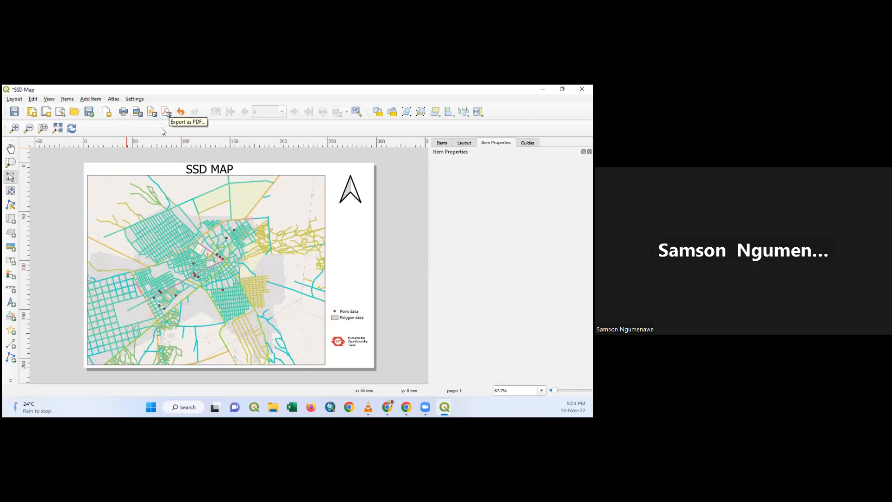
Export the layout as a PDF named SSD Map to the Desktop, accepting the export options.
left_click(165, 112)
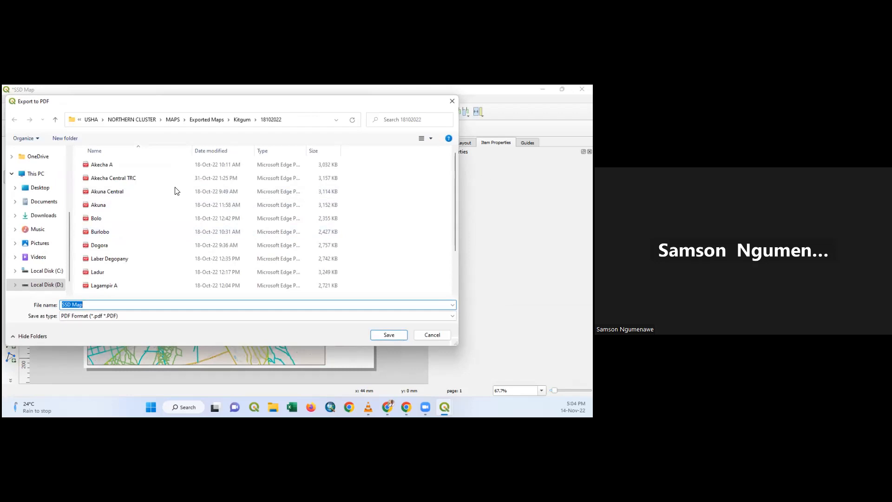
scroll(81, 271, "up", 5)
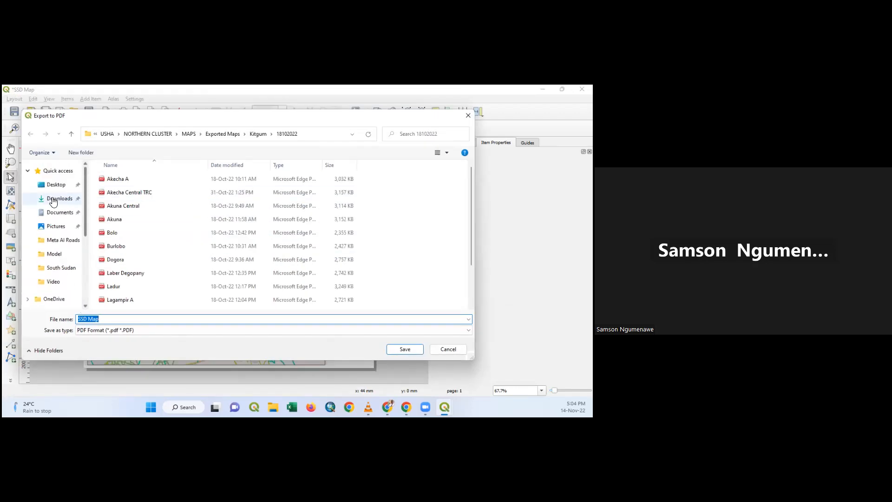
left_click(56, 184)
left_click(104, 318)
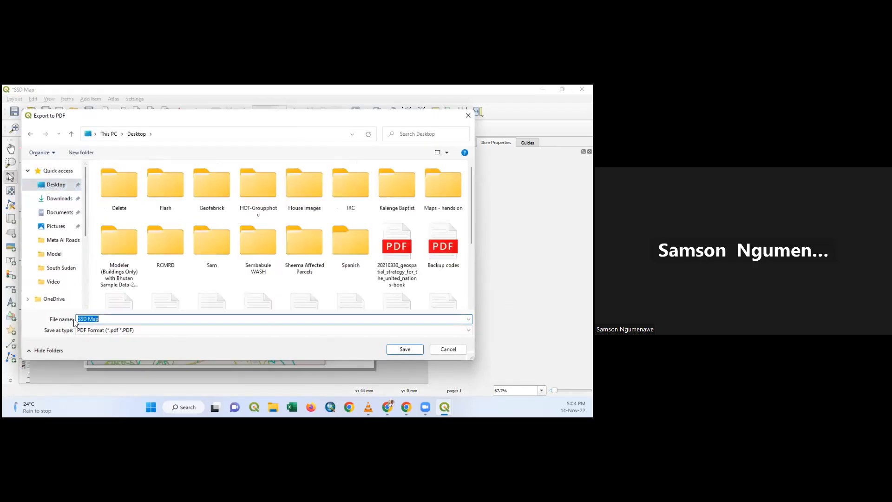
left_click(104, 317)
left_click_drag(213, 118, 249, 98)
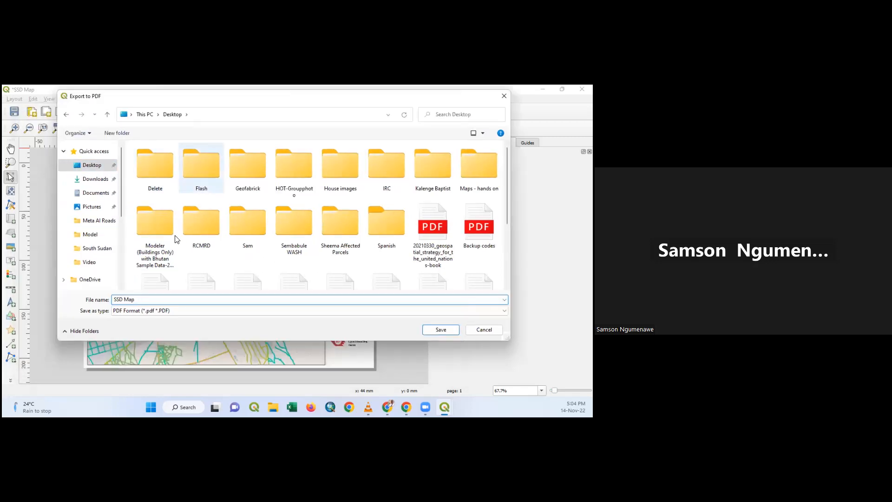
left_click_drag(138, 298, 109, 297)
left_click(133, 300)
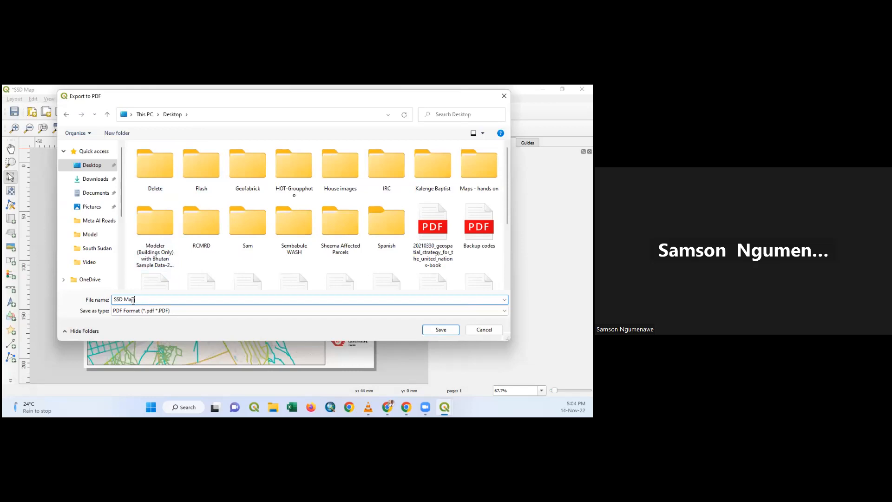
left_click(441, 330)
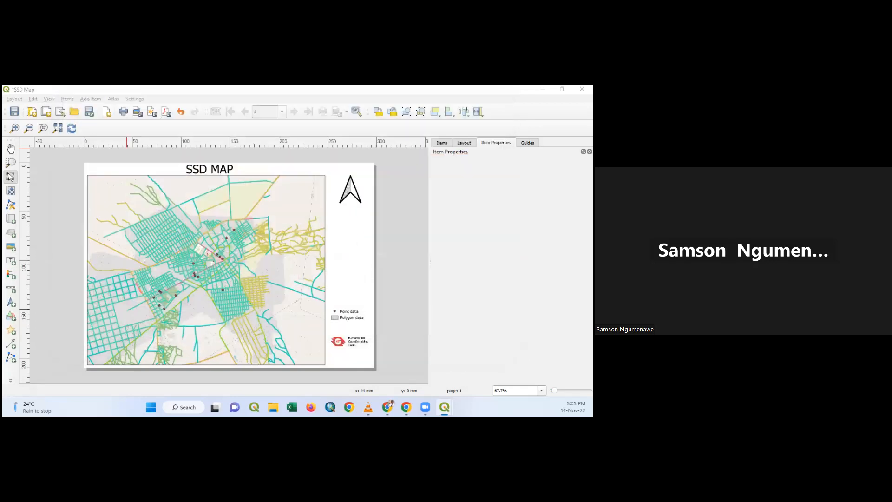
left_click(235, 364)
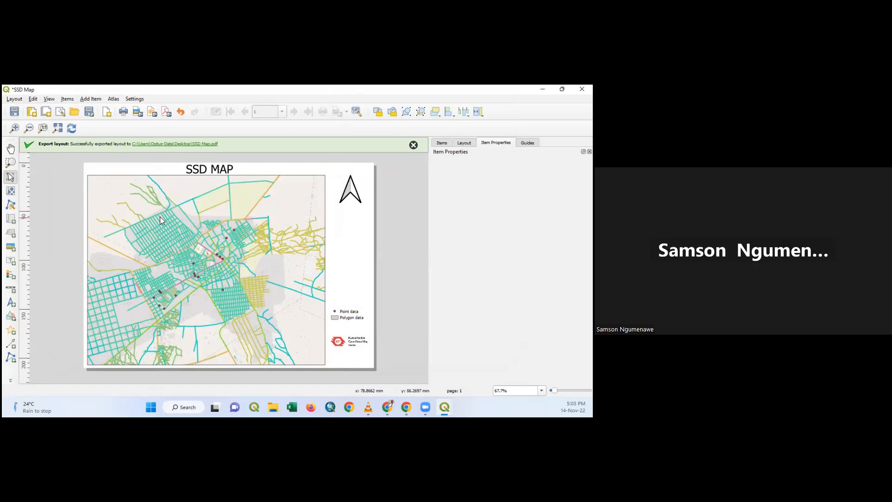
Open the exported SSD Map.pdf, review its title, map, legend and logo, and return to the QGIS project window.
left_click(190, 144)
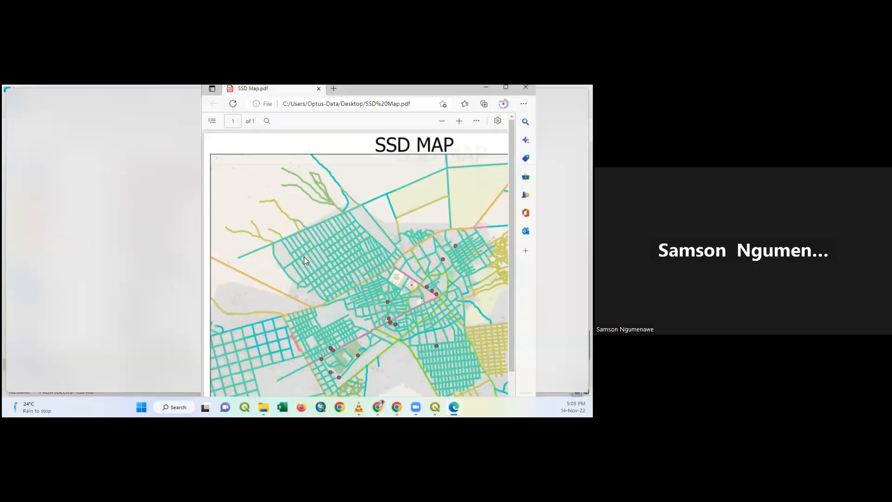
scroll(247, 297, "down", 2)
scroll(246, 292, "up", 2)
scroll(246, 292, "down", 2)
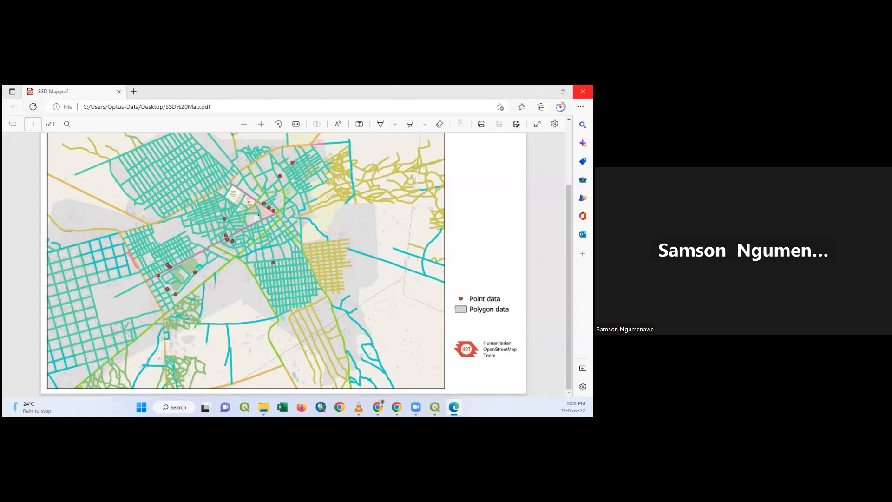
left_click(543, 92)
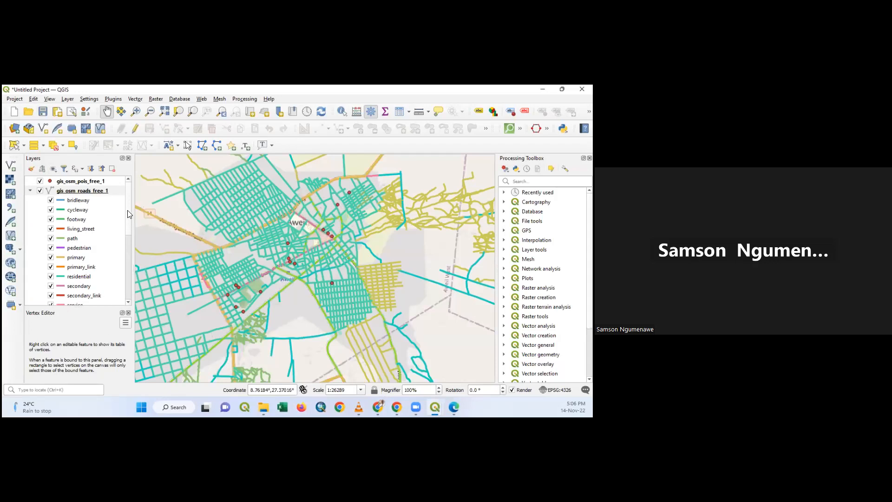
left_click_drag(126, 270, 132, 182)
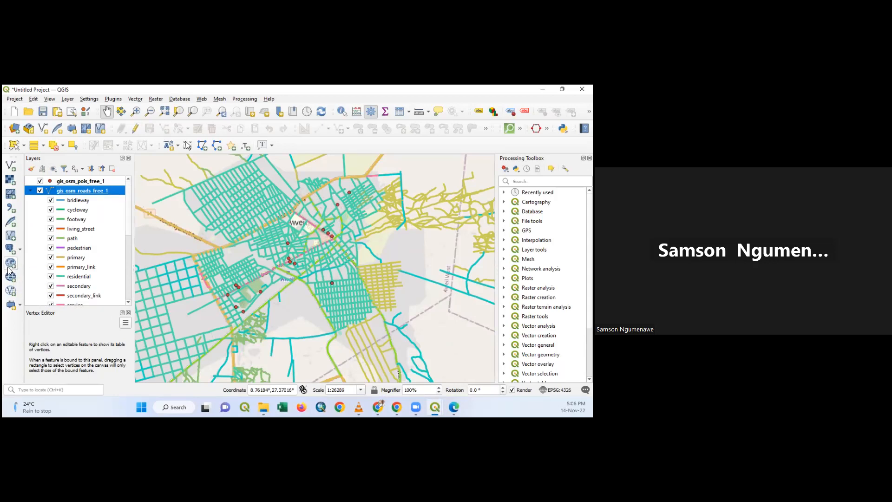
left_click(11, 263)
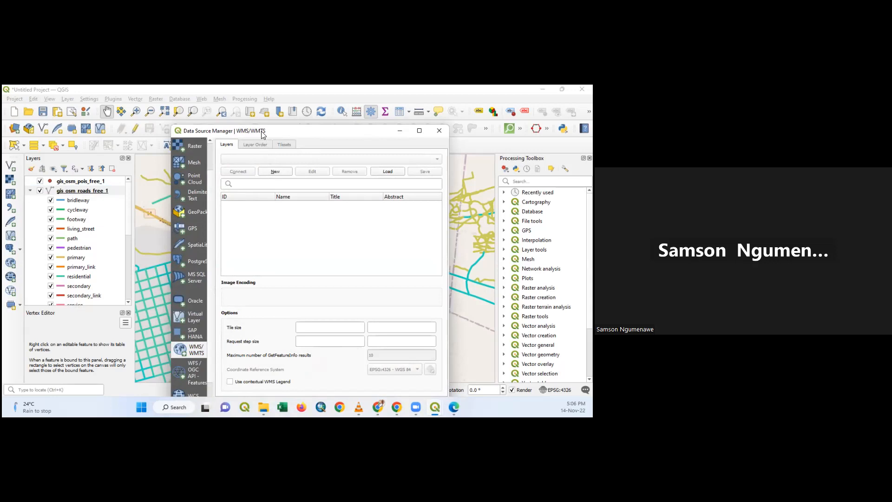
left_click_drag(263, 134, 248, 127)
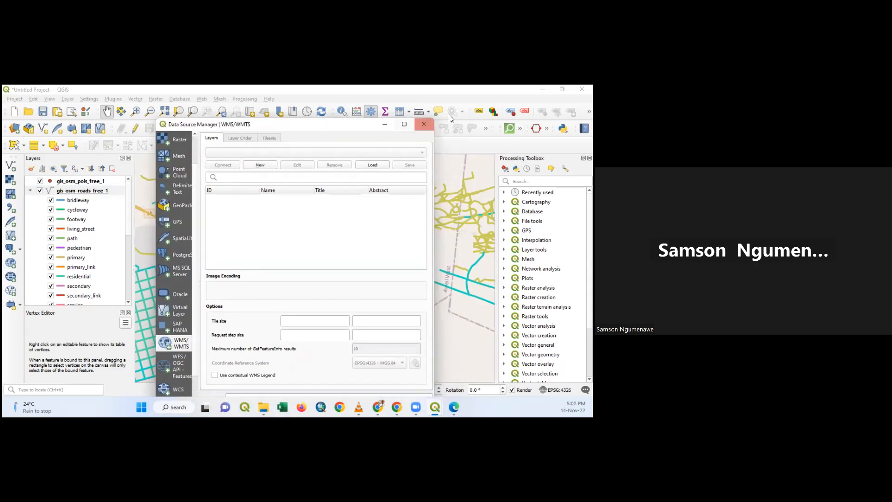
left_click(424, 124)
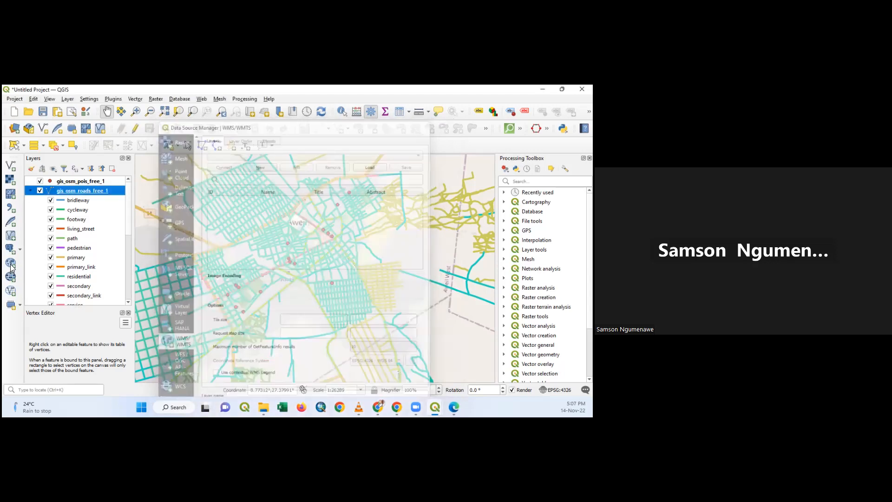
Start a new WMS/WMTS connection named Maxar and discard it without entering a URL.
left_click(10, 264)
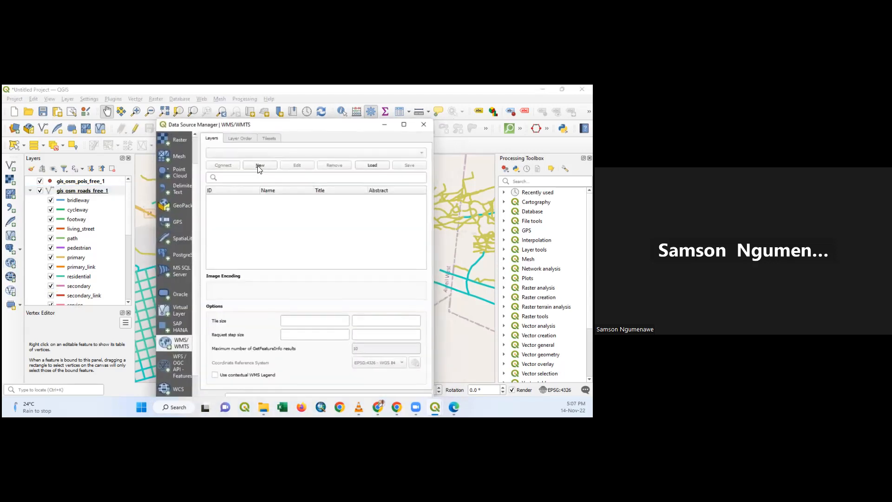
left_click(260, 165)
left_click(206, 122)
type("M")
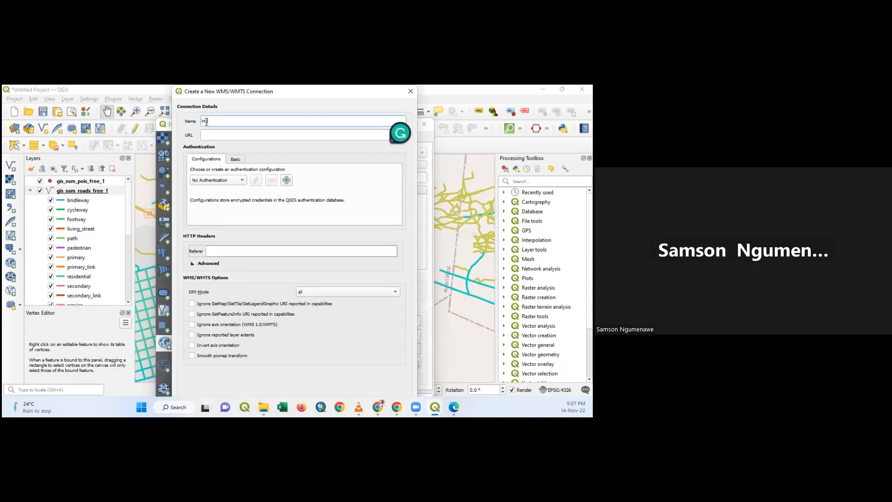
type("axar")
left_click(214, 136)
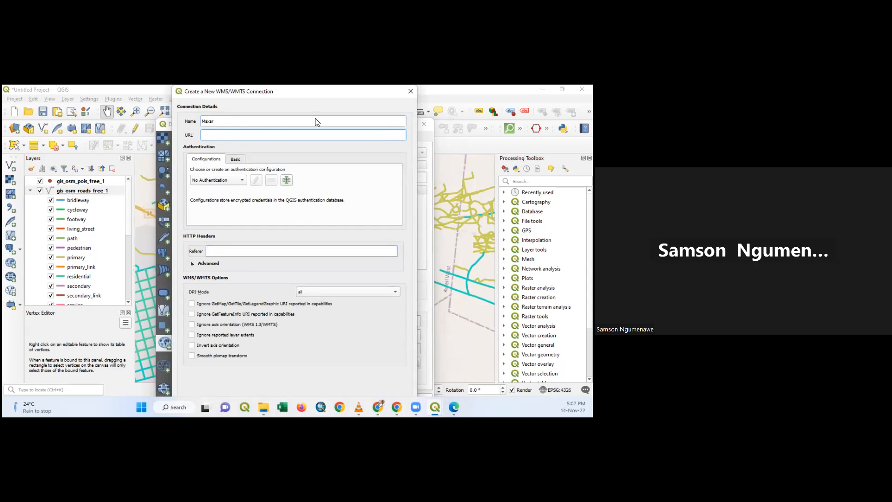
left_click_drag(307, 90, 321, 102)
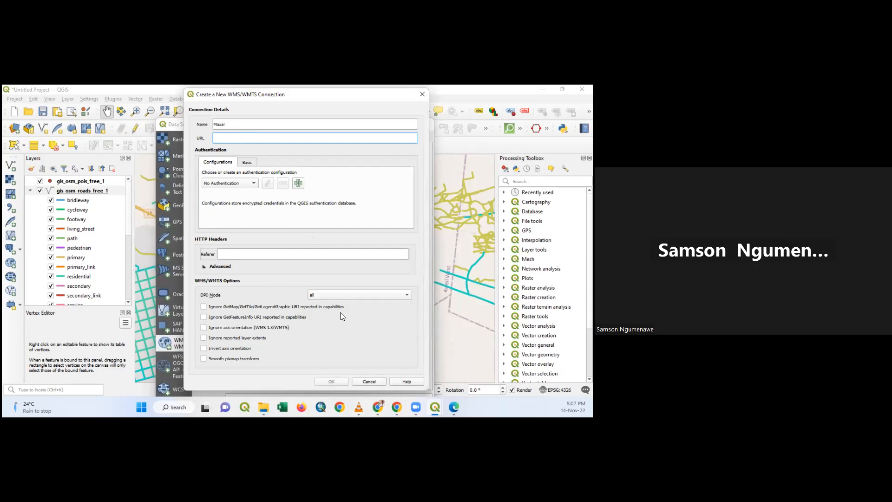
left_click(421, 96)
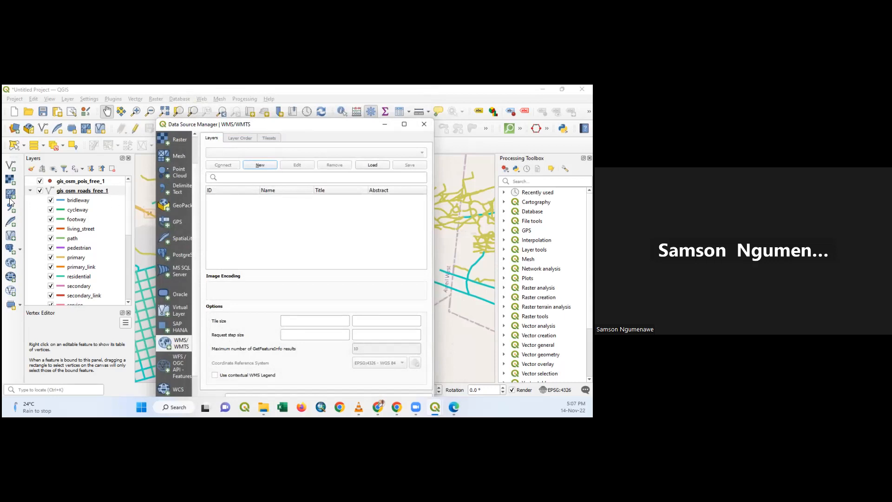
left_click(428, 125)
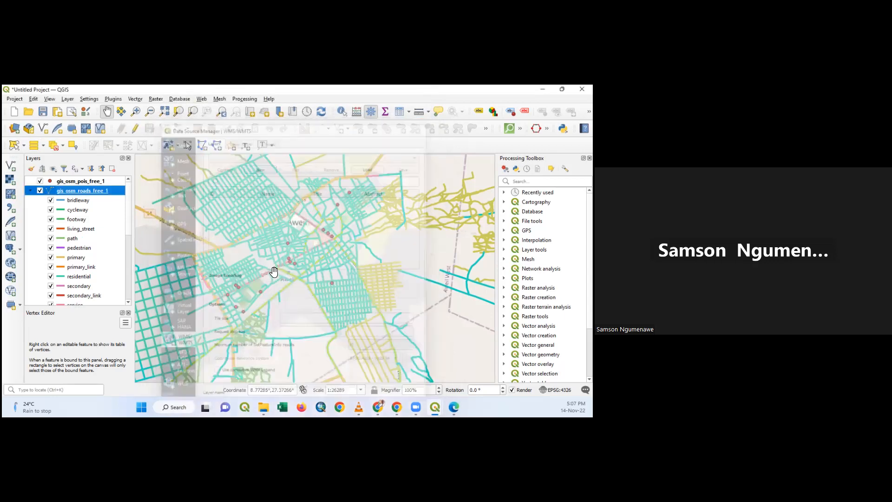